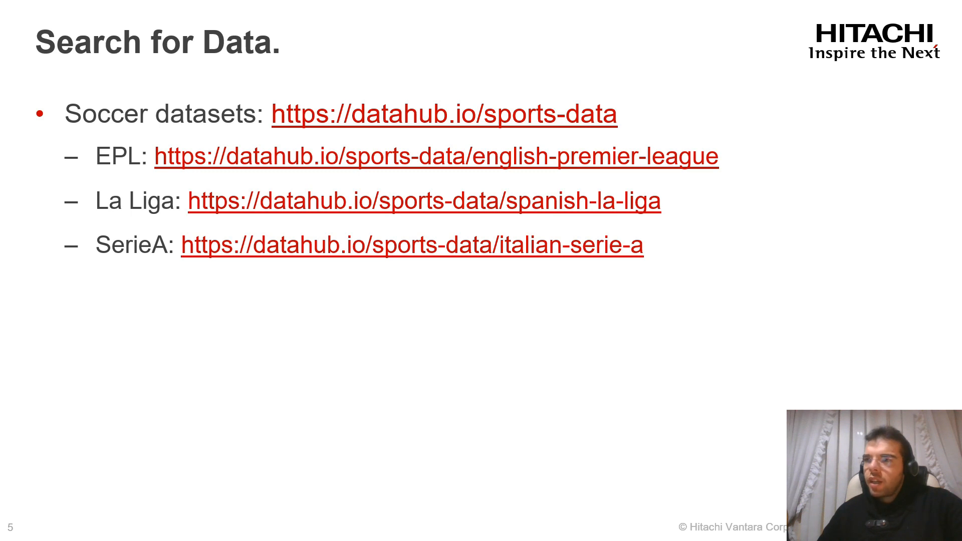
pyautogui.press('Right')
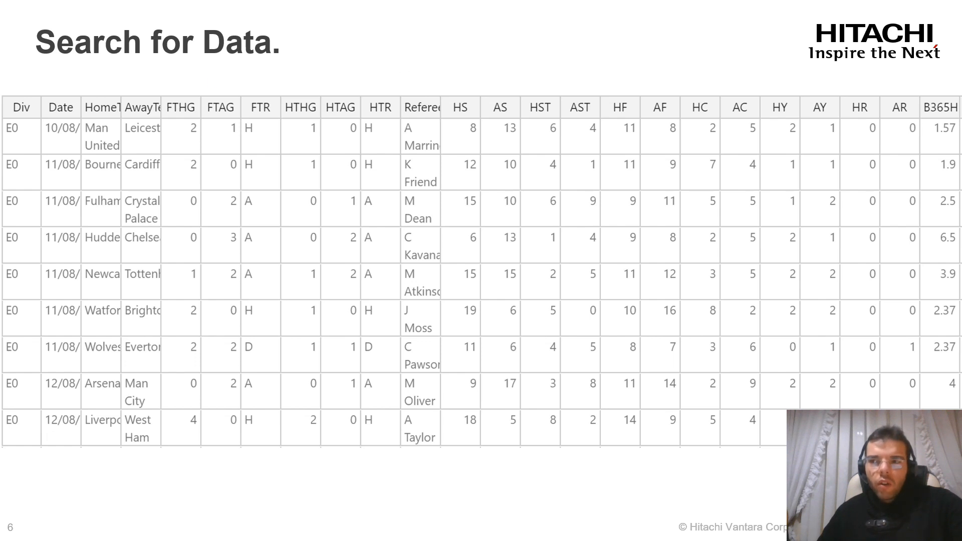
pyautogui.click(611, 142)
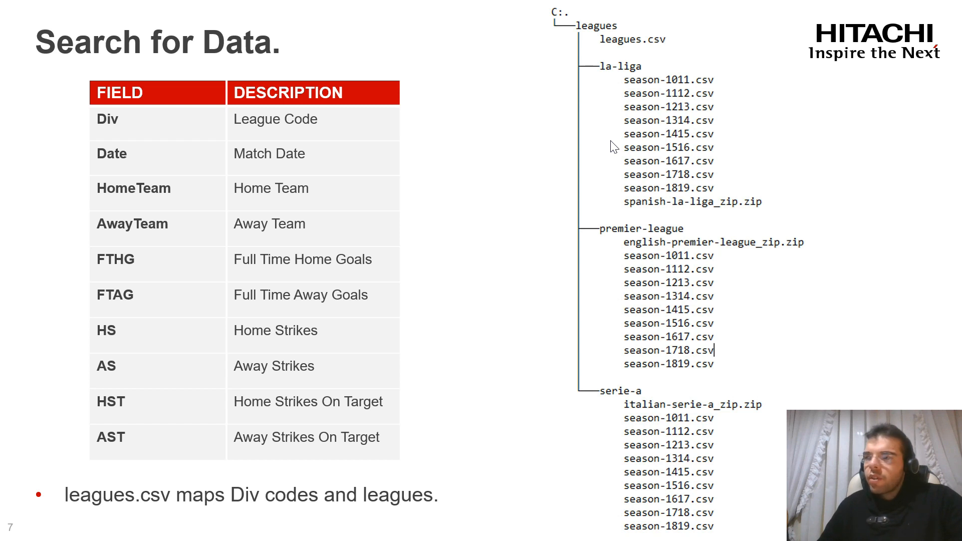
# - Switch to File Explorer, look over the league folders and open the premier-league folder to view its season CSV files
pyautogui.hotkey('alt', 'Tab')
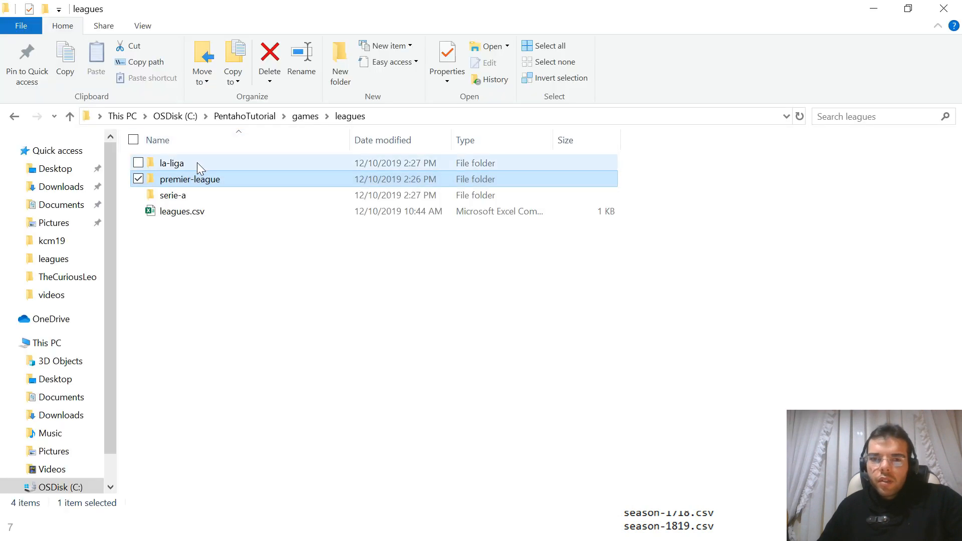
pyautogui.click(170, 165)
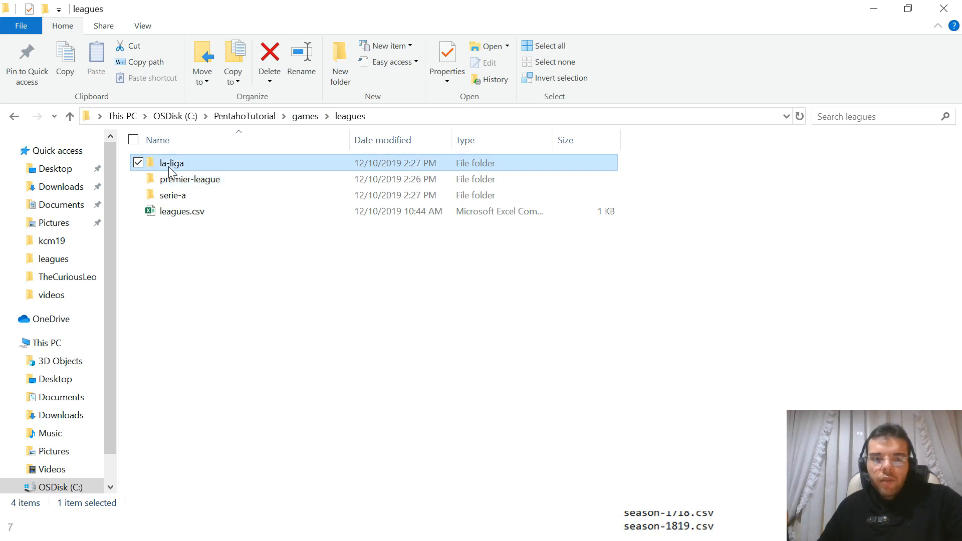
pyautogui.click(179, 182)
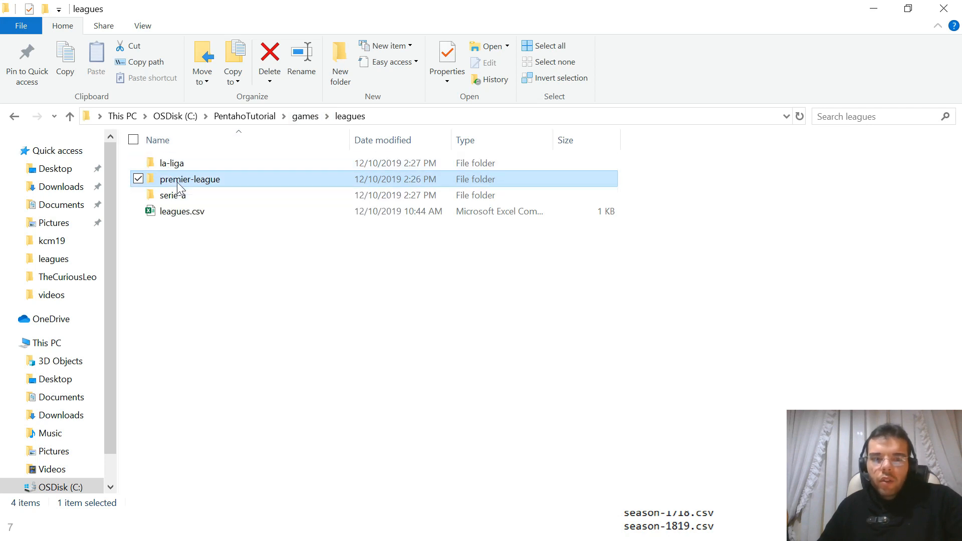
pyautogui.click(172, 199)
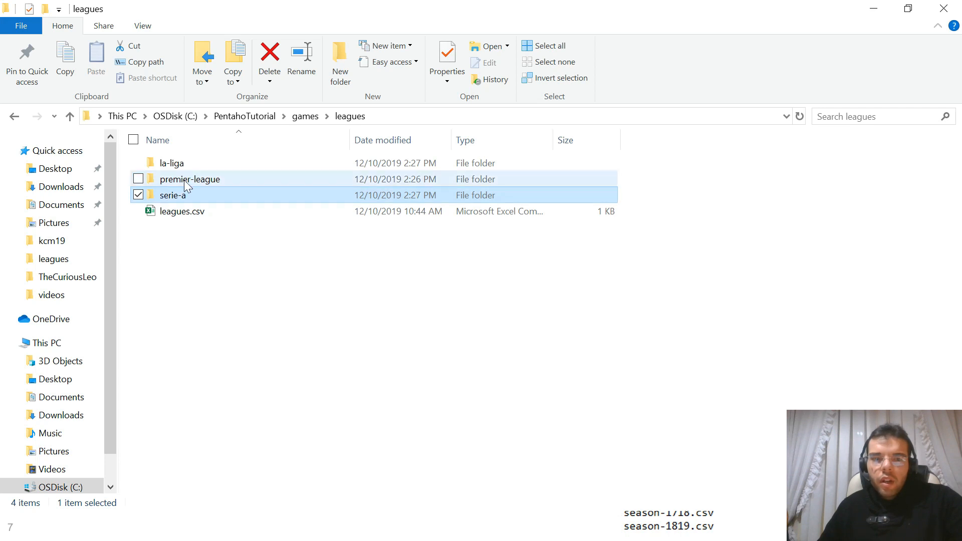
pyautogui.doubleClick(186, 185)
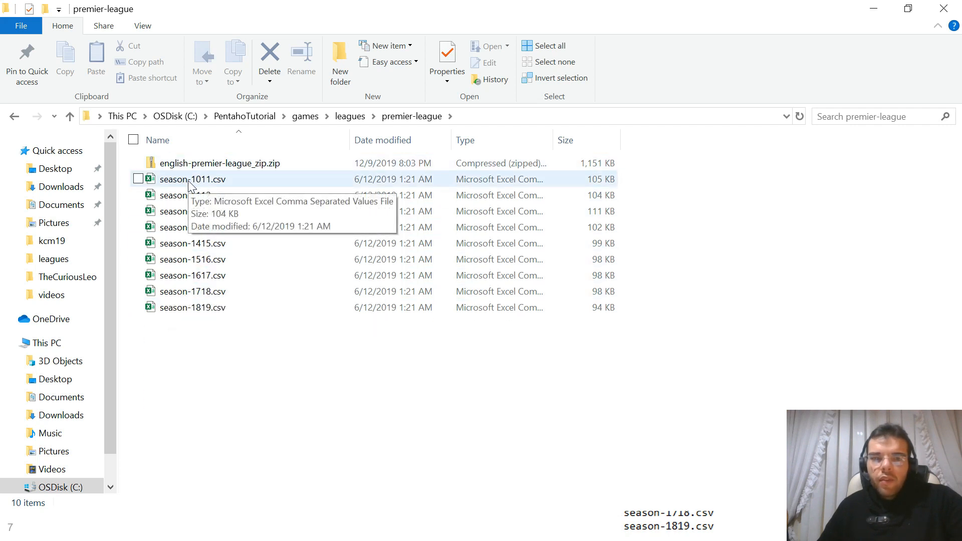
# - Switch to Spoon and open the transformation referenced by the Read Games entry of the StoreGames job
pyautogui.hotkey('alt', 'Tab')
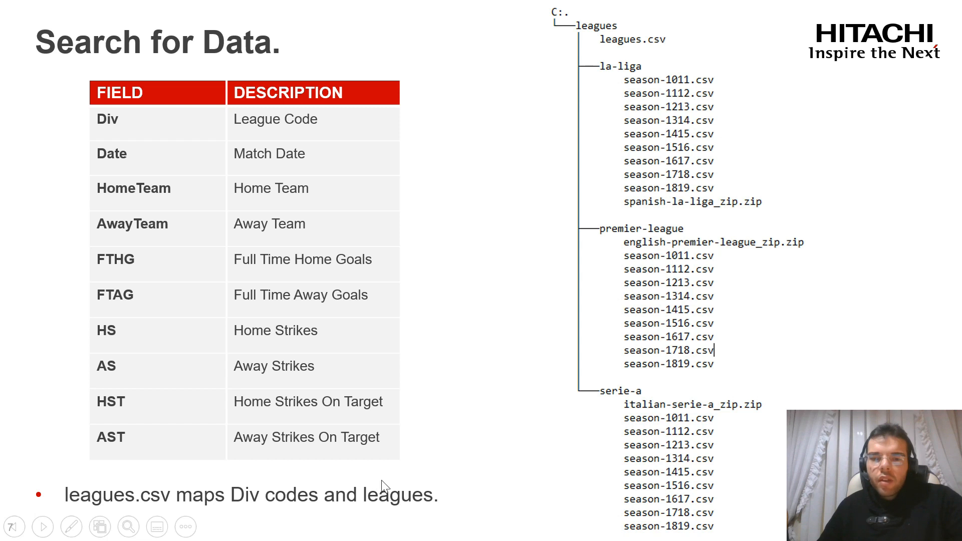
pyautogui.hotkey('alt', 'Tab')
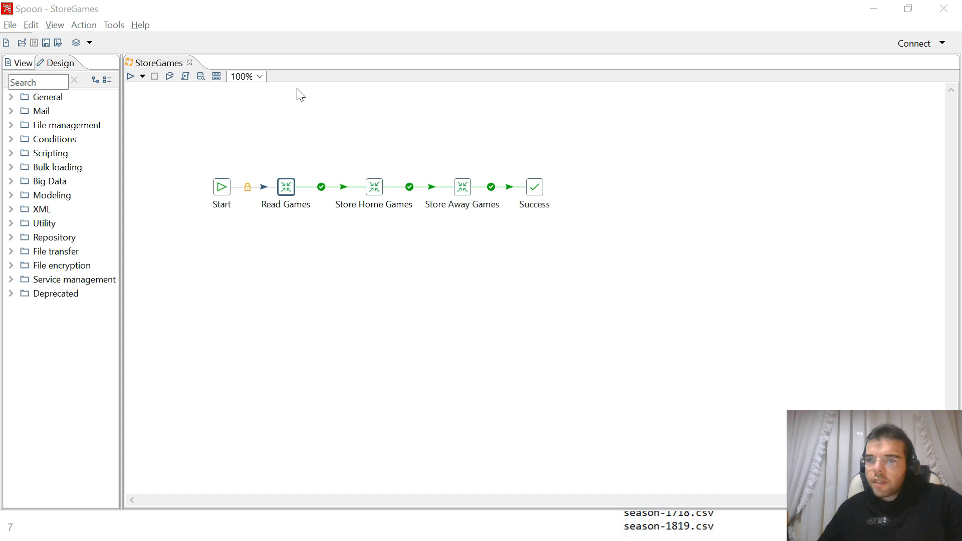
pyautogui.rightClick(286, 187)
pyautogui.moveTo(355, 244)
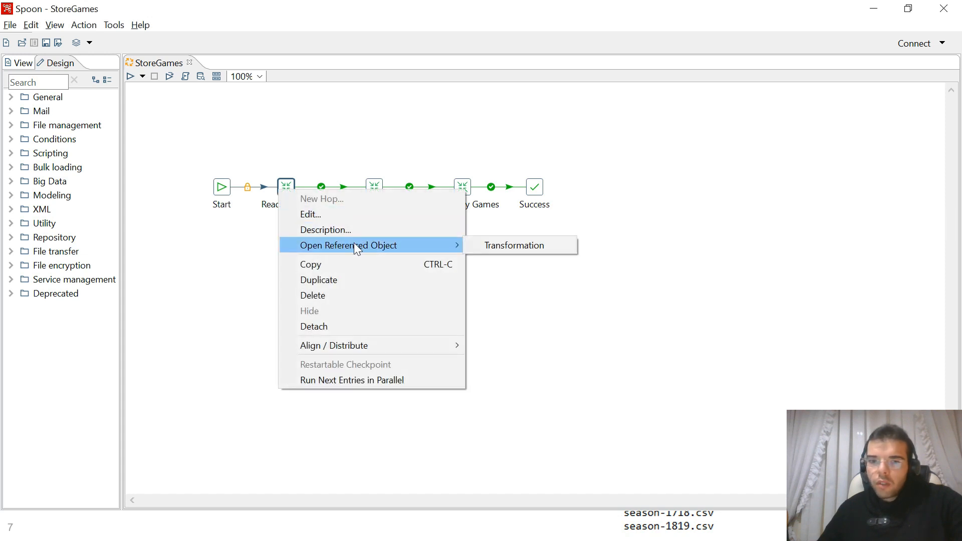
pyautogui.click(506, 245)
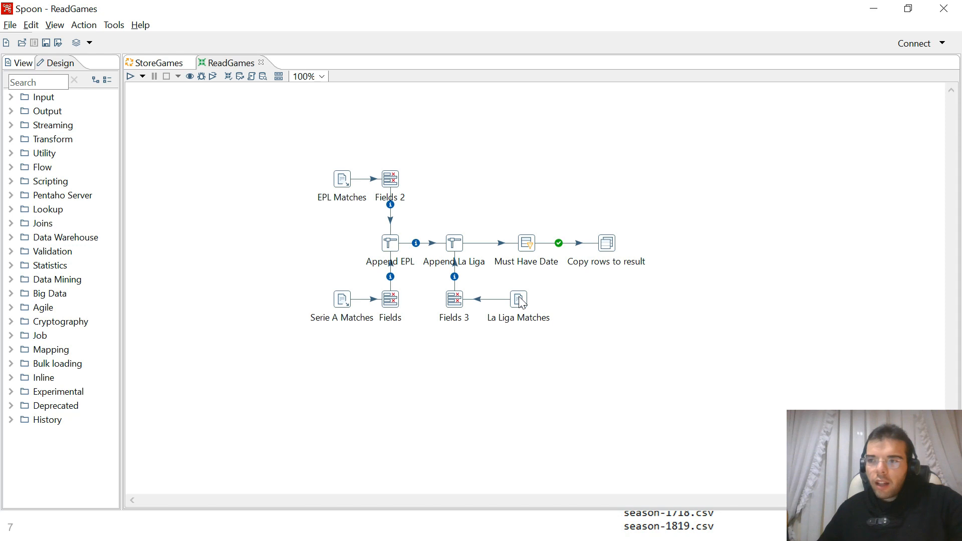
# - Review the source files and field definitions of the EPL Matches text file input, closing it without changes
pyautogui.moveTo(522, 301)
pyautogui.rightClick(346, 179)
pyautogui.click(365, 134)
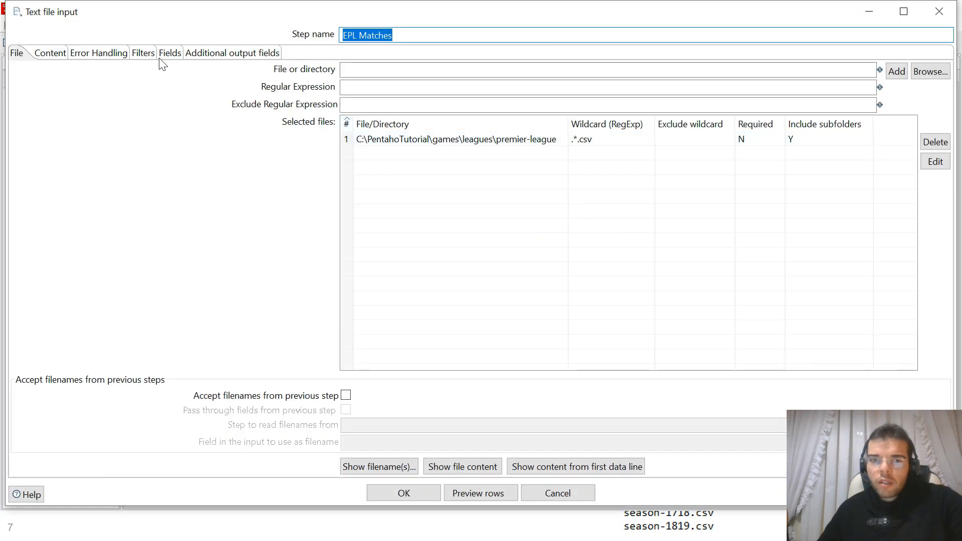
pyautogui.click(168, 54)
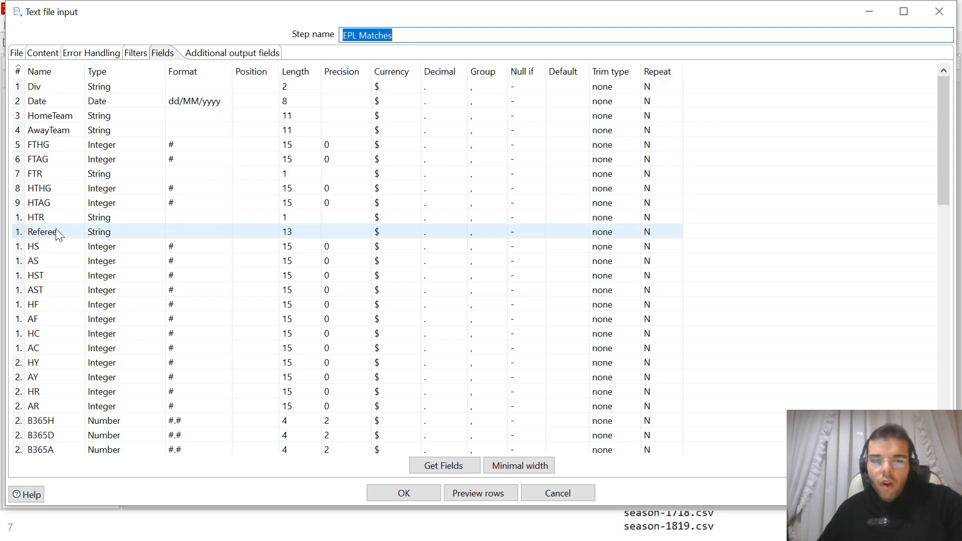
pyautogui.click(539, 496)
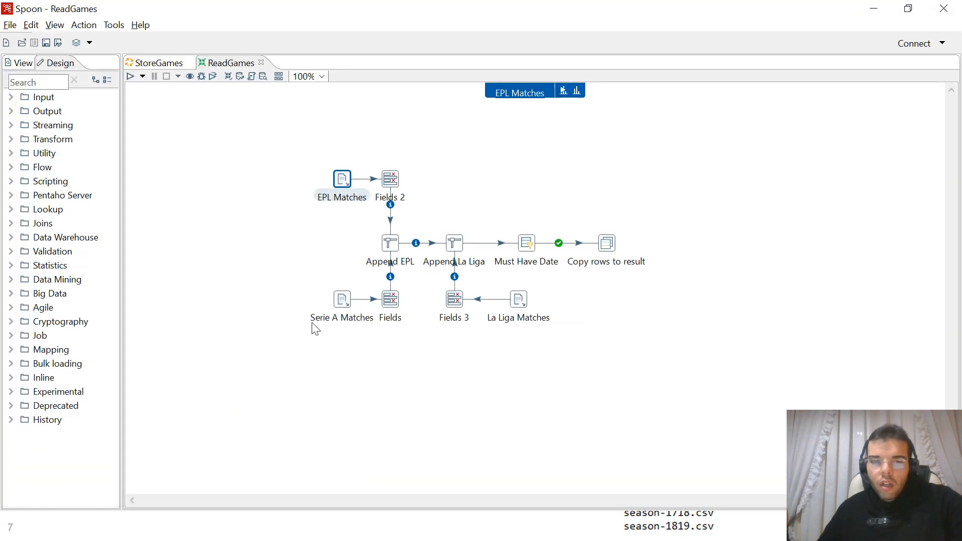
# - Review the source files and field definitions of the Serie A Matches text file input, closing it without changes
pyautogui.rightClick(347, 303)
pyautogui.click(387, 131)
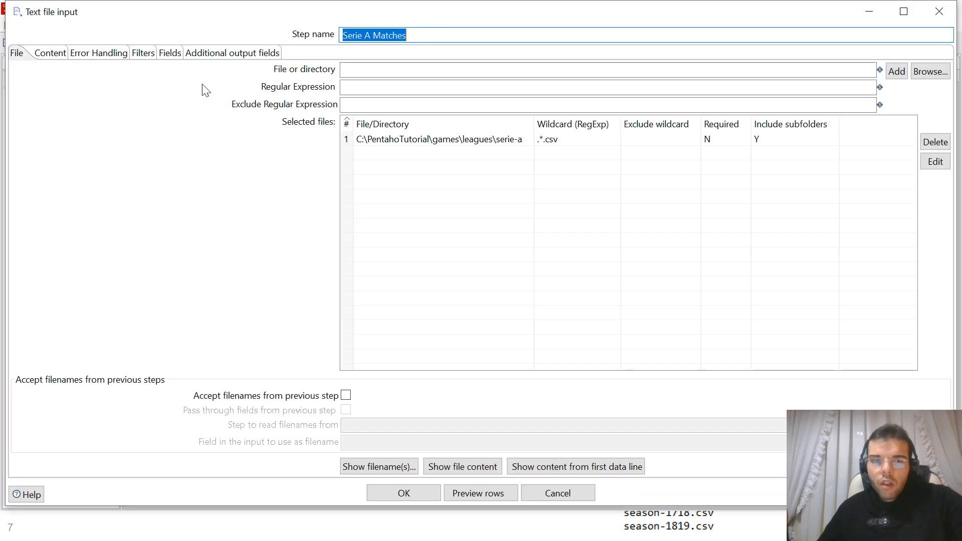
pyautogui.click(163, 56)
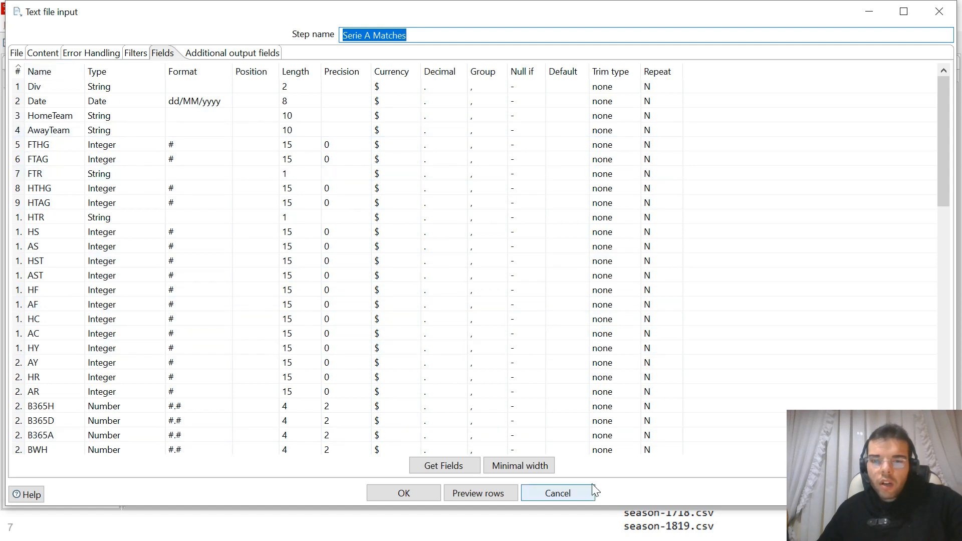
pyautogui.click(577, 490)
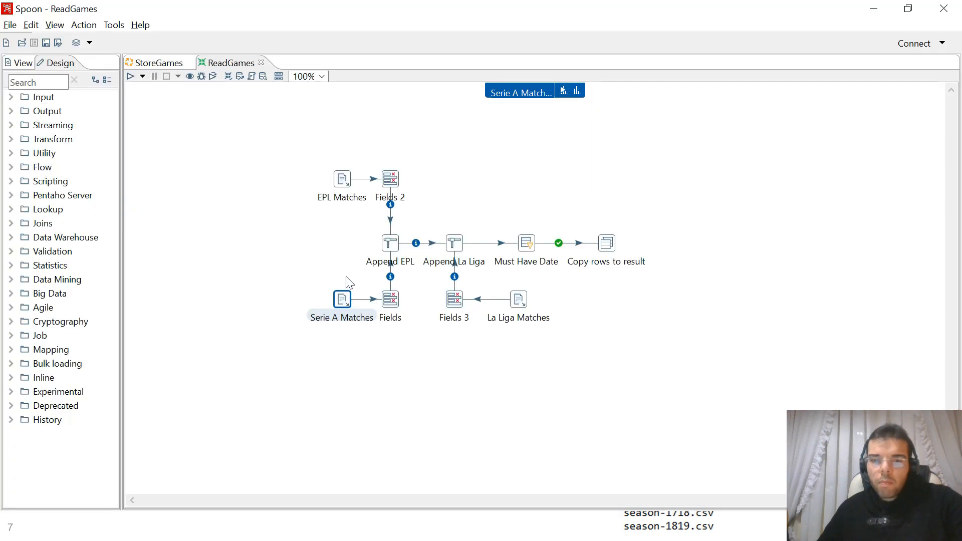
# - Examine which fields the Fields 2 select values step keeps from the EPL matches, leaving its settings unchanged
pyautogui.rightClick(392, 182)
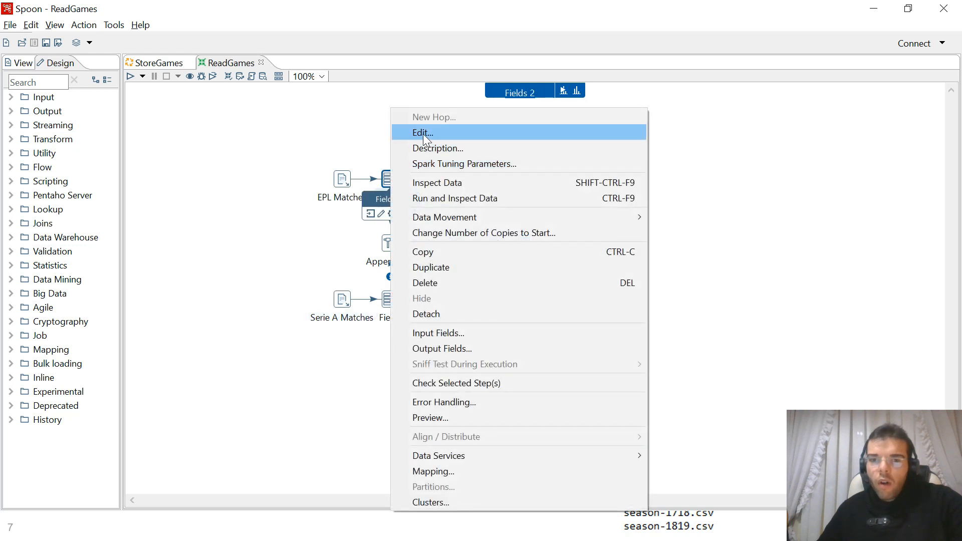
pyautogui.click(422, 133)
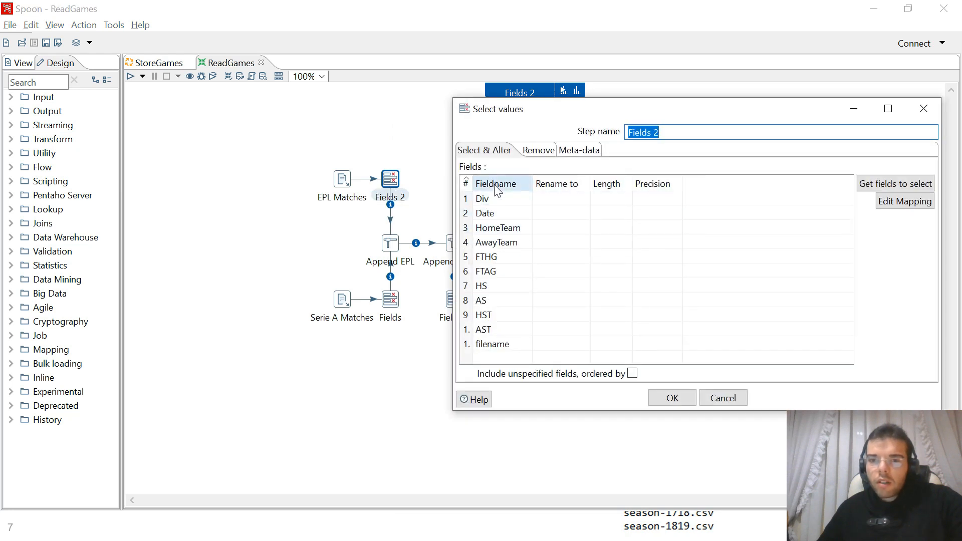
pyautogui.click(714, 397)
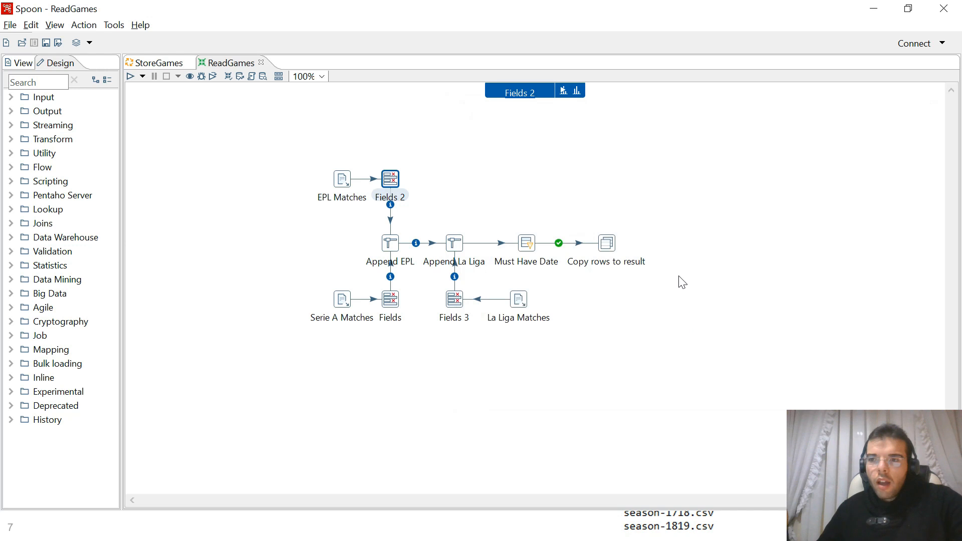
# - Trace the merged stream through the Append EPL, Append La Liga and Copy rows to result steps
pyautogui.click(394, 246)
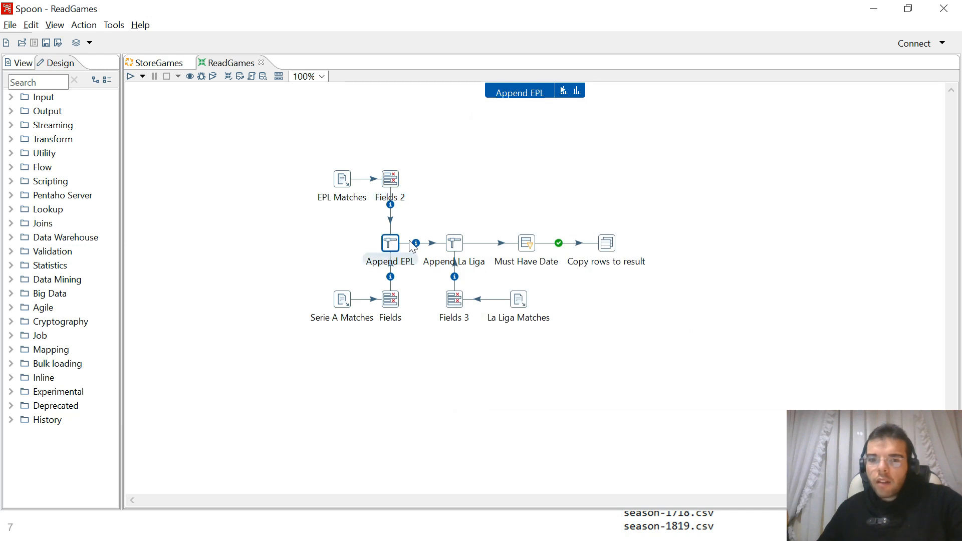
pyautogui.click(455, 244)
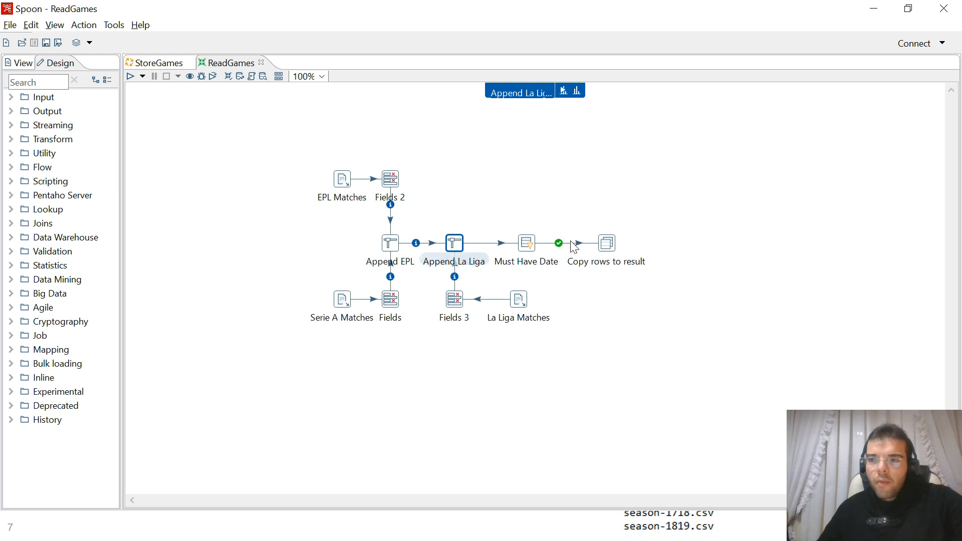
pyautogui.click(606, 244)
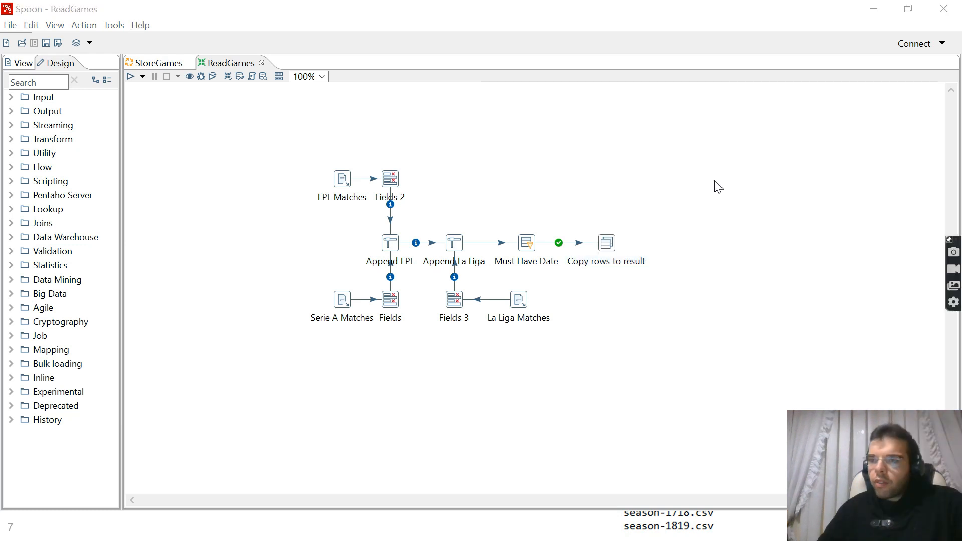
# - Return to the StoreGames job and open the transformation referenced by the Store Home Games entry
pyautogui.click(172, 63)
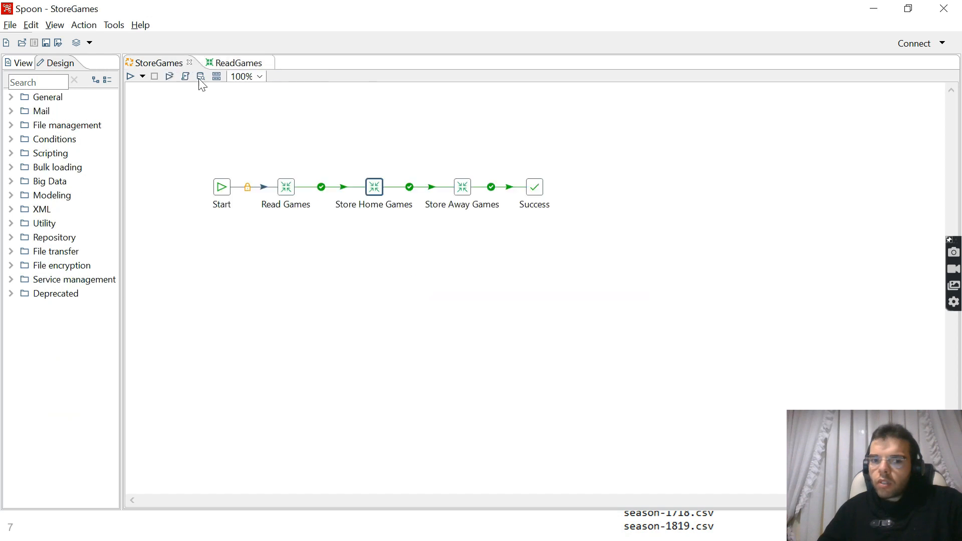
pyautogui.rightClick(372, 189)
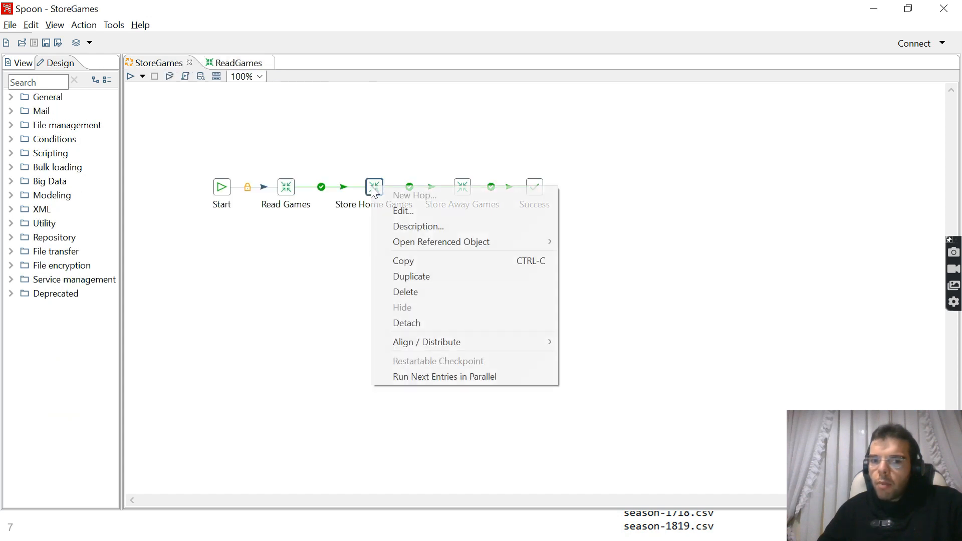
pyautogui.moveTo(513, 244)
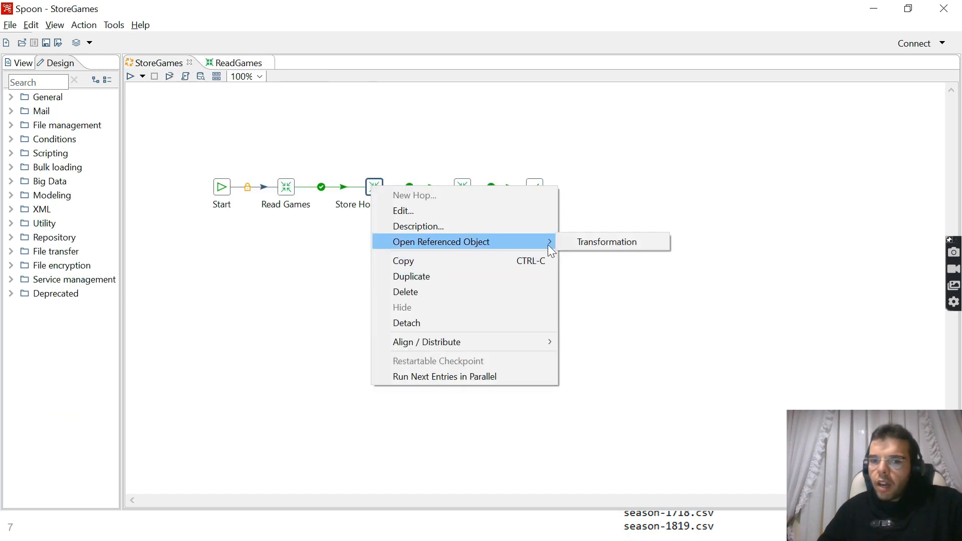
pyautogui.click(573, 242)
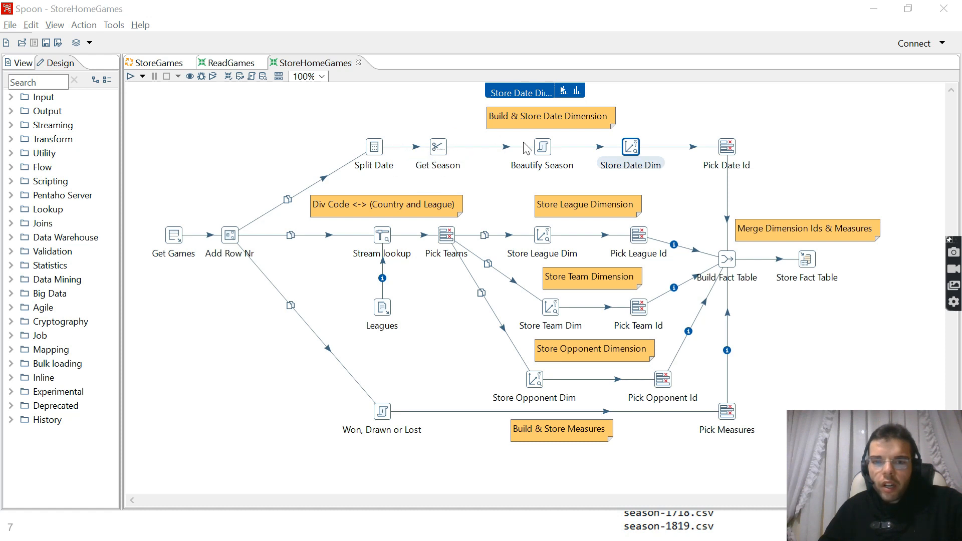
# - Review the day, month and year calculations in the Split Date calculator step and close it without changes
pyautogui.rightClick(373, 152)
pyautogui.click(407, 134)
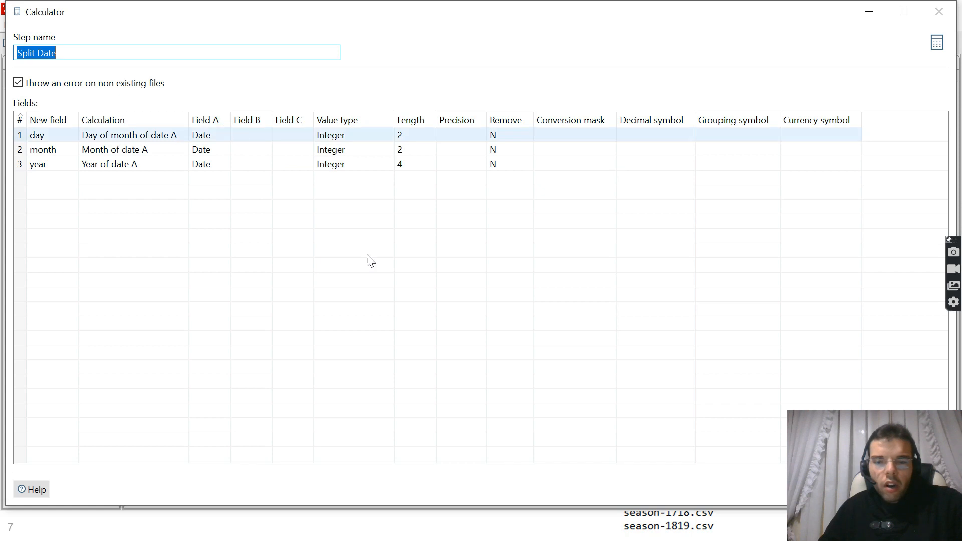
pyautogui.click(928, 489)
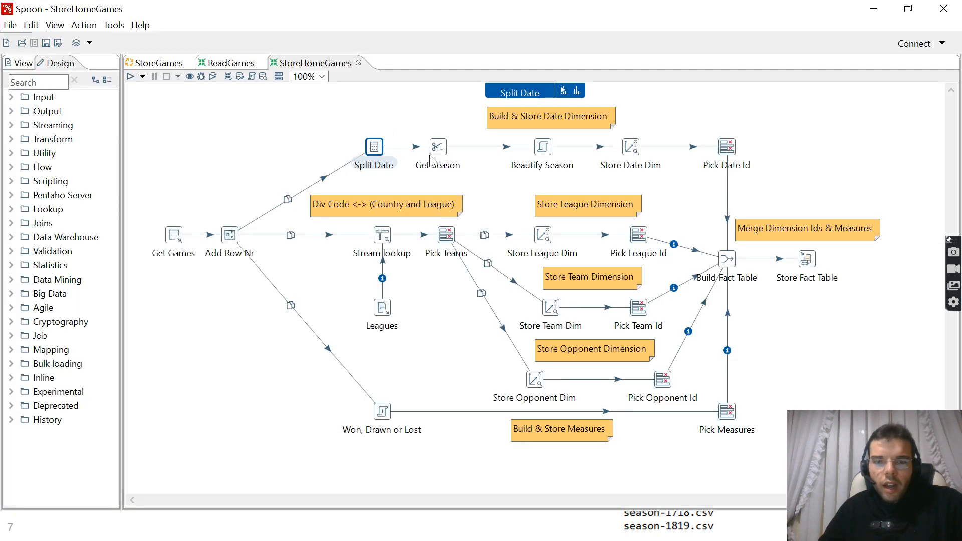
# - Check how the Get Season strings cut step extracts the season from the filename, leaving it unchanged
pyautogui.rightClick(434, 150)
pyautogui.click(449, 134)
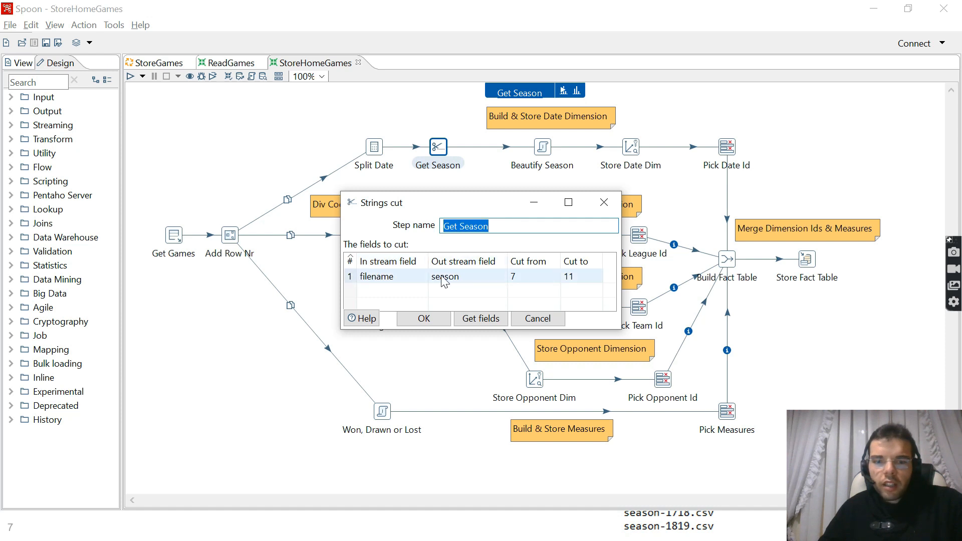
pyautogui.click(601, 203)
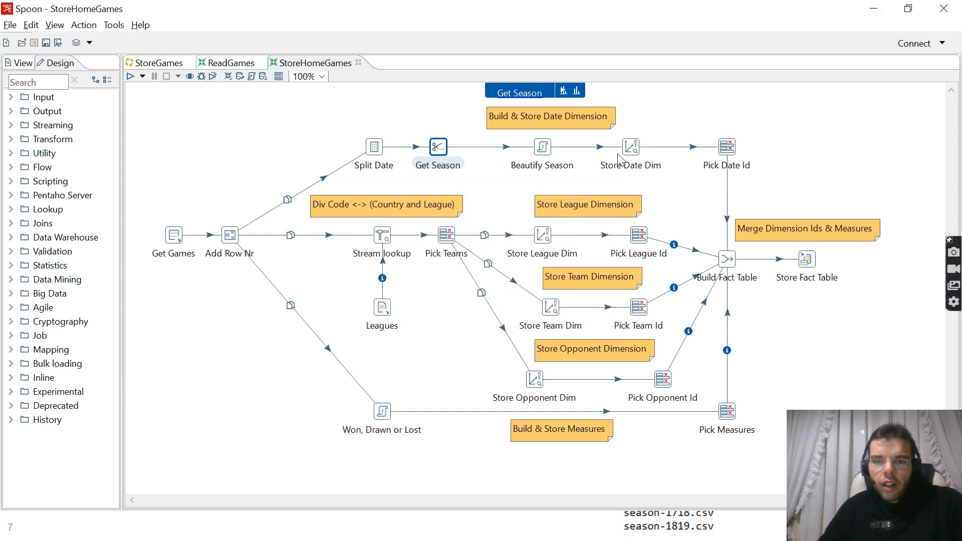
# - Examine the connection, target table and key fields of the Store Date Dim combination lookup, closing it without changes
pyautogui.moveTo(631, 145)
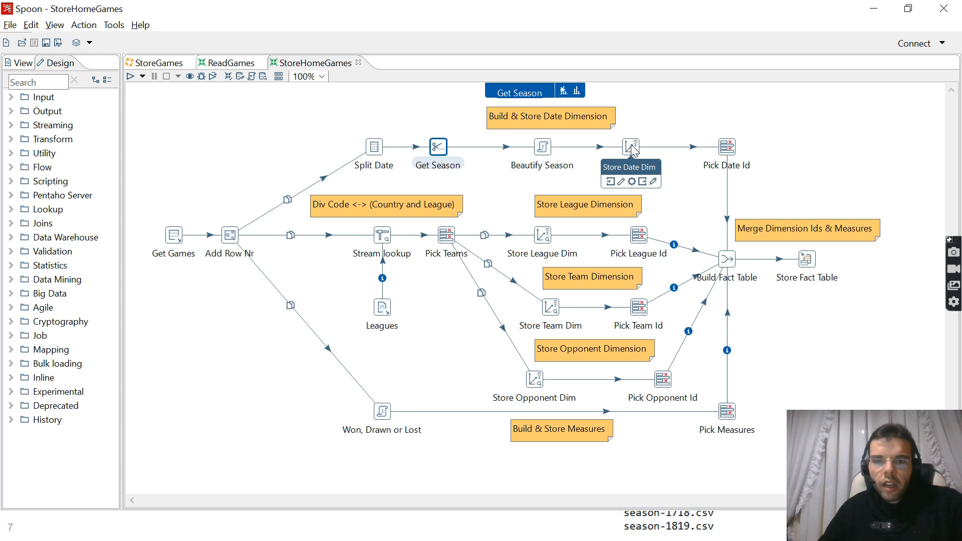
pyautogui.rightClick(630, 144)
pyautogui.click(649, 137)
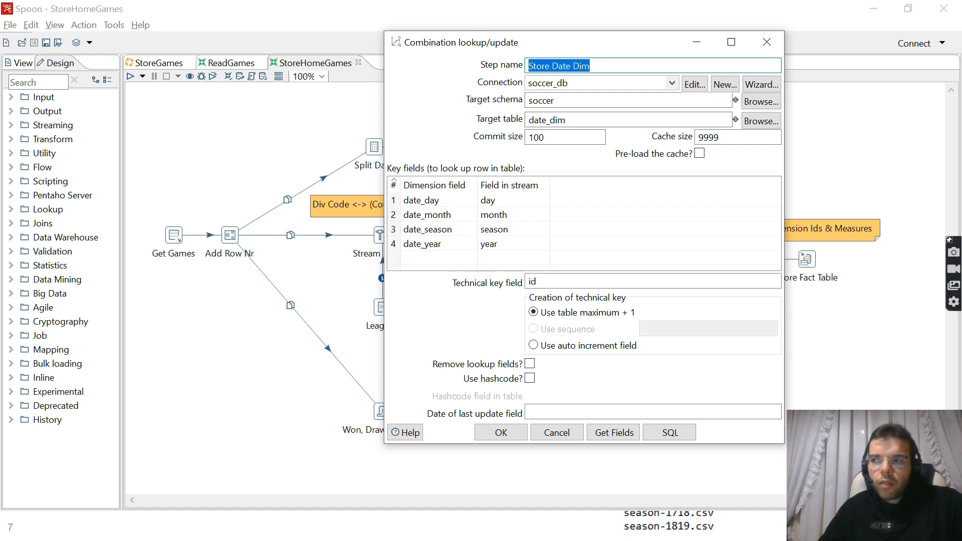
pyautogui.press('Escape')
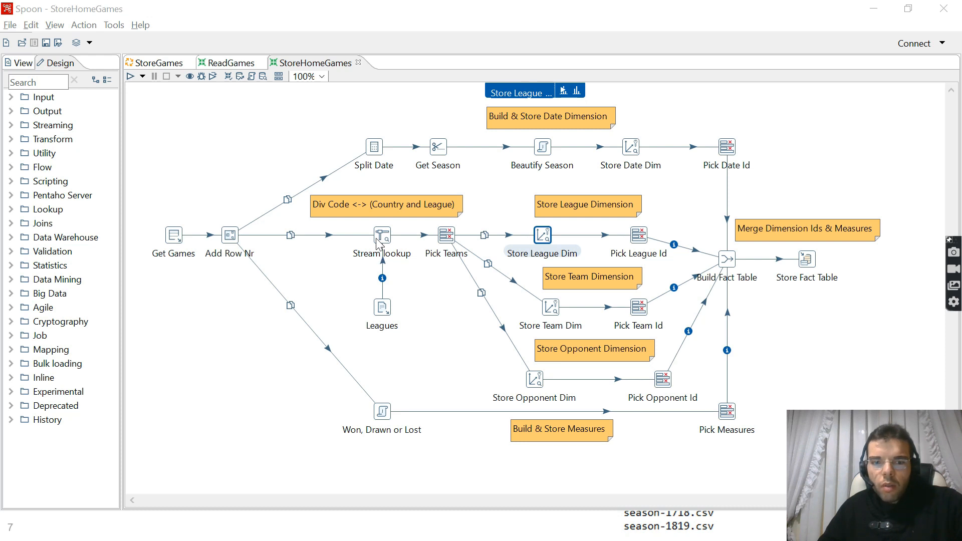
# - Review the selected and renamed fields in the Pick Teams step and close it without changes
pyautogui.rightClick(445, 235)
pyautogui.click(476, 136)
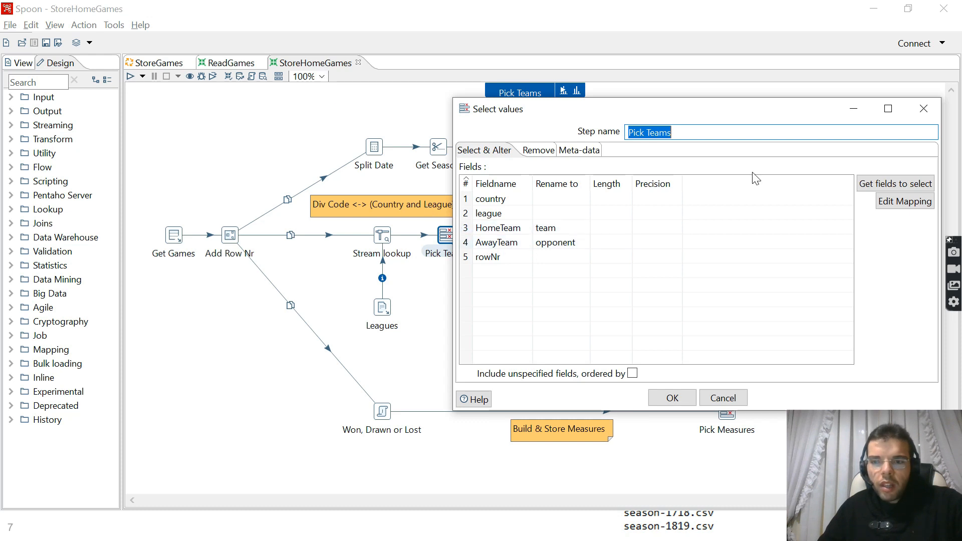
pyautogui.click(924, 113)
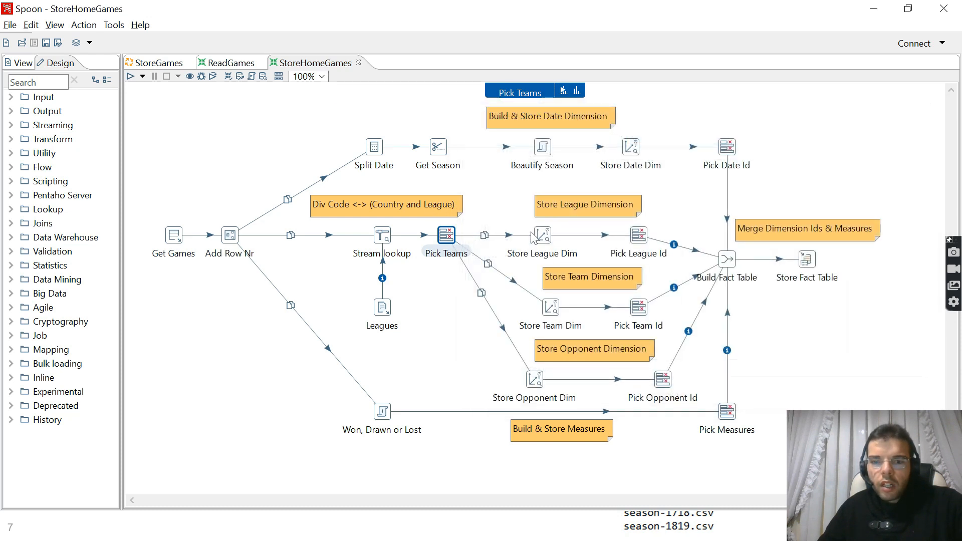
# - Inspect the branches that store the league, team and opponent dimensions by selecting Store League Dim, Store Team Dim and Store Opponent Dim
pyautogui.moveTo(544, 237)
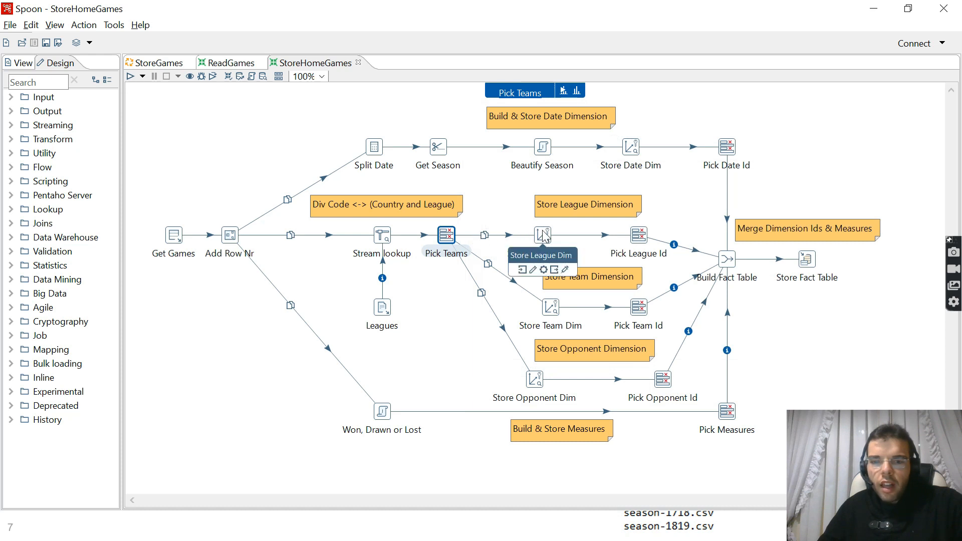
pyautogui.click(543, 239)
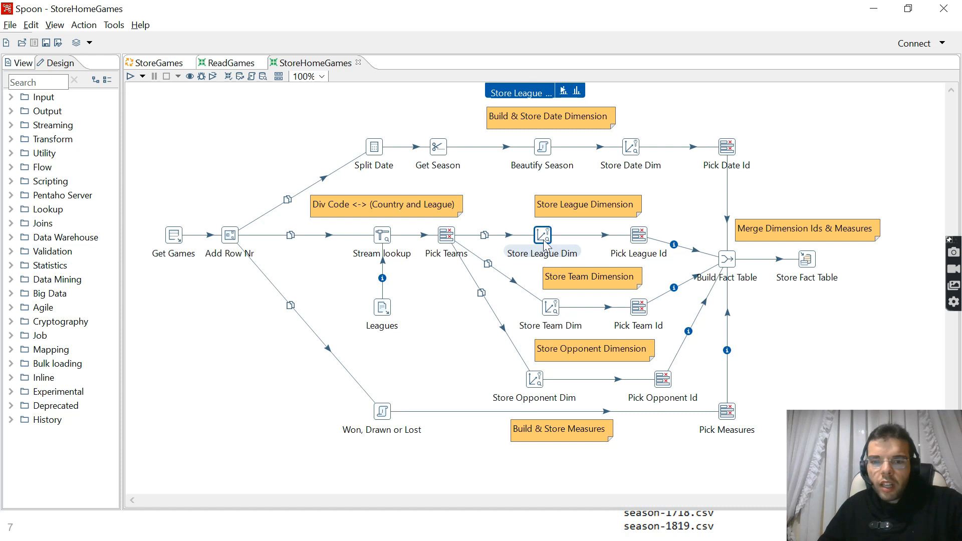
pyautogui.moveTo(546, 240)
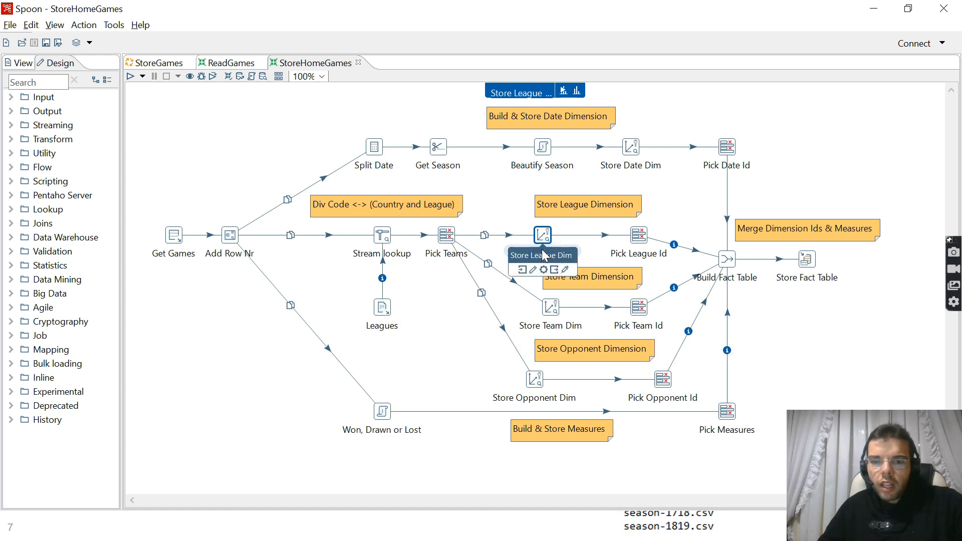
pyautogui.click(551, 310)
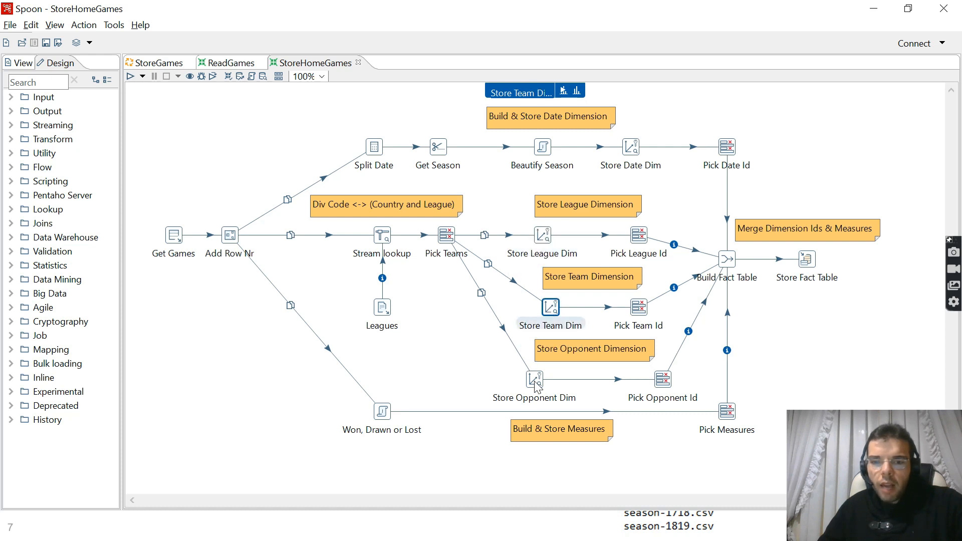
pyautogui.click(535, 381)
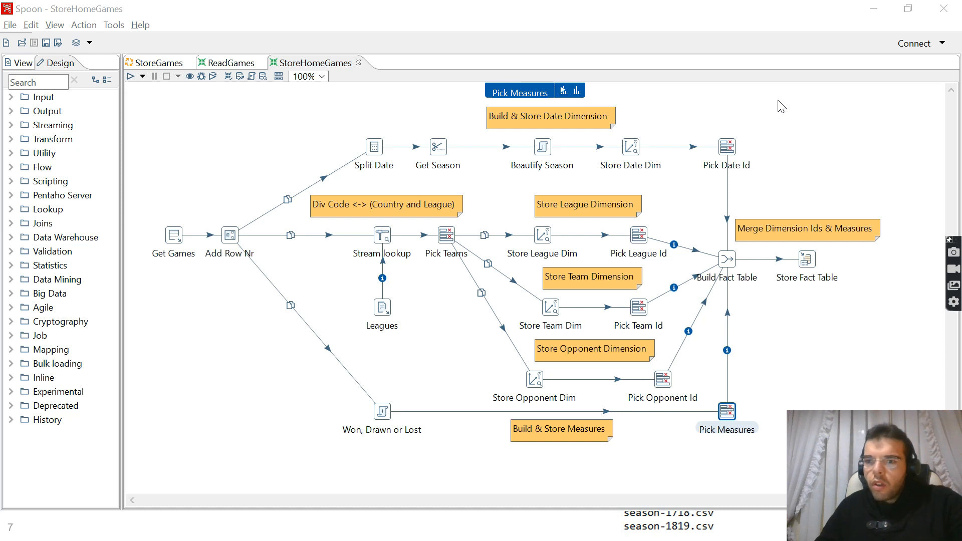
# - Check the Java expressions for won, drawn and lost in the Won, Drawn or Lost step, leaving them unchanged
pyautogui.rightClick(384, 413)
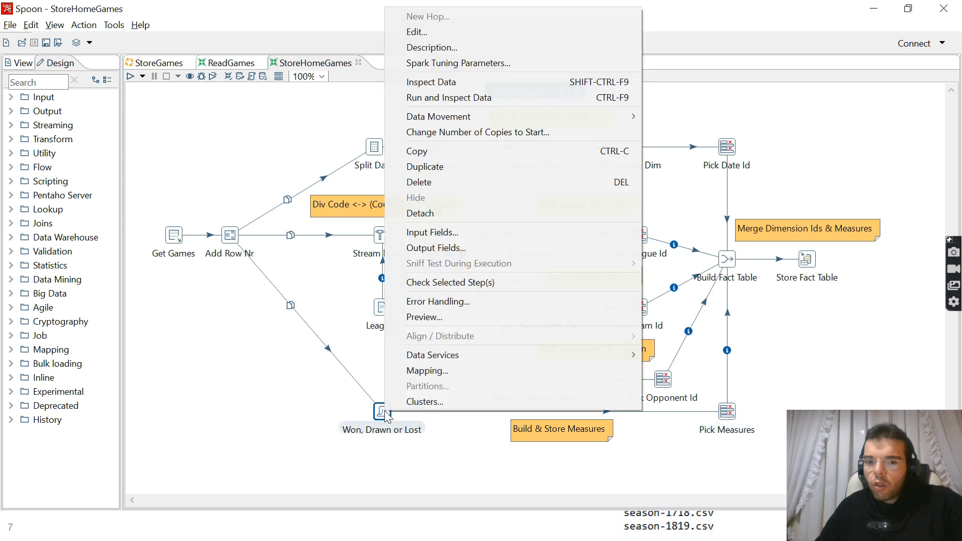
pyautogui.click(437, 33)
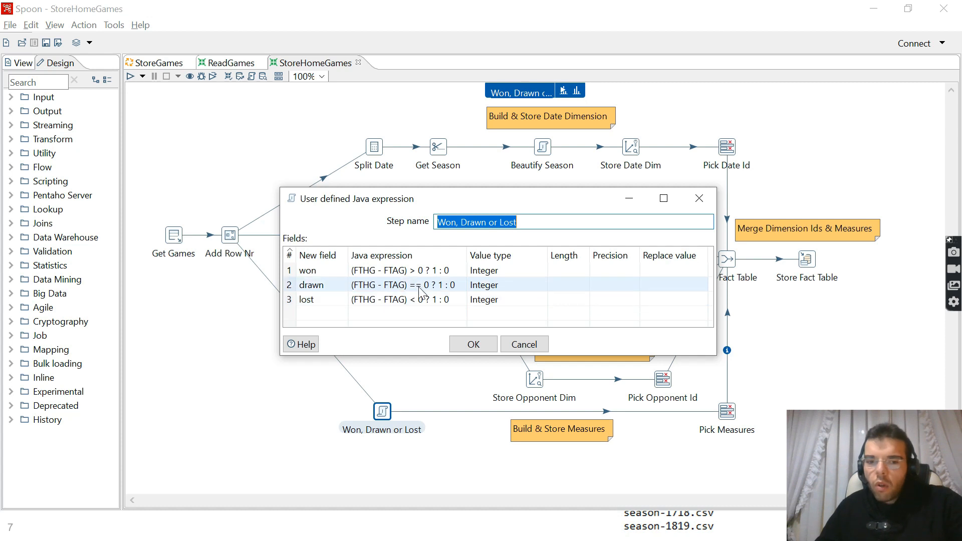
pyautogui.click(525, 345)
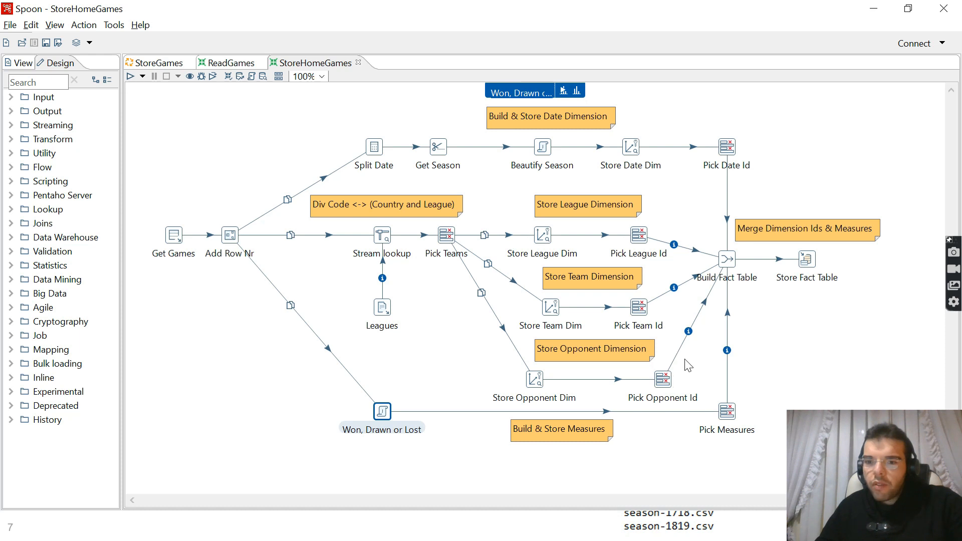
# - Examine the target table, lookup keys and update fields of the Store Fact Table step, closing it without changes
pyautogui.rightClick(805, 265)
pyautogui.click(755, 134)
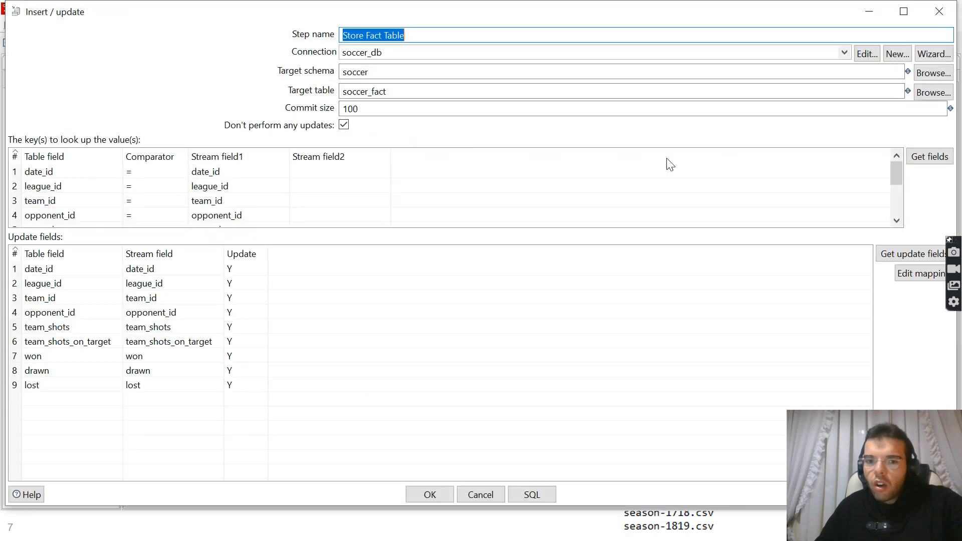
pyautogui.click(931, 19)
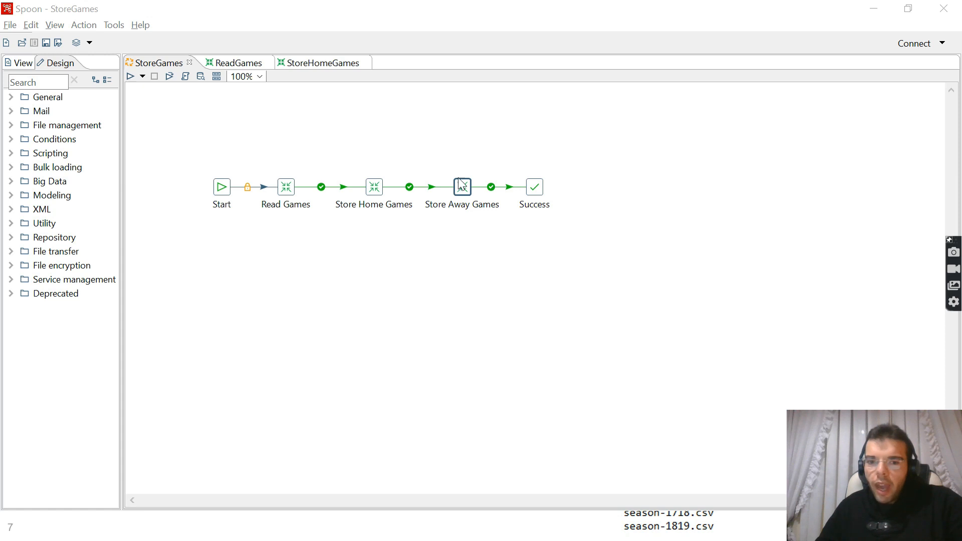
# - Open the transformation referenced by Store Away Games in the StoreGames job and review its Get Date Id database lookup without changing it
pyautogui.rightClick(461, 186)
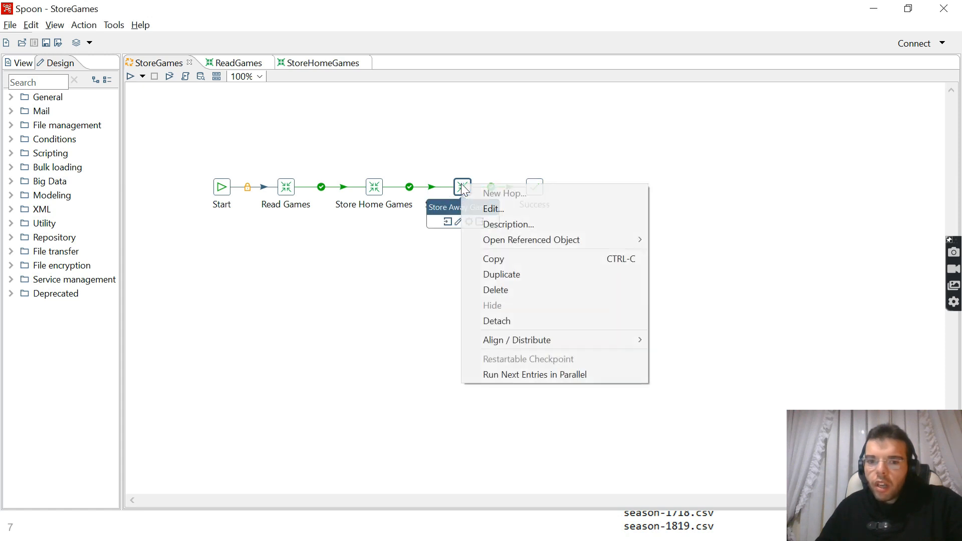
pyautogui.click(654, 240)
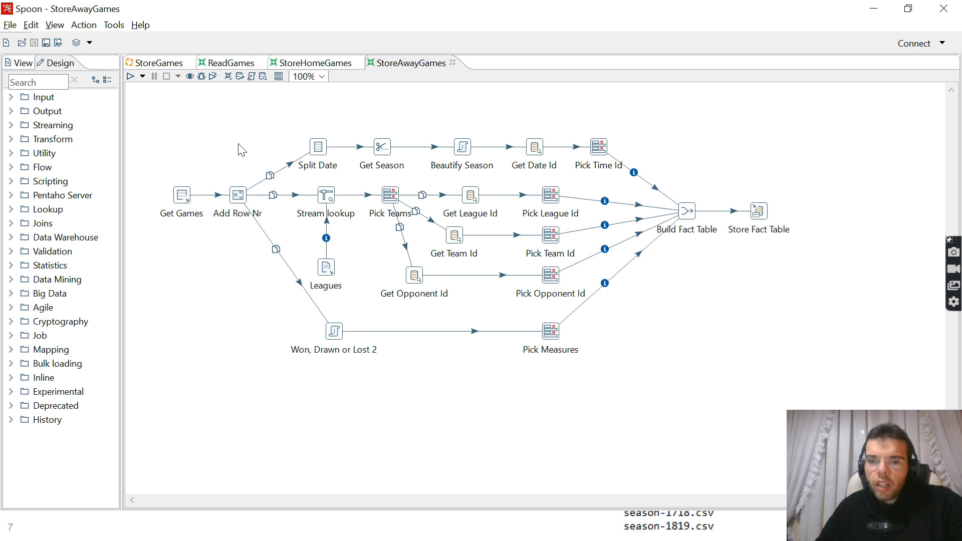
pyautogui.rightClick(535, 151)
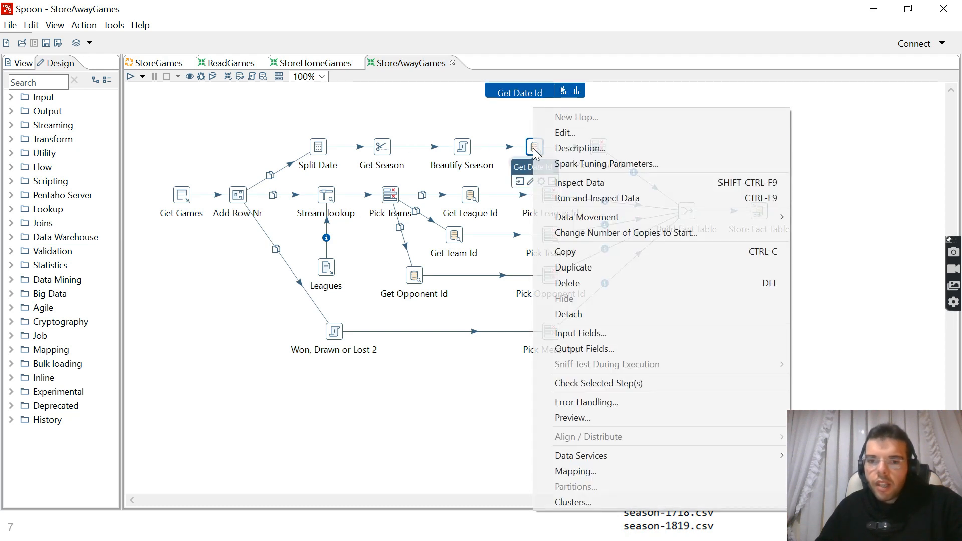
pyautogui.click(555, 131)
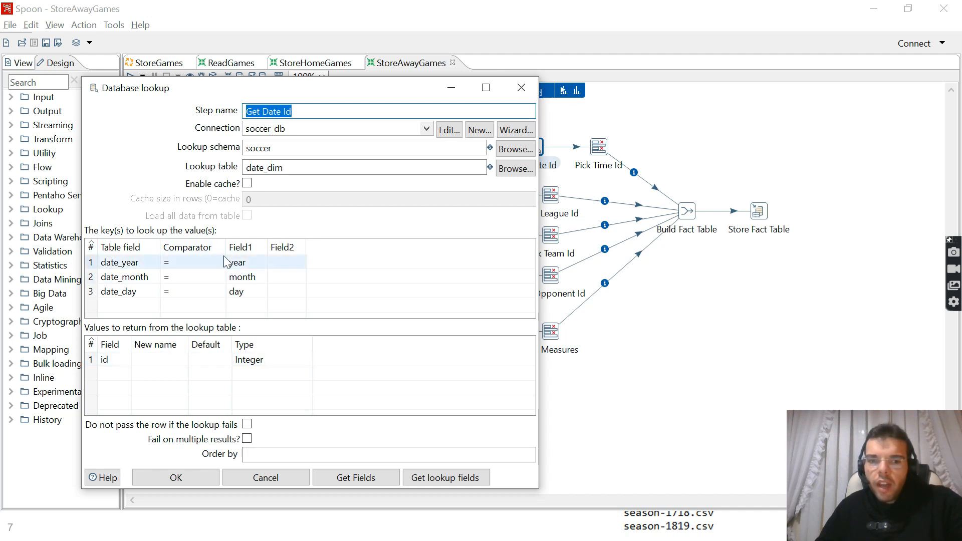
pyautogui.click(519, 98)
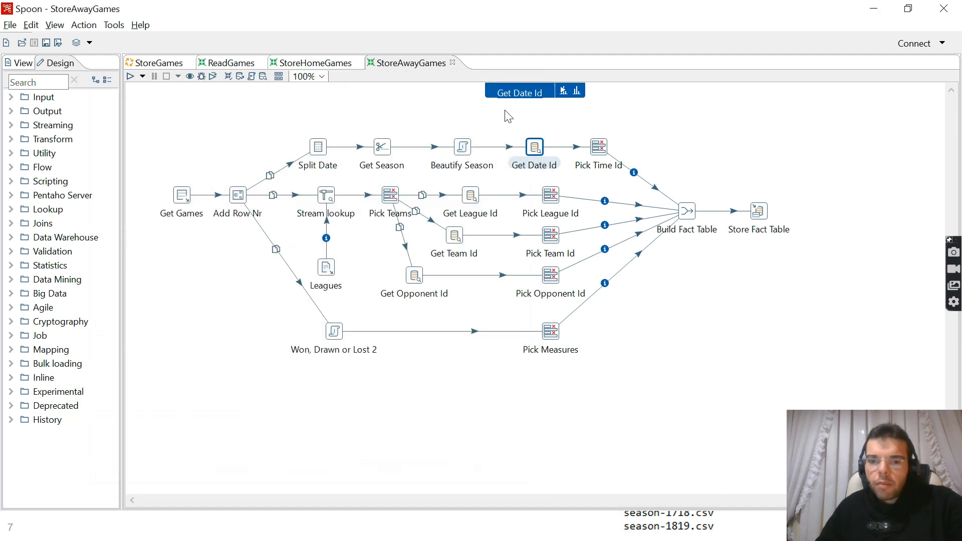
# - Review the away-team expressions in the Won, Drawn or Lost 2 step and close it without changes
pyautogui.rightClick(335, 336)
pyautogui.click(392, 134)
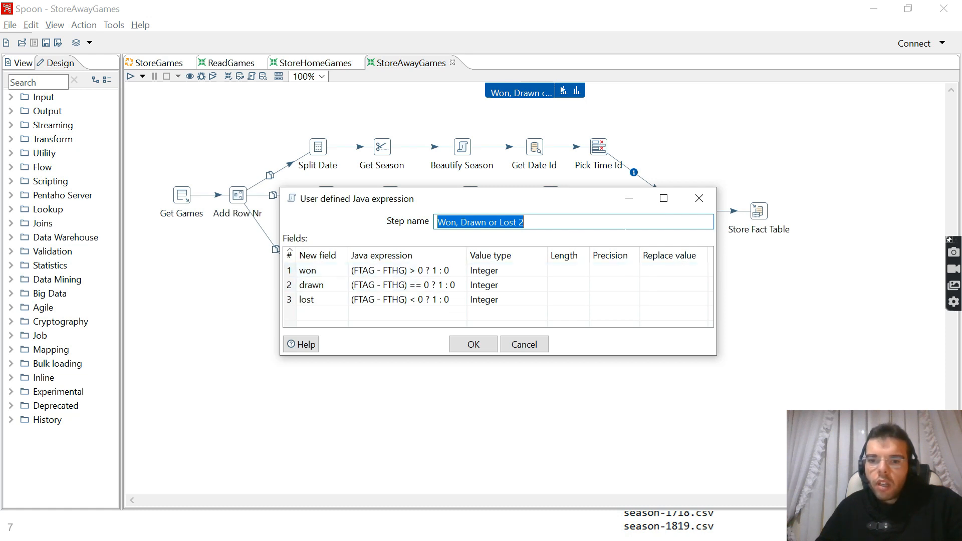
pyautogui.click(699, 198)
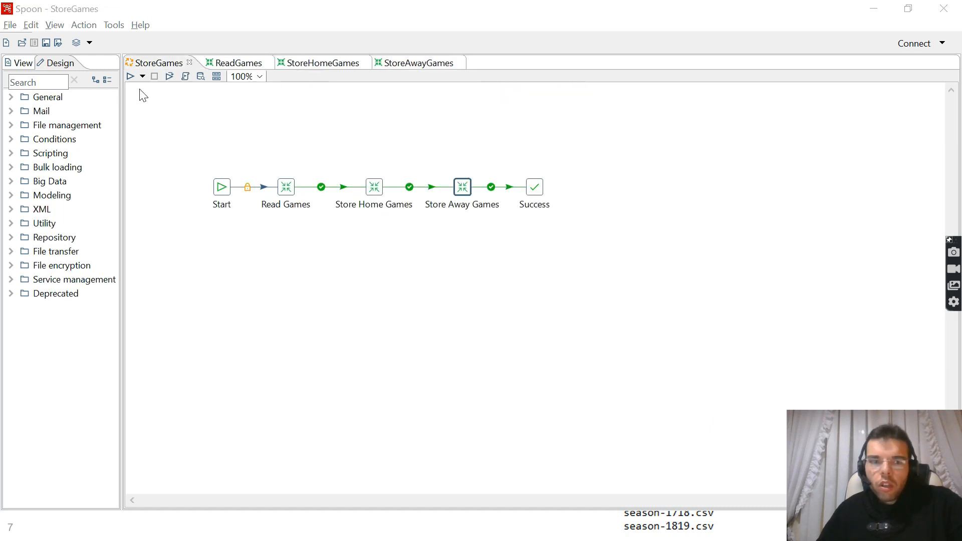
# - Run the StoreGames job with its existing run options
pyautogui.click(131, 77)
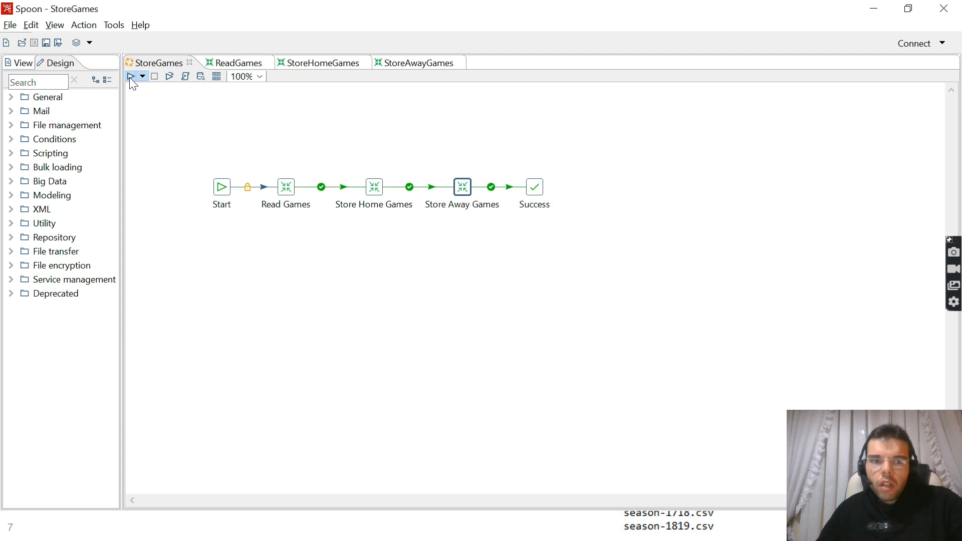
pyautogui.click(579, 393)
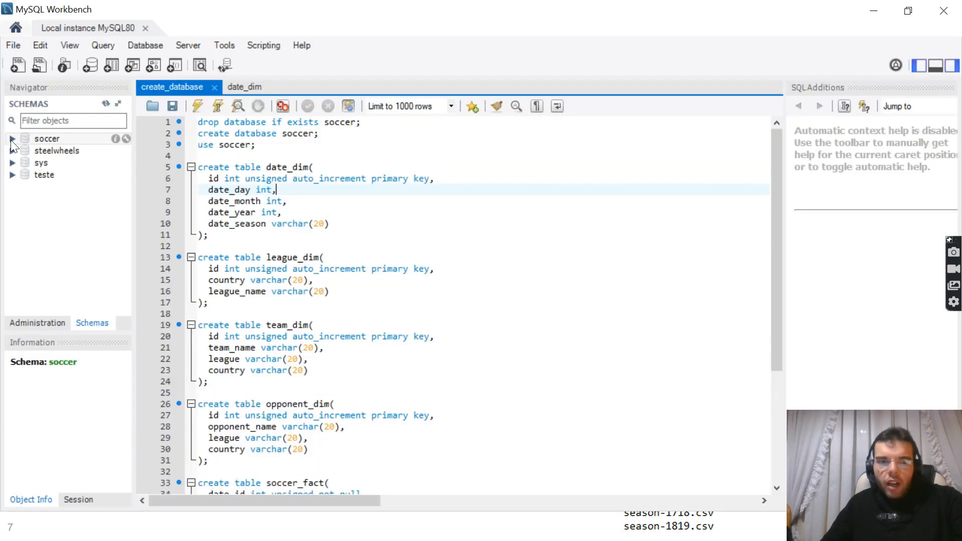
# - In MySQL Workbench, expand the soccer schema's tables and query the rows of league_dim
pyautogui.click(12, 138)
pyautogui.click(27, 150)
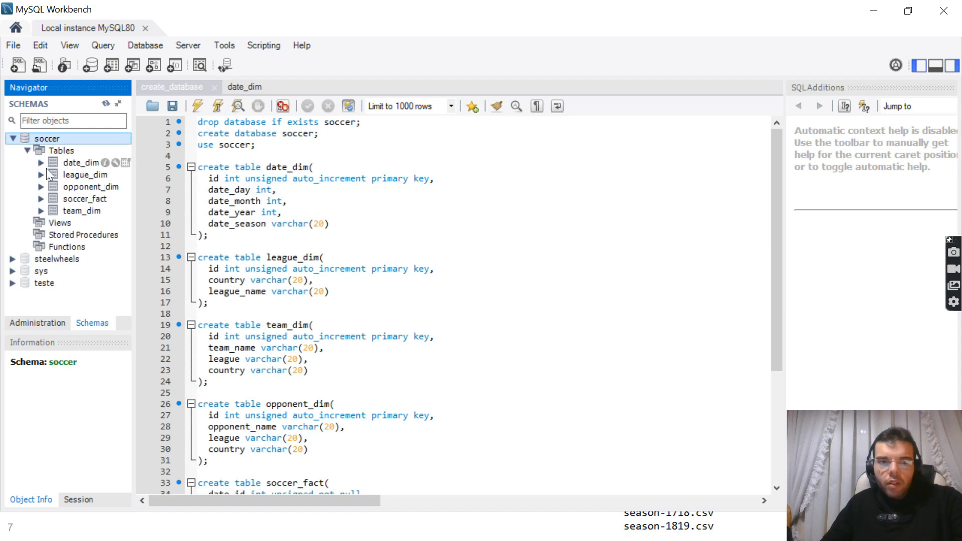
pyautogui.rightClick(80, 173)
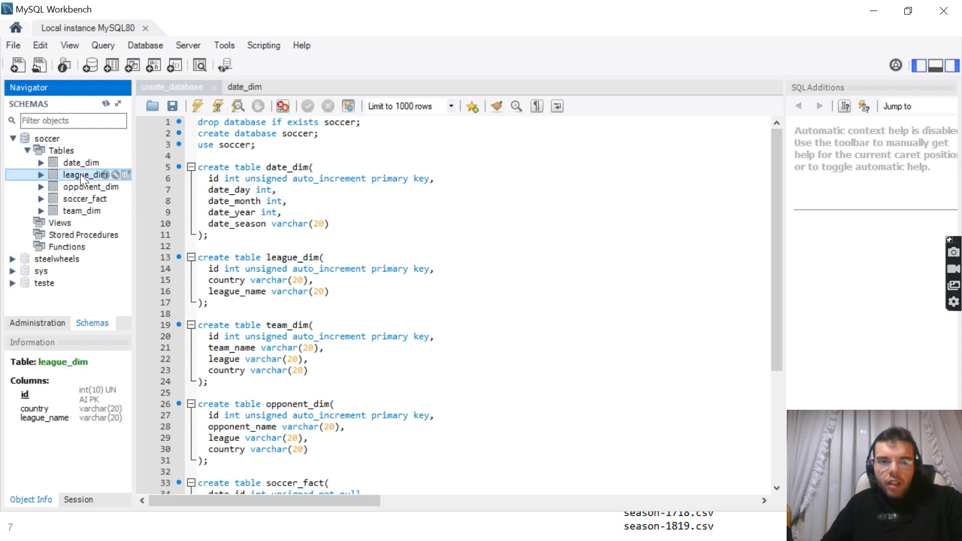
pyautogui.click(97, 180)
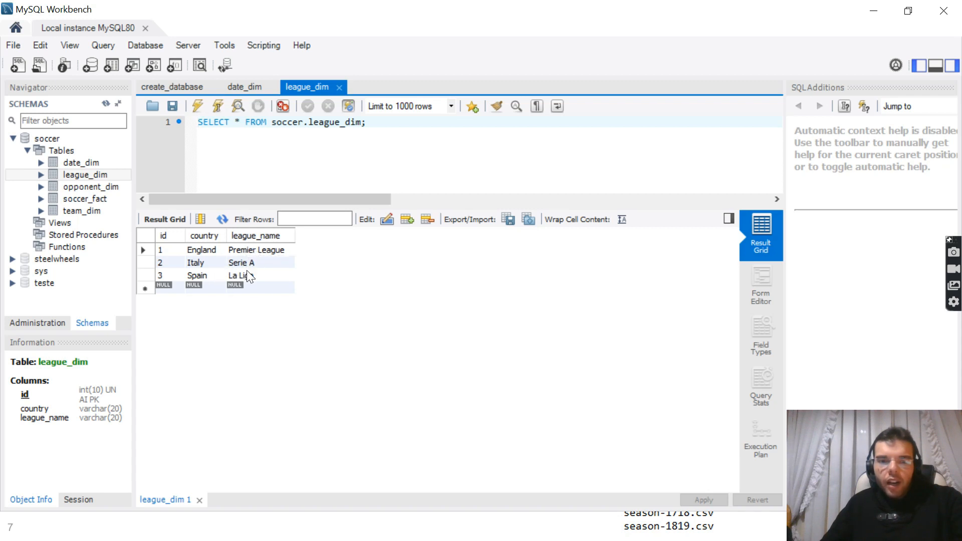
# - Switch to the Pentaho User Console in the browser and log in as the evaluator Administrator
pyautogui.hotkey('alt', 'Tab')
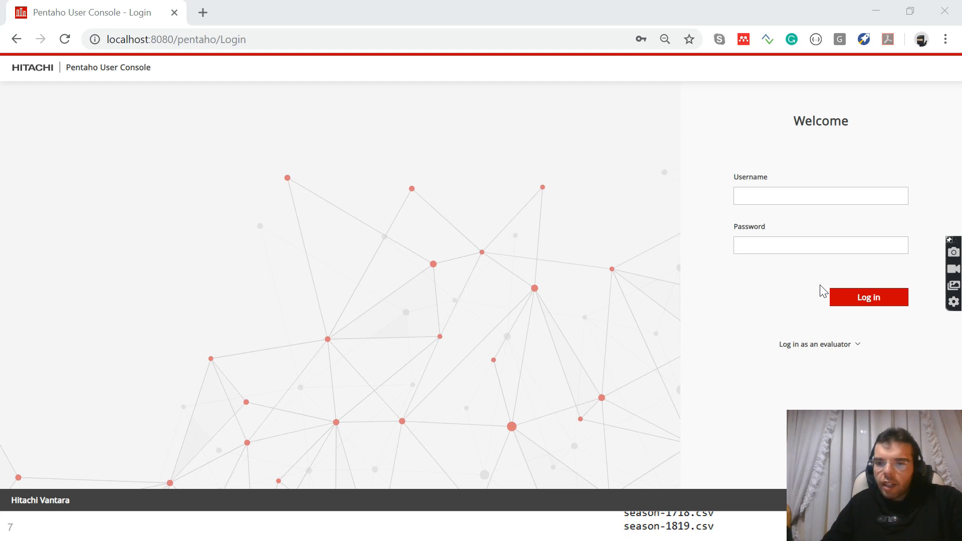
pyautogui.click(850, 345)
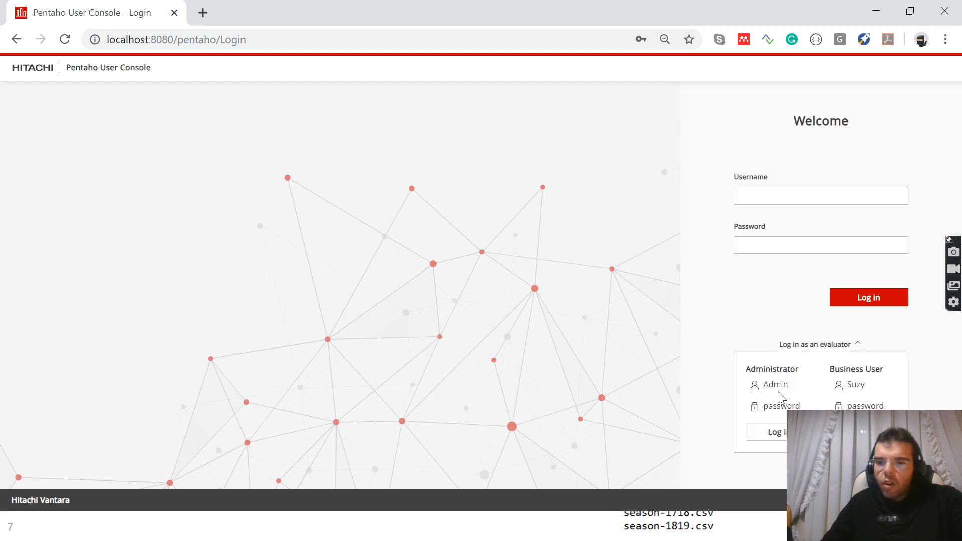
pyautogui.click(771, 431)
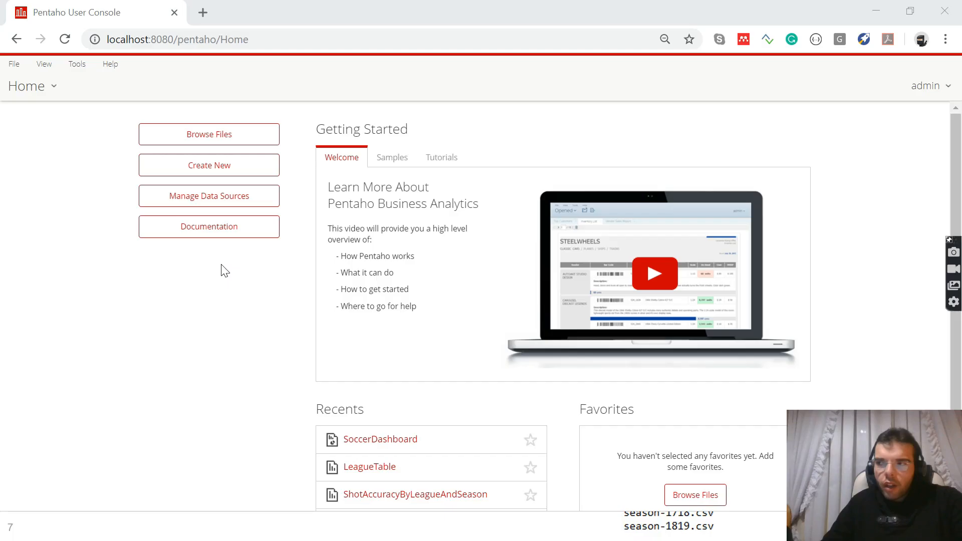
# - Review the MySQL connection settings of the Soccer Data JDBC data source and test the connection
pyautogui.click(227, 200)
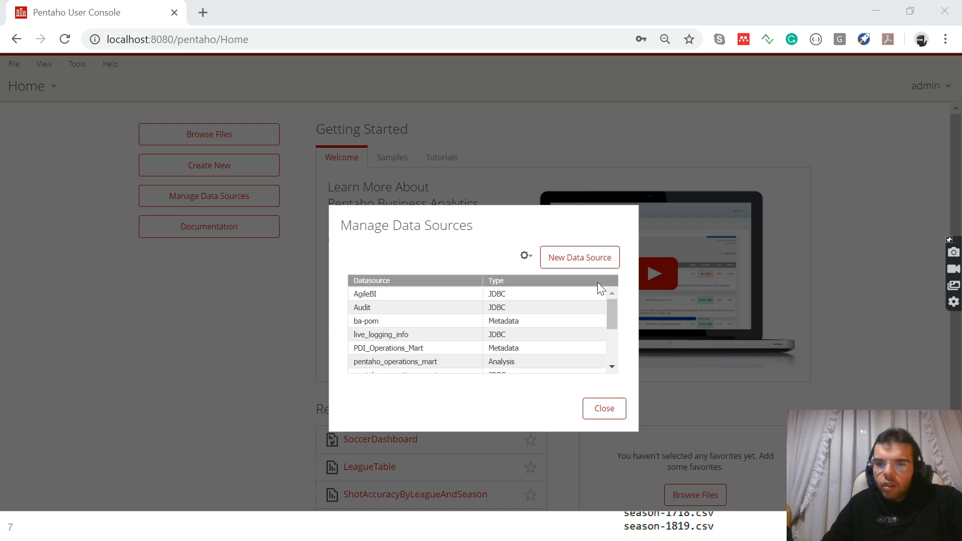
pyautogui.scroll(-3, 554, 303)
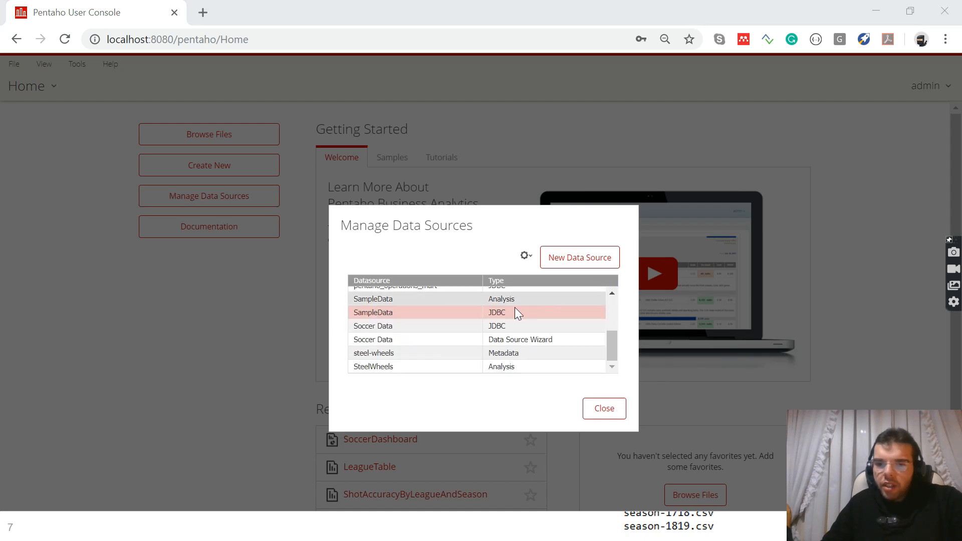
pyautogui.click(406, 328)
pyautogui.click(528, 268)
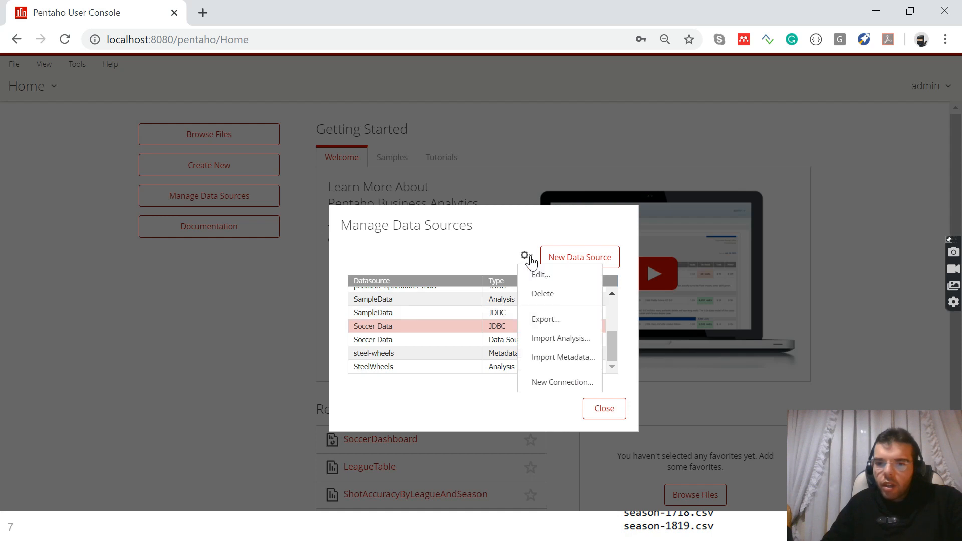
pyautogui.click(535, 273)
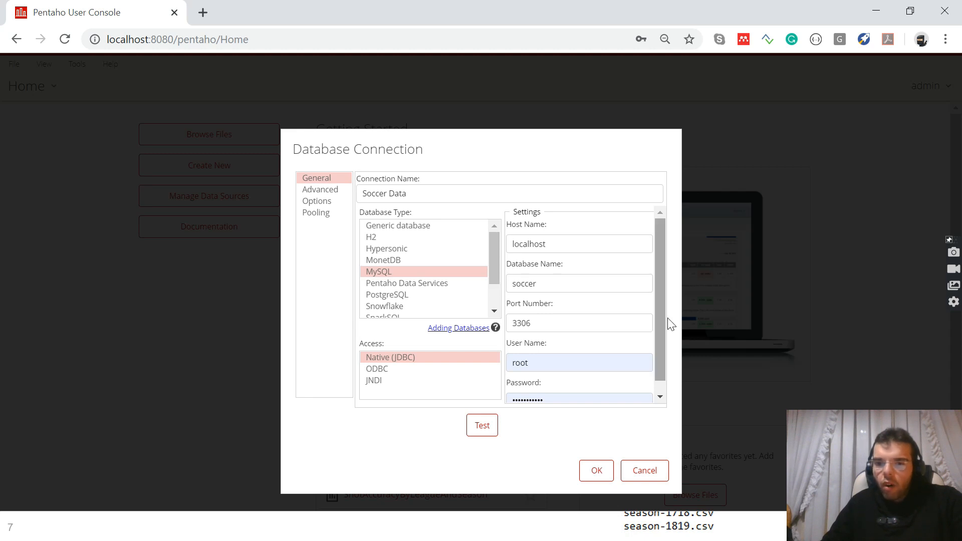
pyautogui.scroll(-1, 660, 358)
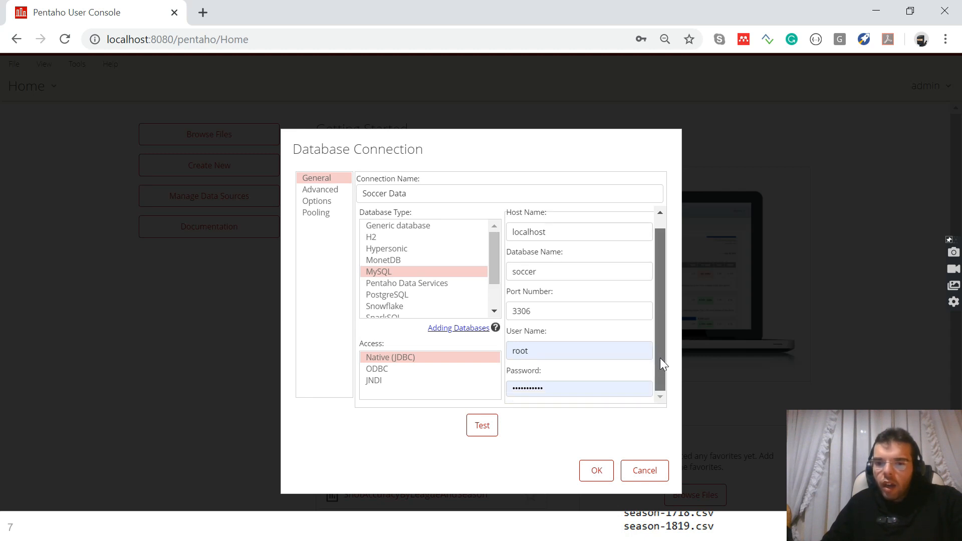
pyautogui.click(482, 426)
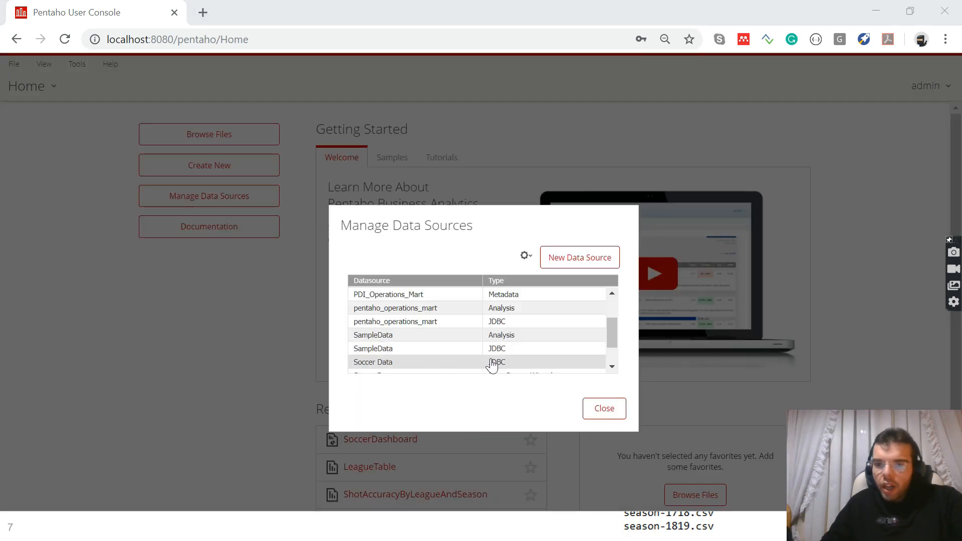
# - Start a new Soccer Data source from Database Table(s), using the Soccer Data connection for Reporting and Analysis
pyautogui.click(573, 264)
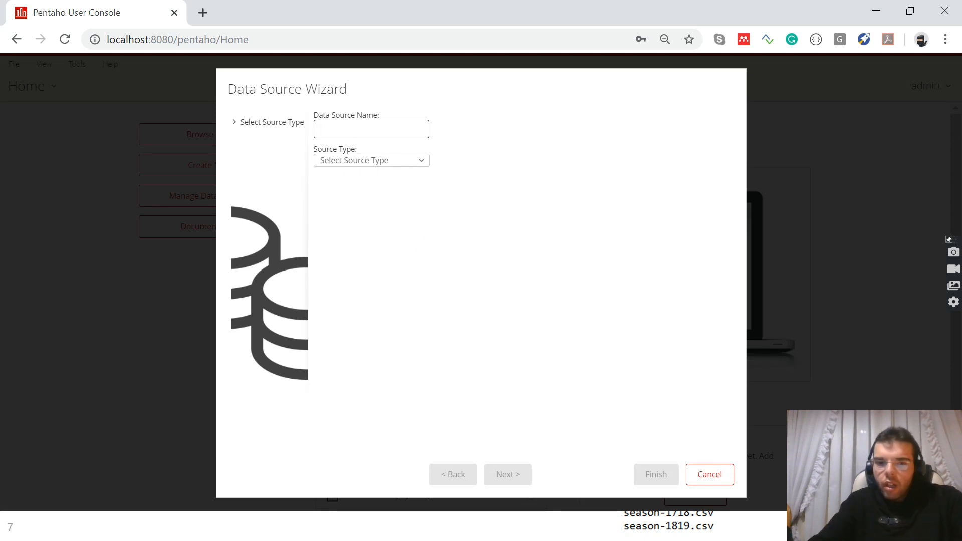
pyautogui.write('Soccer Data')
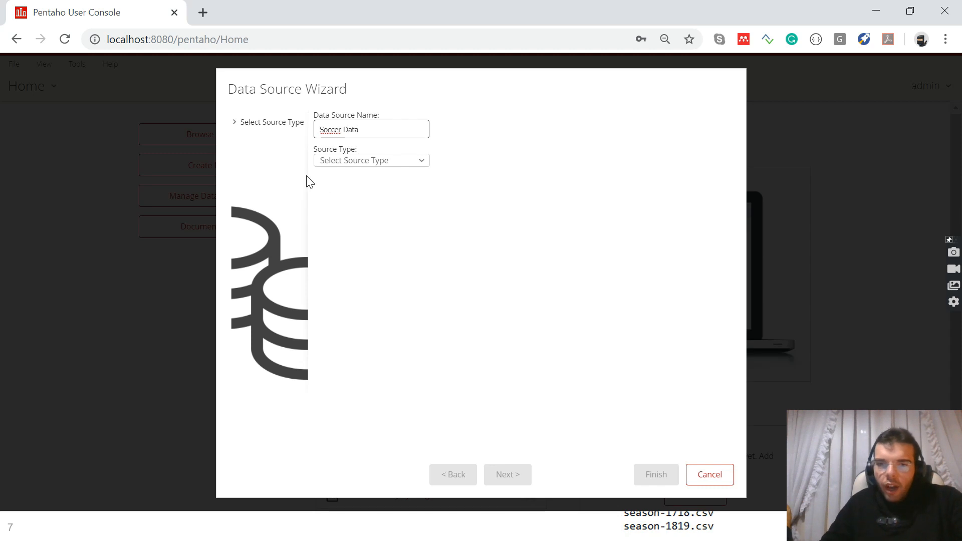
pyautogui.click(342, 164)
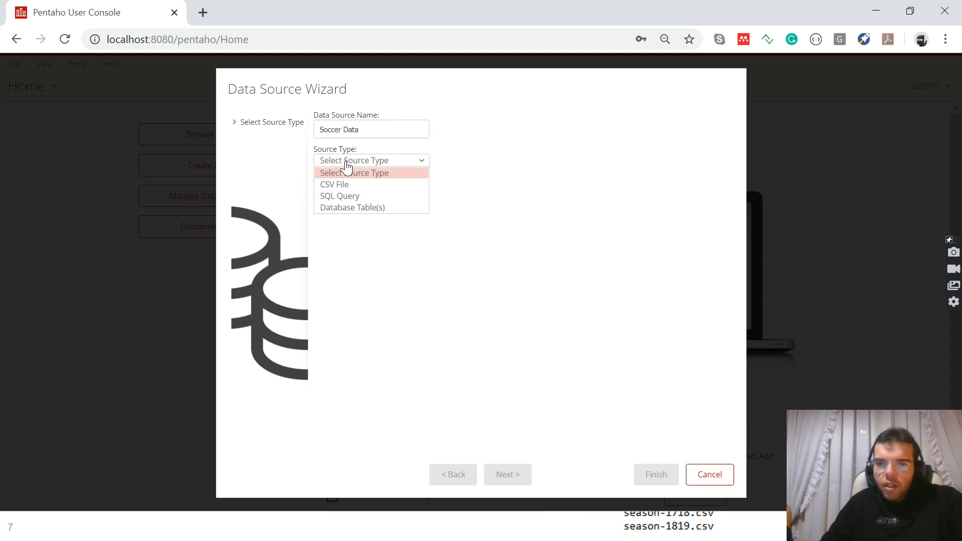
pyautogui.click(350, 208)
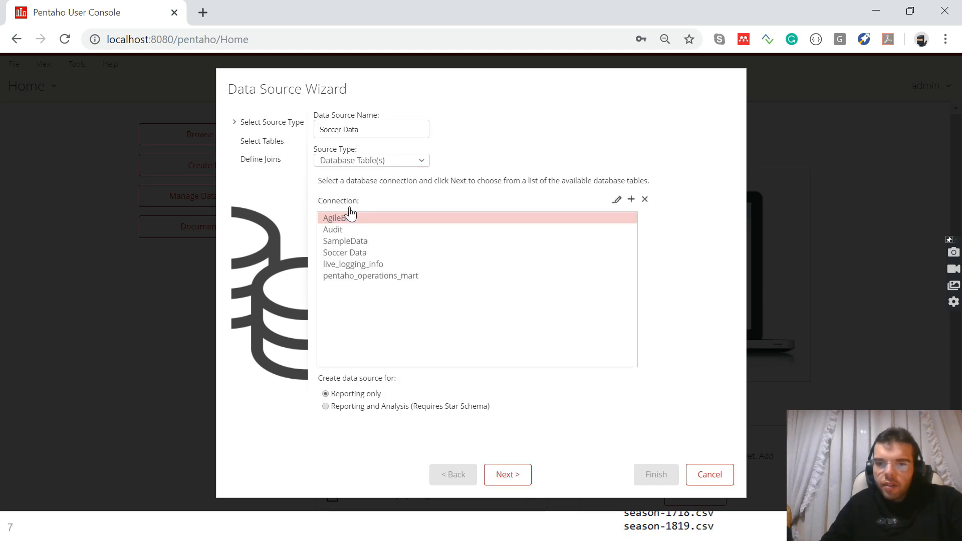
pyautogui.click(345, 254)
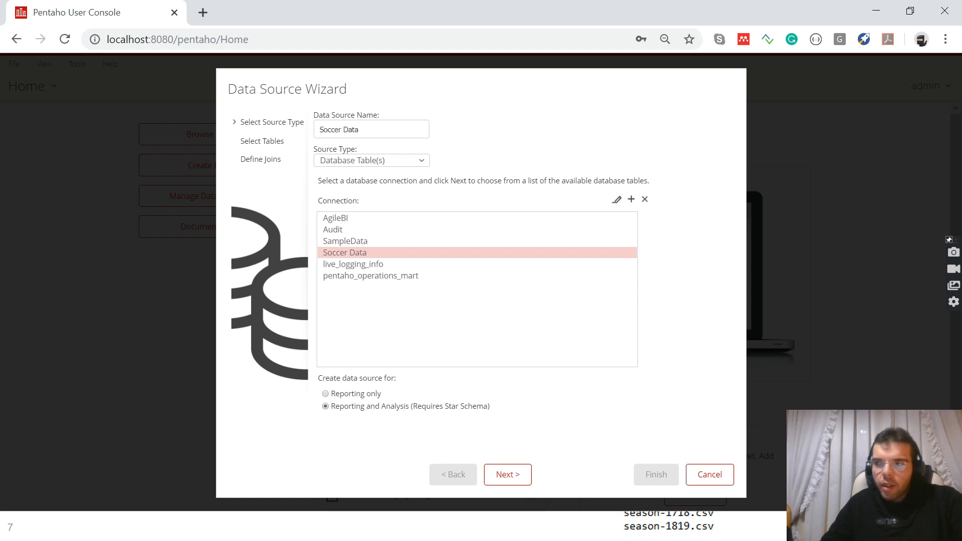
pyautogui.click(508, 475)
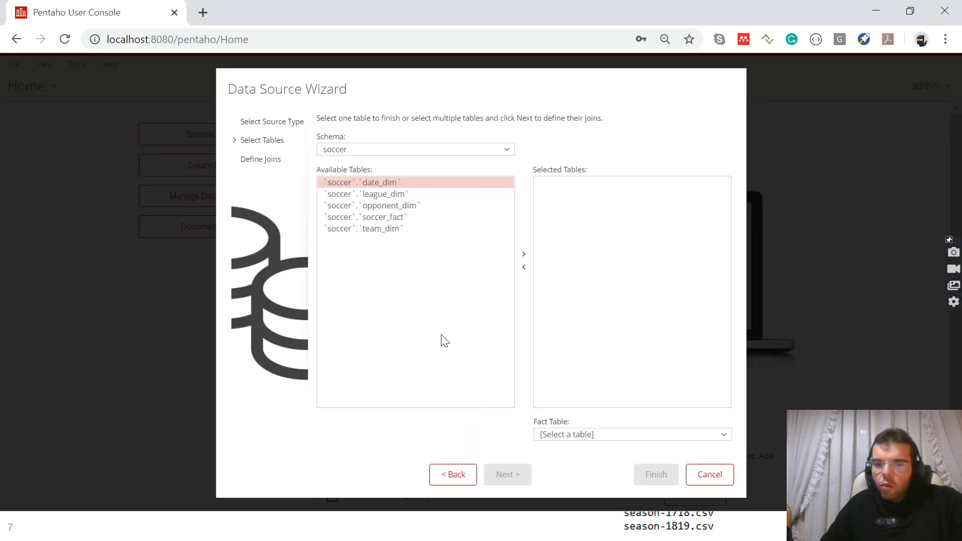
# - Add all five soccer schema tables to the data source and set soccer_fact as the fact table
pyautogui.keyDown('shift'); pyautogui.click(386, 229); pyautogui.keyUp('shift')
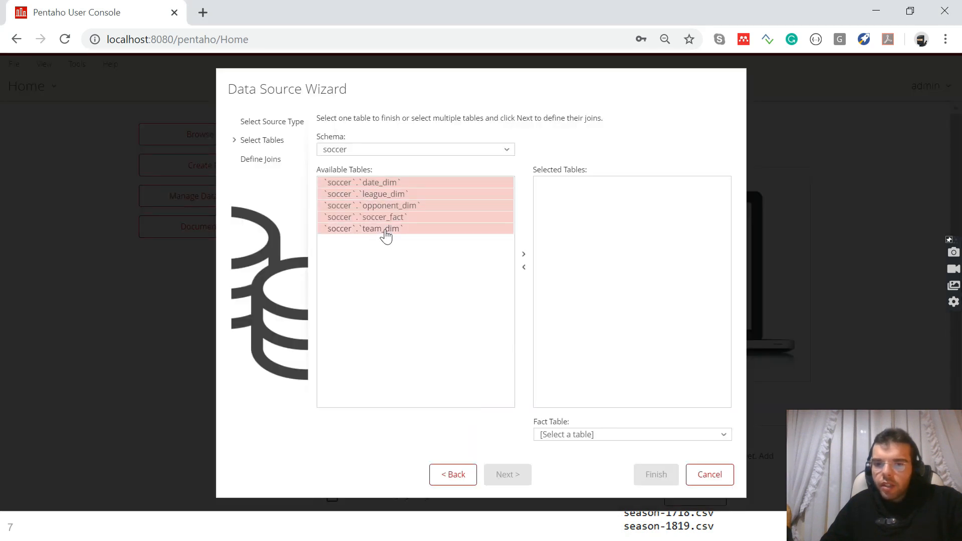
pyautogui.click(524, 255)
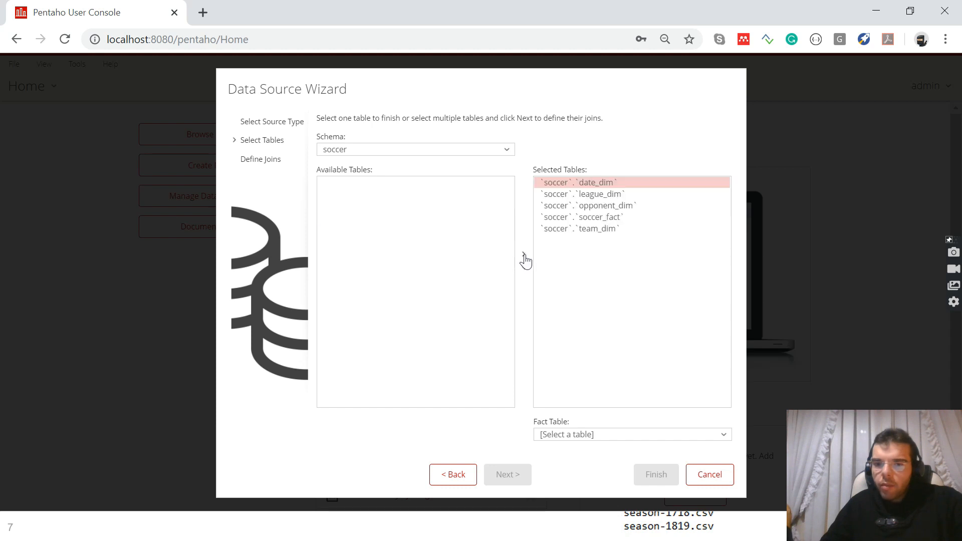
pyautogui.click(601, 435)
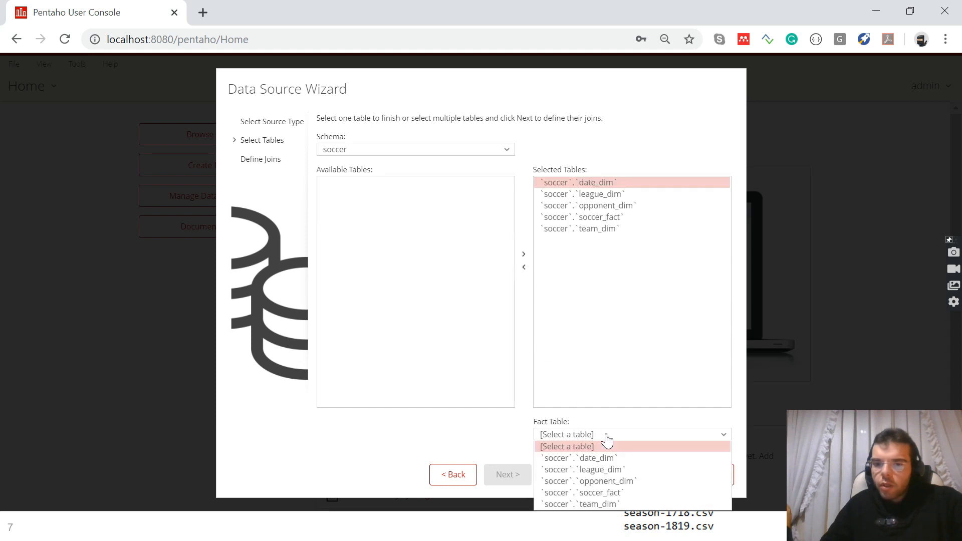
pyautogui.click(596, 493)
pyautogui.click(508, 475)
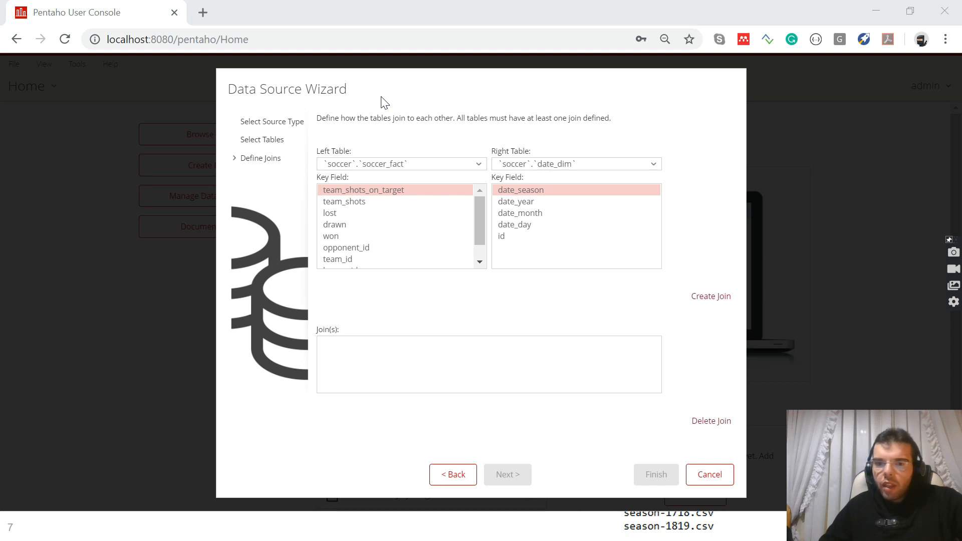
# - Create a join from soccer_fact's date_id to date_dim's id
pyautogui.scroll(-1, 353, 244)
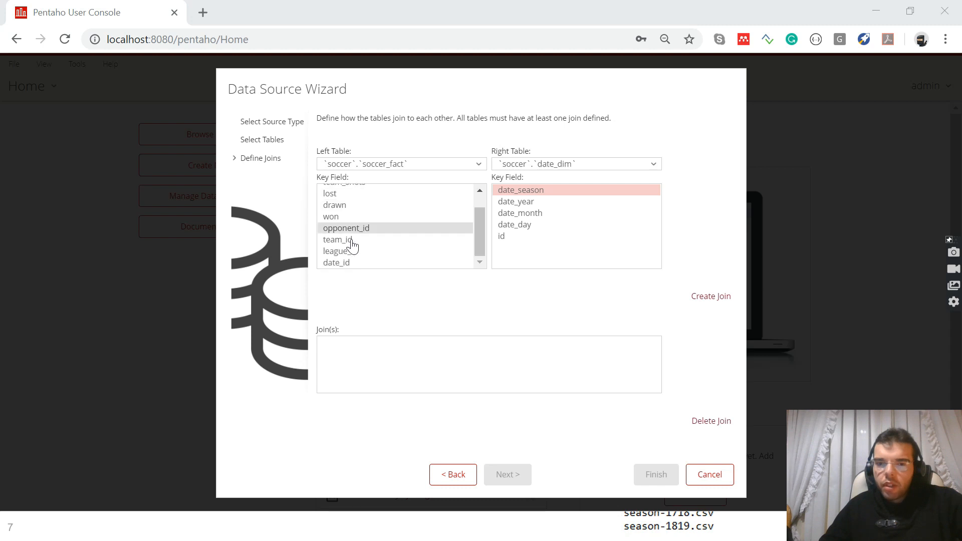
pyautogui.click(337, 264)
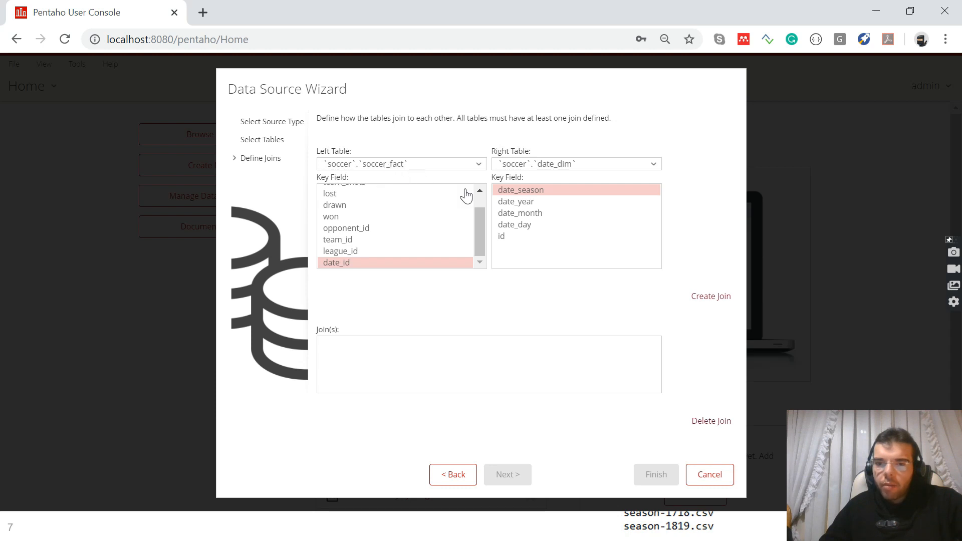
pyautogui.click(504, 237)
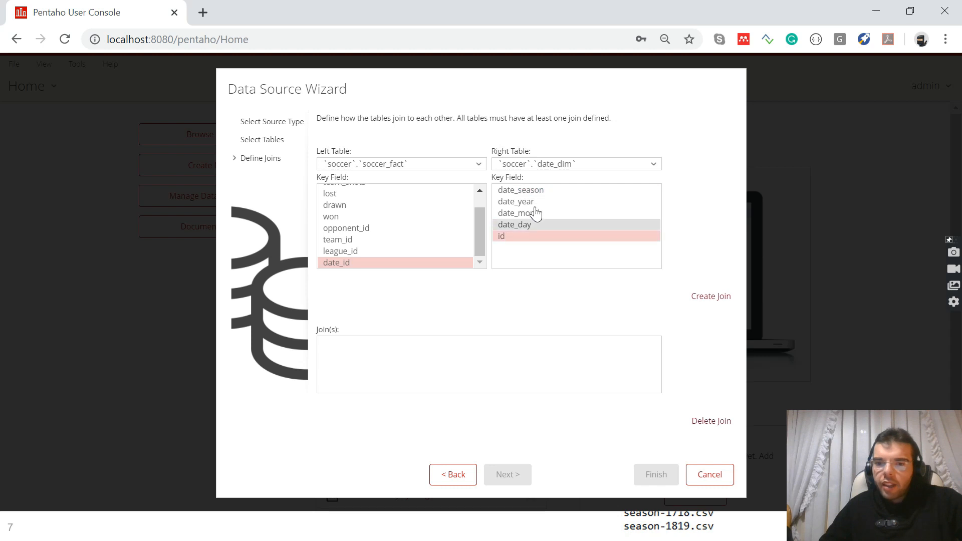
pyautogui.click(717, 299)
# - Create a join from soccer_fact's league_id to league_dim's id
pyautogui.click(340, 251)
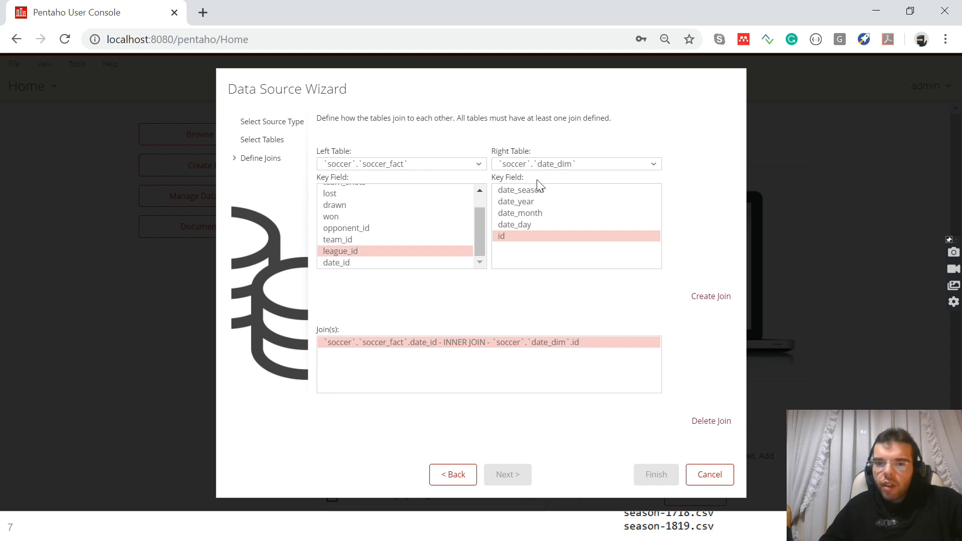
pyautogui.click(537, 165)
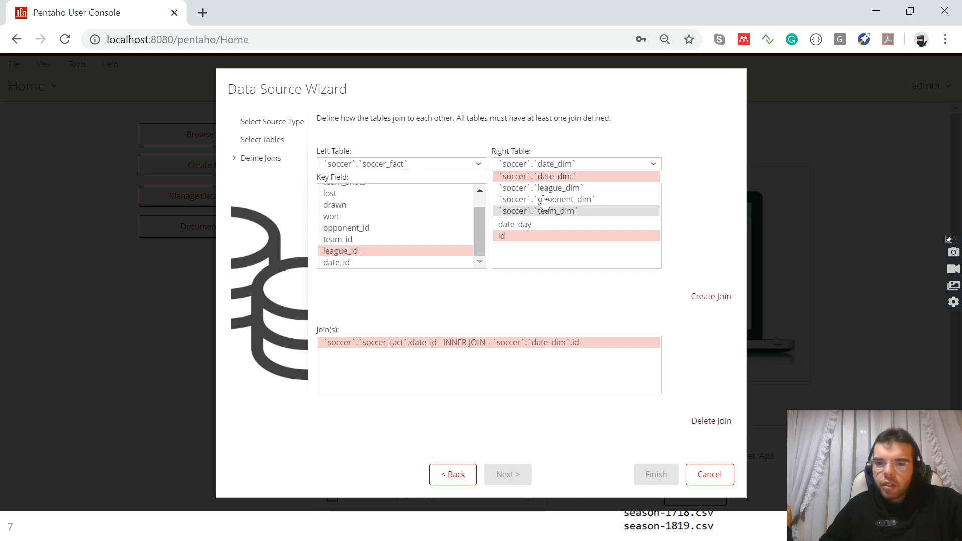
pyautogui.click(541, 188)
pyautogui.click(507, 213)
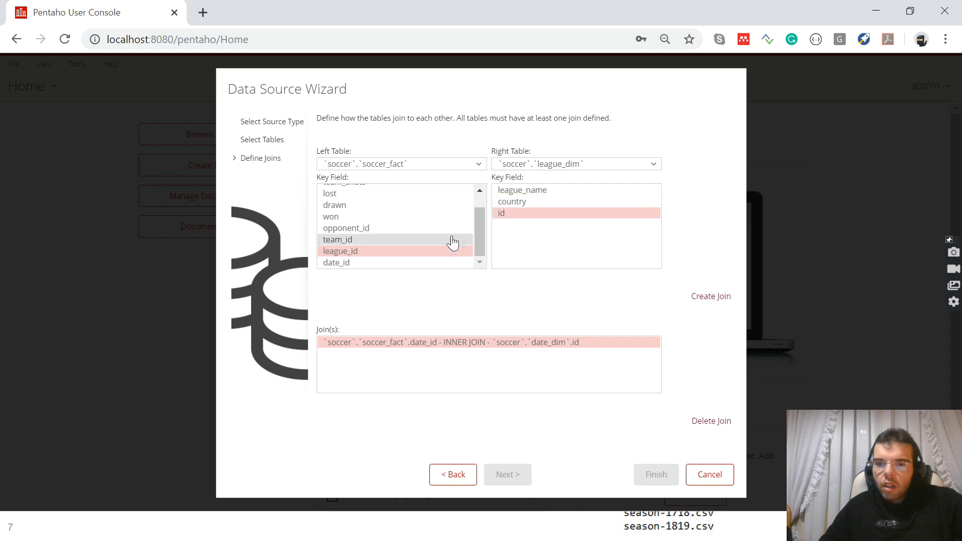
pyautogui.click(711, 296)
# - Create a join from soccer_fact's team_id to team_dim's id
pyautogui.click(356, 240)
pyautogui.click(521, 165)
pyautogui.click(540, 209)
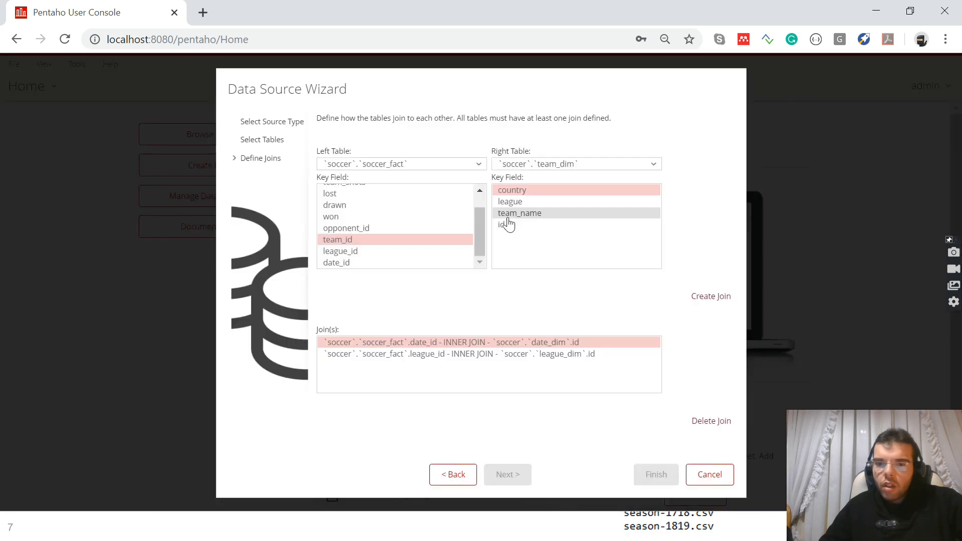
pyautogui.click(507, 224)
pyautogui.click(711, 296)
# - Create a join from soccer_fact's opponent_id to opponent_dim's id and finish creating the data source
pyautogui.click(345, 228)
pyautogui.click(526, 163)
pyautogui.click(541, 211)
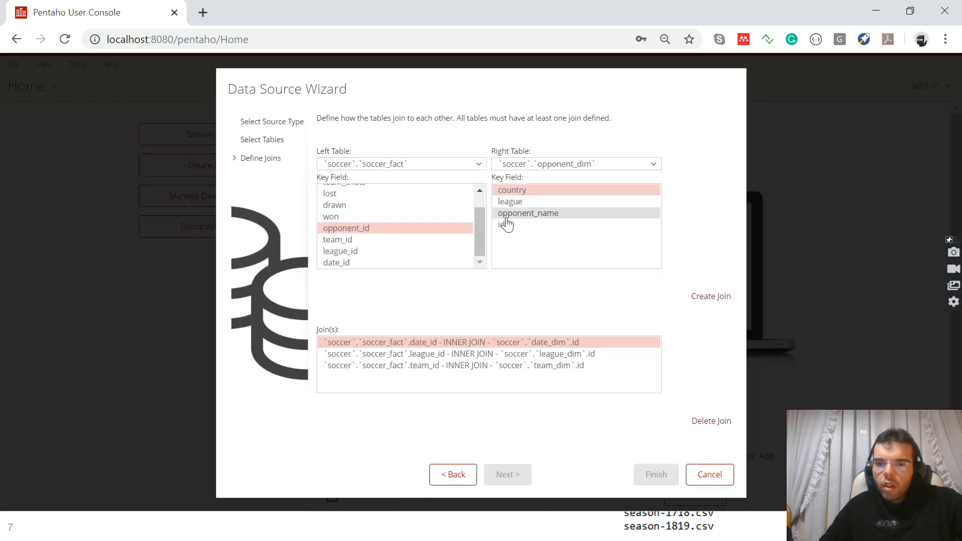
pyautogui.click(506, 224)
pyautogui.click(710, 296)
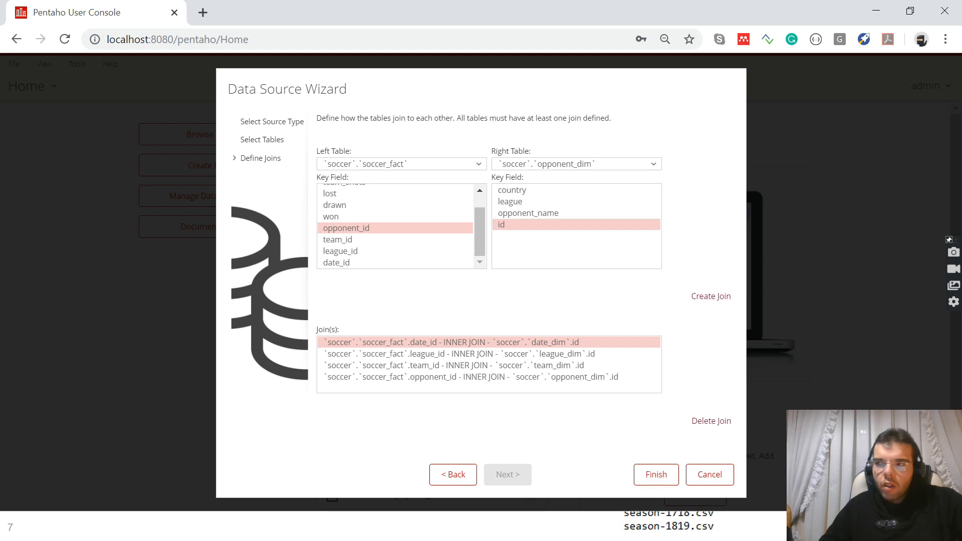
pyautogui.click(653, 475)
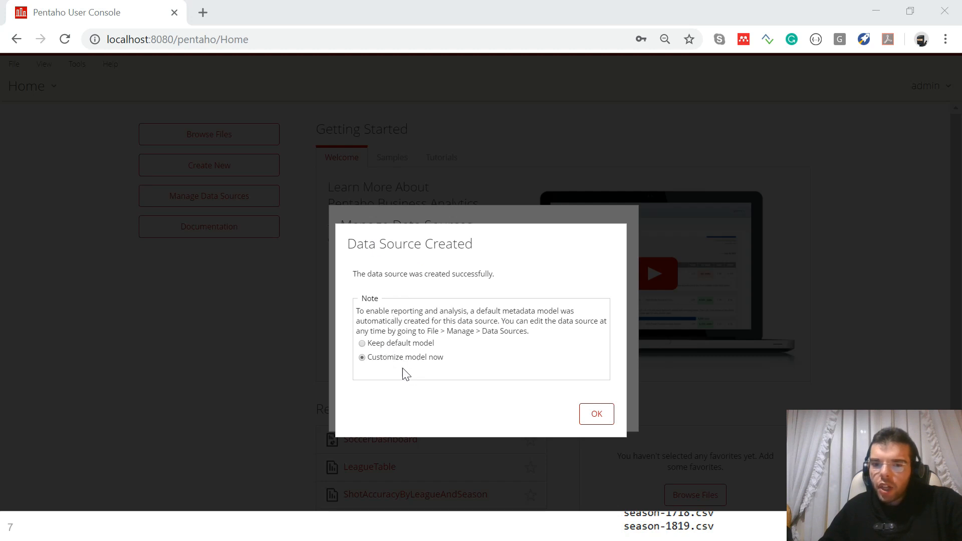
# - Choose to customize the model now and examine the measures, including the default aggregation options for Team shots
pyautogui.click(595, 416)
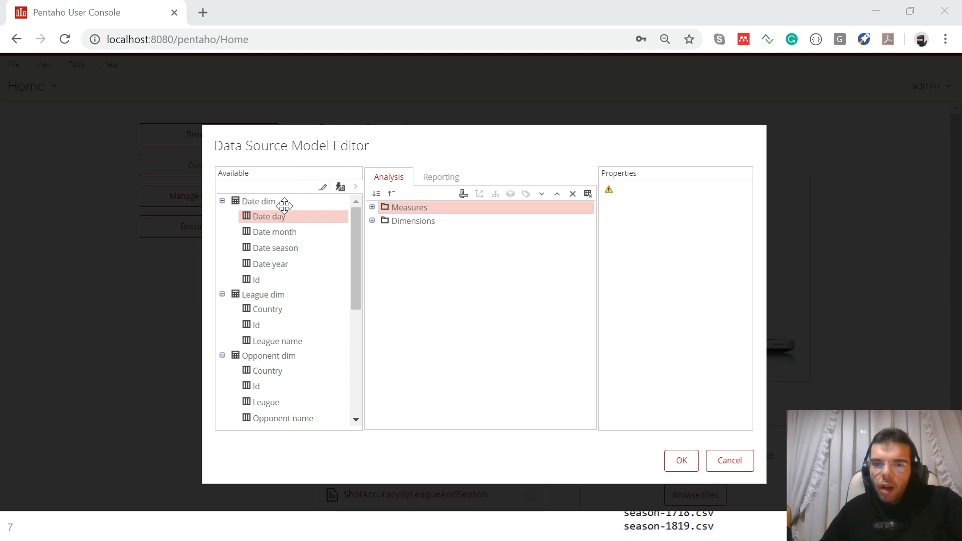
pyautogui.moveTo(263, 216); pyautogui.dragTo(292, 217)
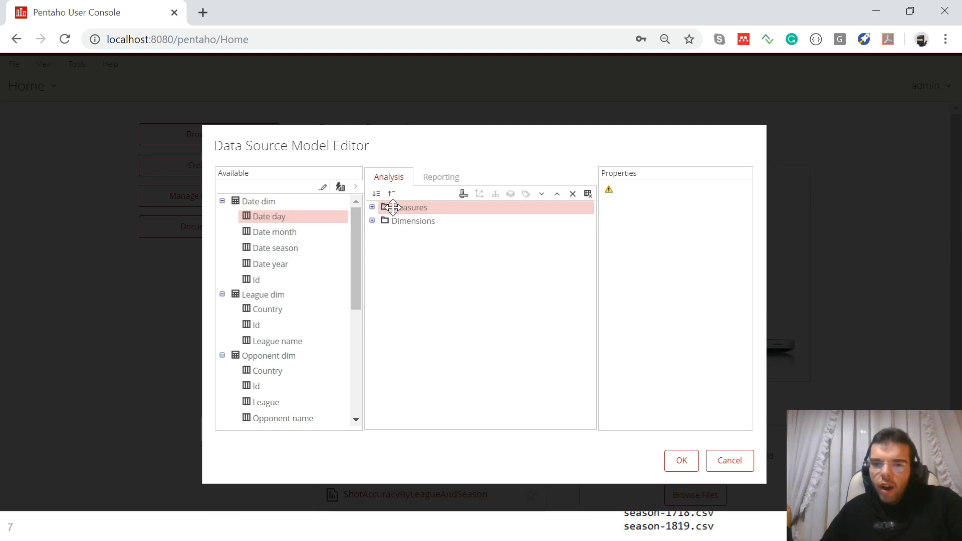
pyautogui.click(371, 206)
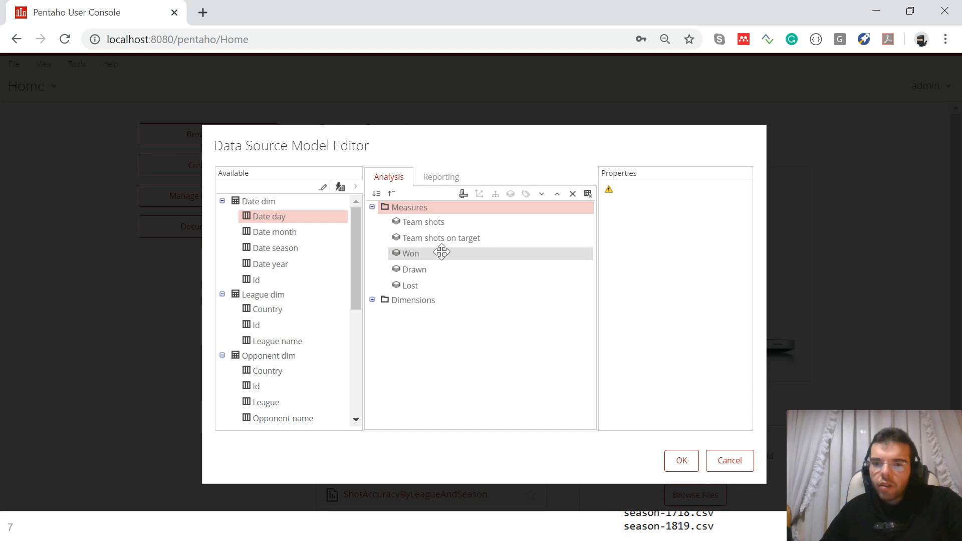
pyautogui.click(427, 221)
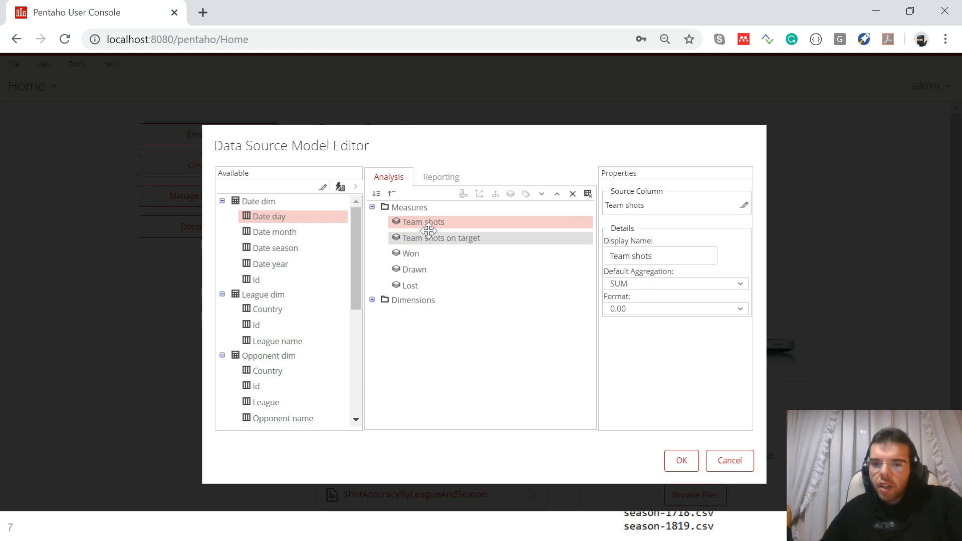
pyautogui.click(637, 285)
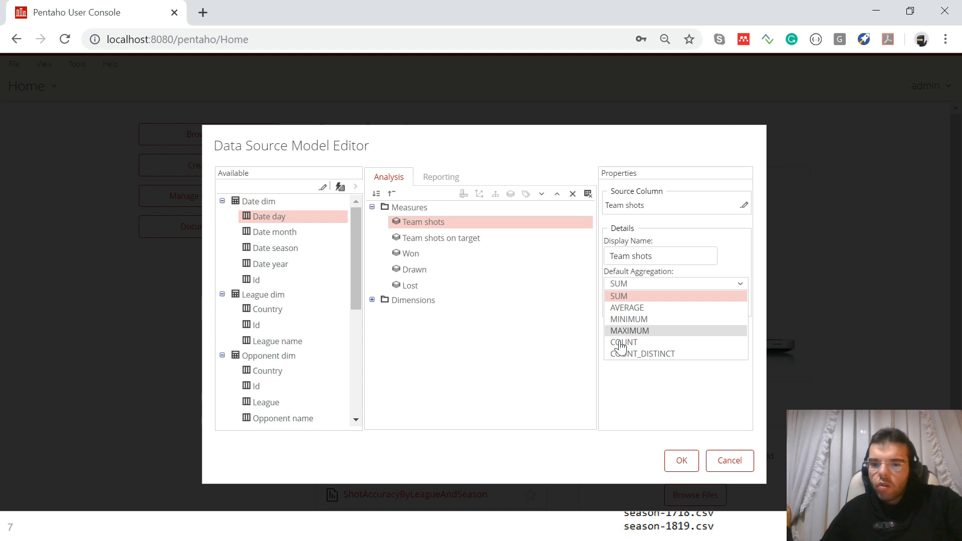
pyautogui.click(639, 402)
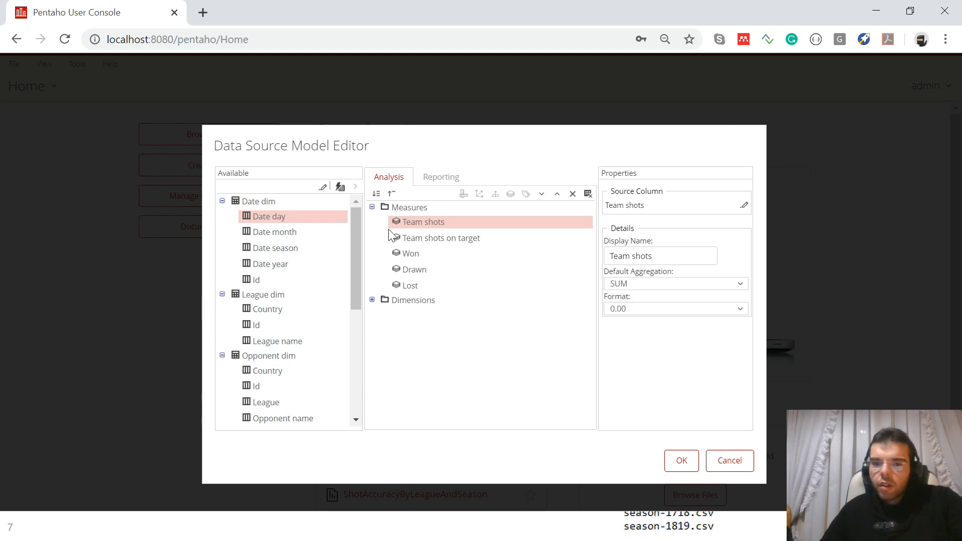
# - Collapse the measures and expand the model's dimensions to examine the Time dimension and its hierarchy
pyautogui.click(372, 207)
pyautogui.click(372, 221)
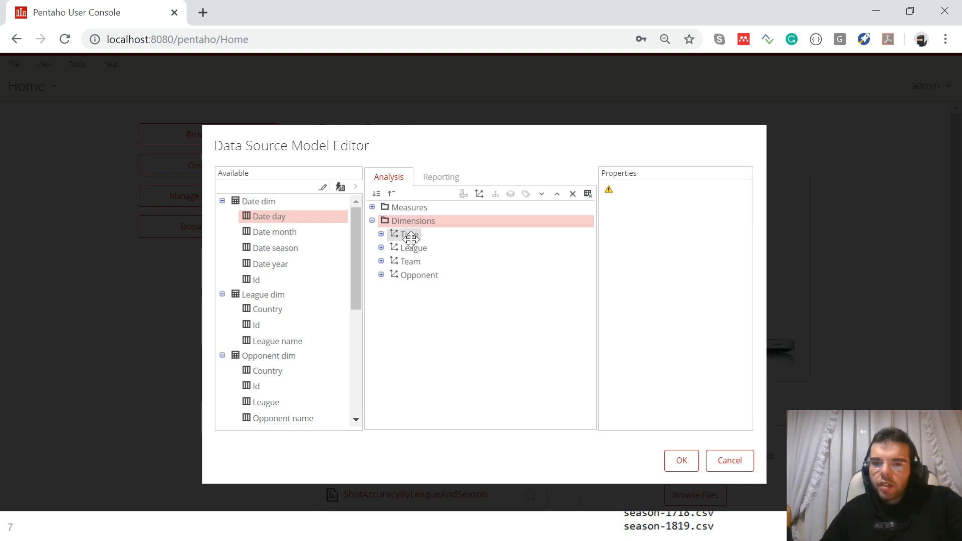
pyautogui.click(381, 234)
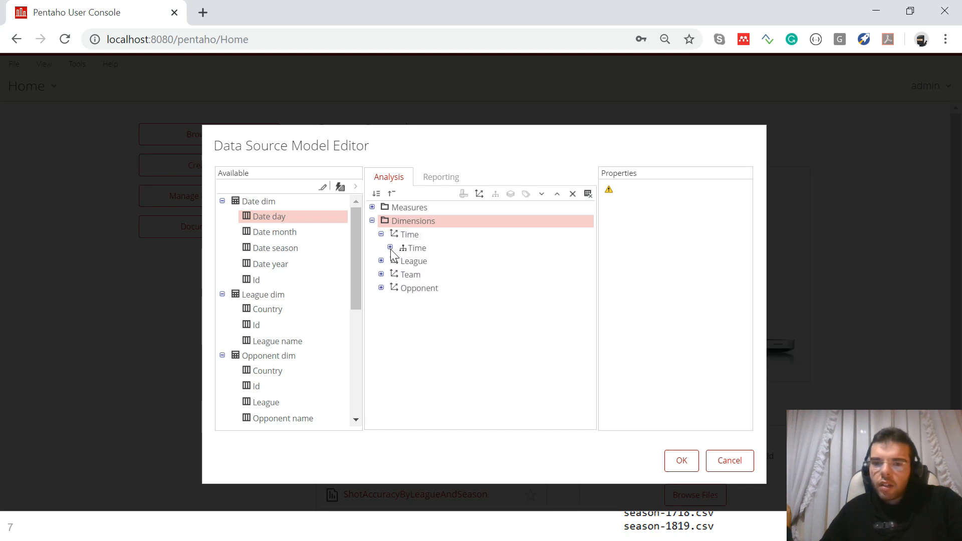
pyautogui.click(390, 247)
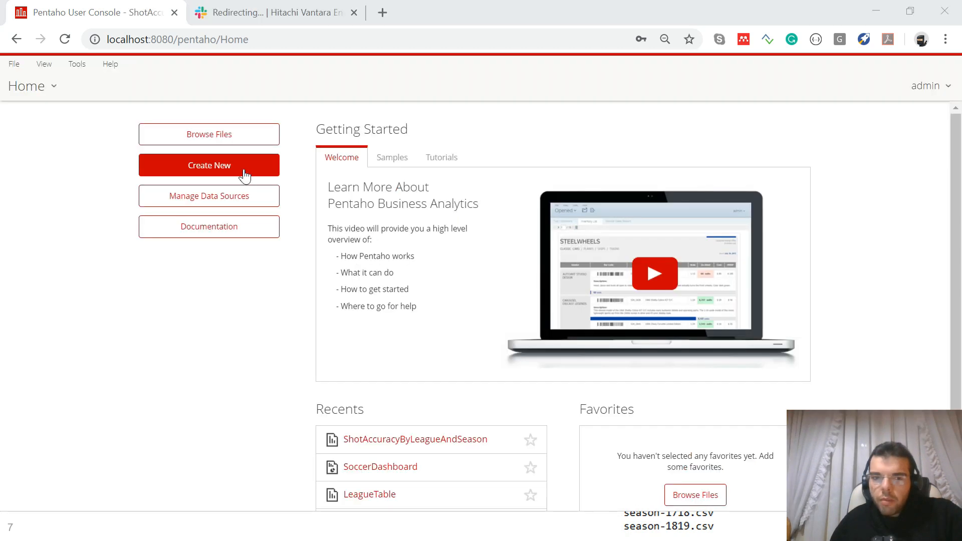
# - Create a new Analysis Report based on the Soccer Data: Soccer Data source
pyautogui.click(245, 174)
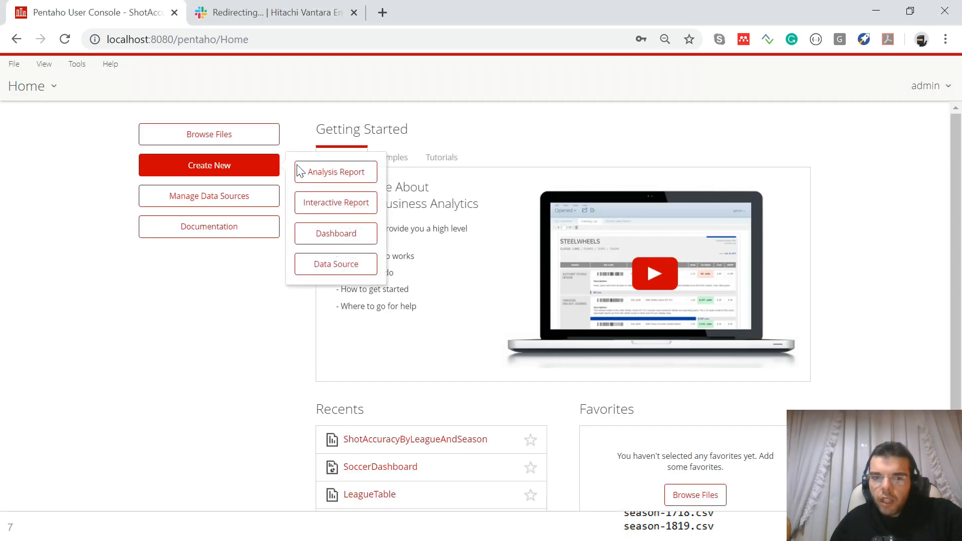
pyautogui.click(350, 177)
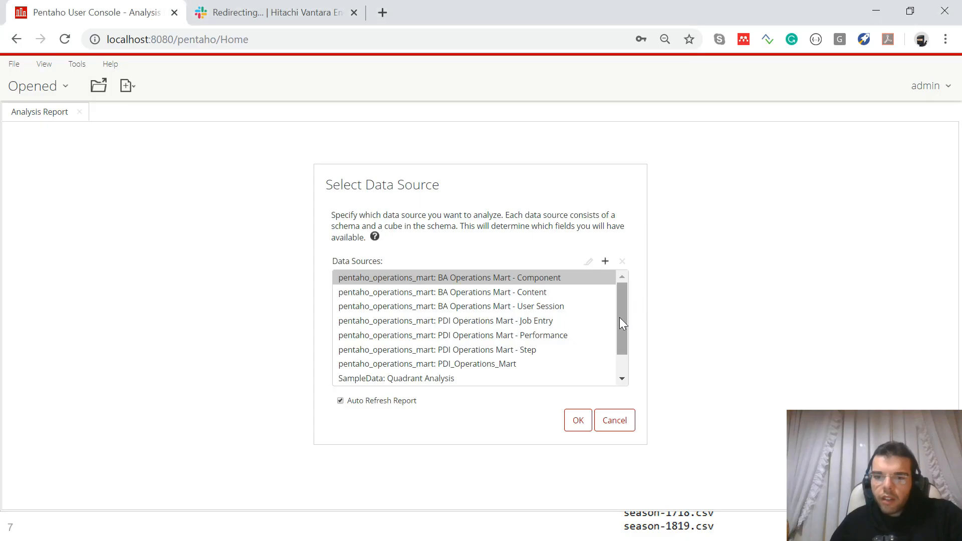
pyautogui.scroll(-1, 622, 315)
pyautogui.click(606, 347)
pyautogui.click(398, 363)
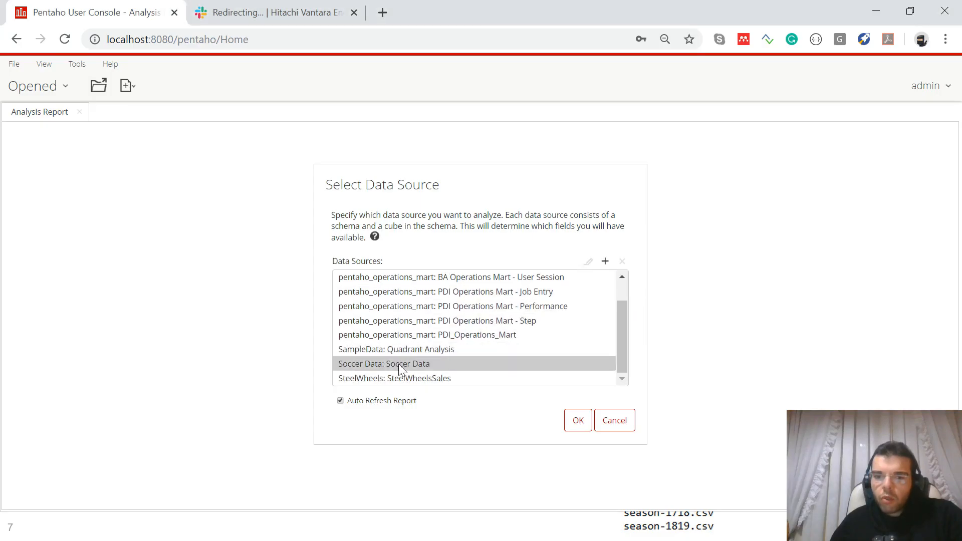
pyautogui.click(370, 365)
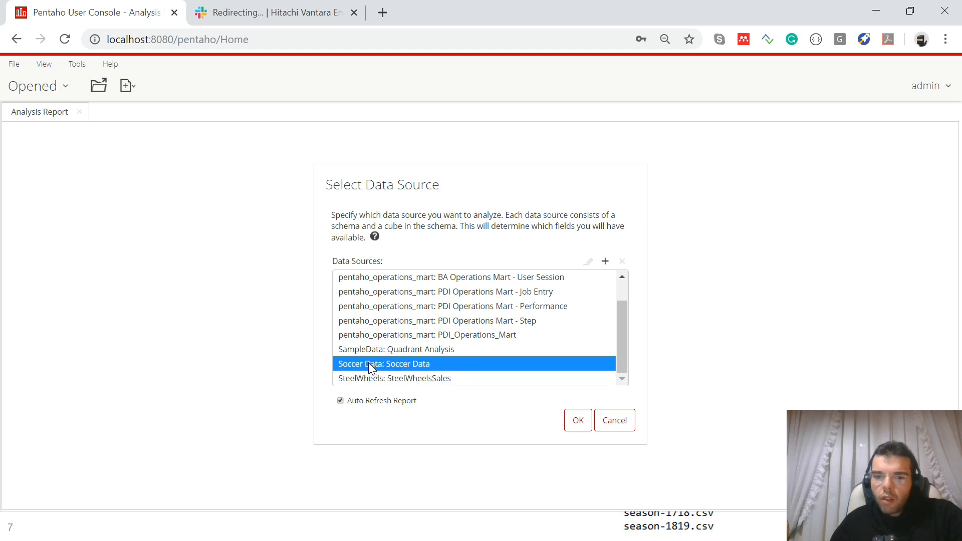
pyautogui.click(575, 423)
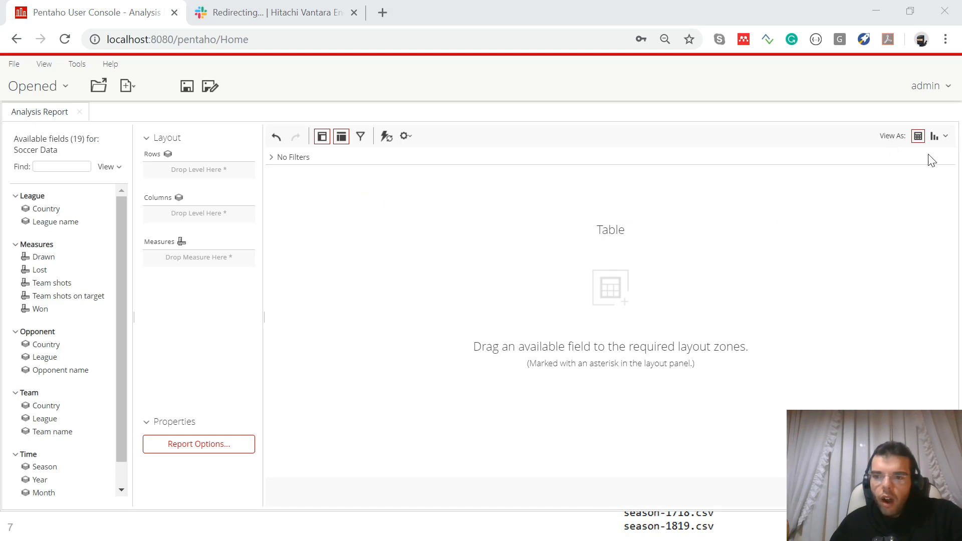
# - Switch the report to a Line chart with Season on the x-axis and League name as the series
pyautogui.click(945, 136)
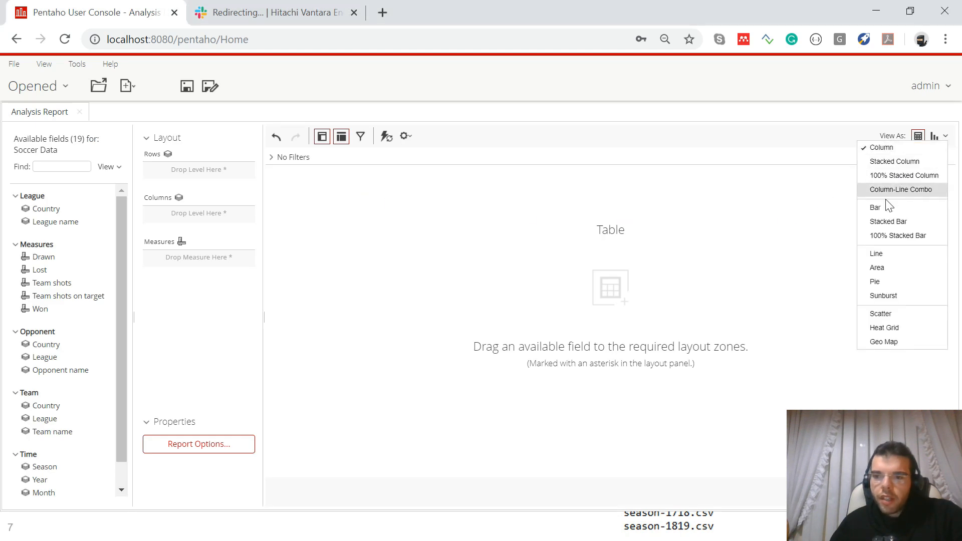
pyautogui.click(876, 253)
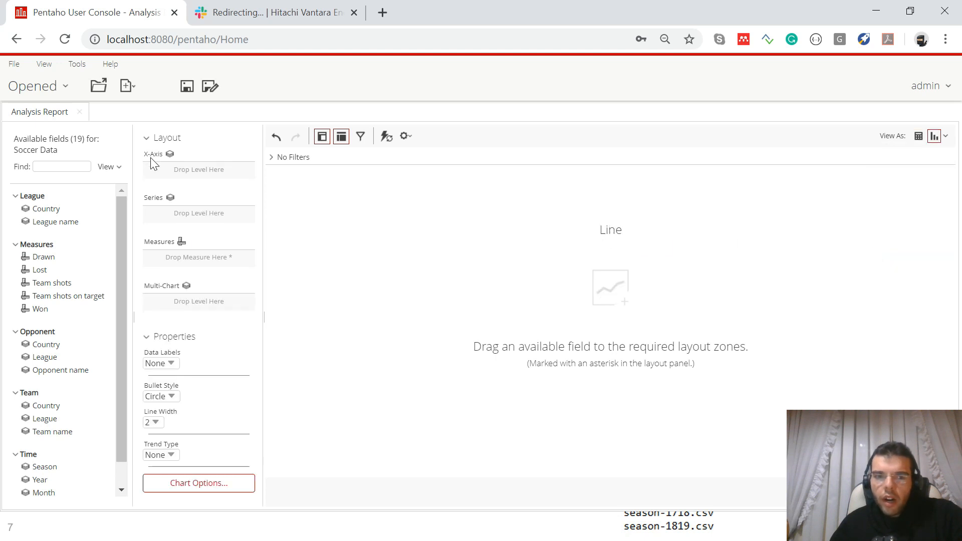
pyautogui.scroll(-1, 97, 250)
pyautogui.moveTo(36, 441); pyautogui.dragTo(181, 169)
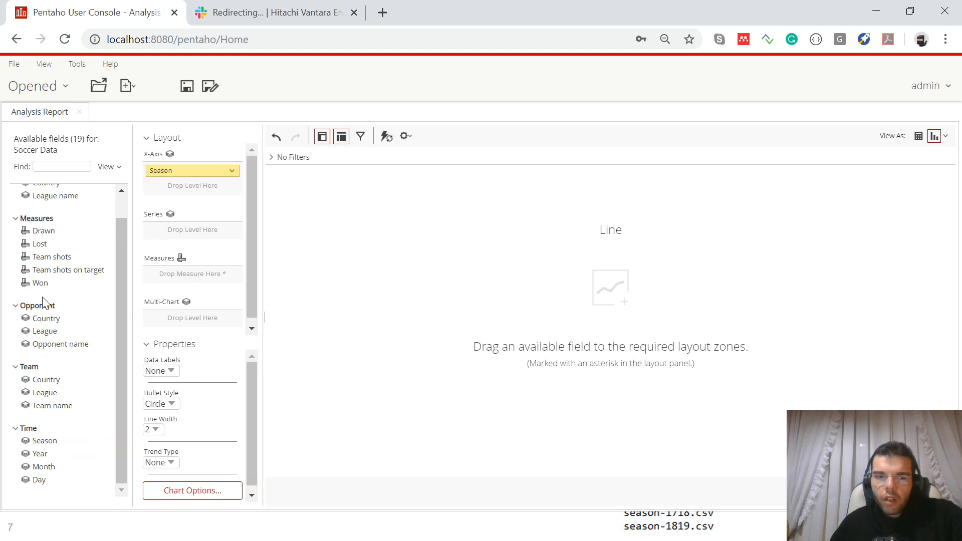
pyautogui.scroll(1, 48, 291)
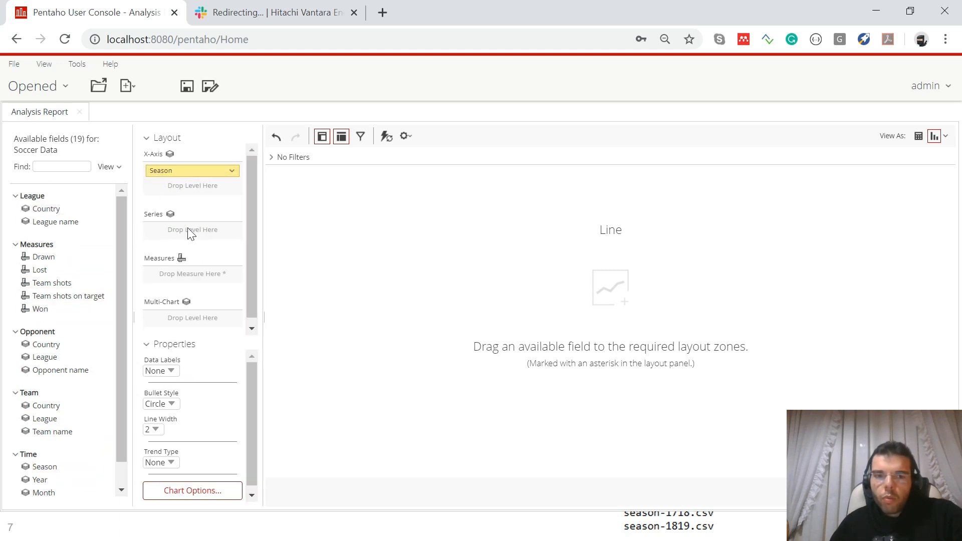
pyautogui.moveTo(63, 222); pyautogui.dragTo(155, 231)
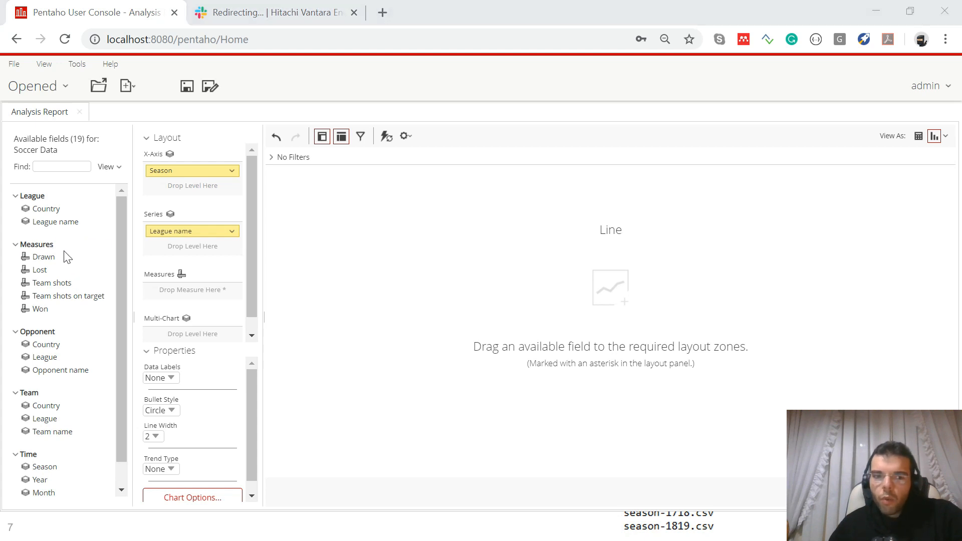
# - Start a calculated measure from Team shots on target, named "Shot Accuracy.", with Percentage (%) format and 0 decimal places
pyautogui.click(105, 296)
pyautogui.rightClick(128, 296)
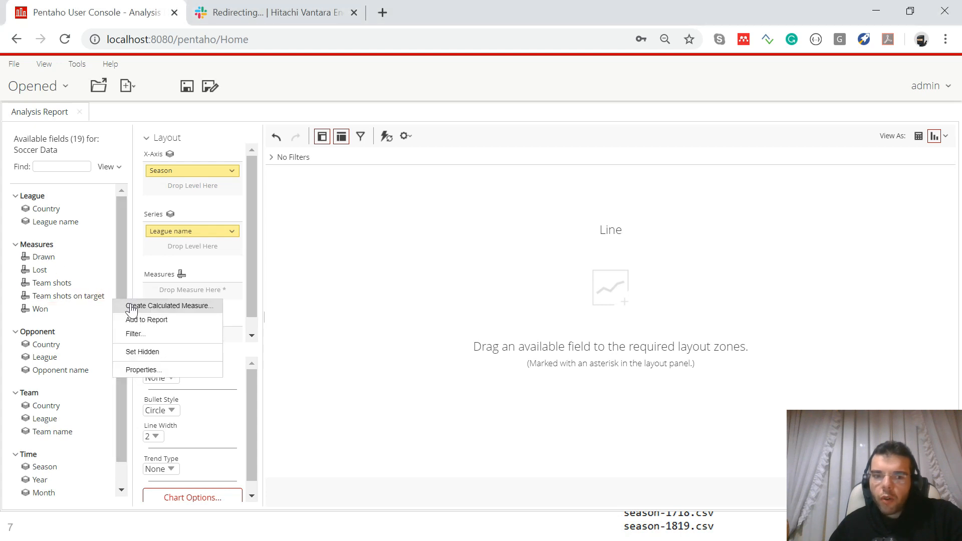
pyautogui.click(179, 307)
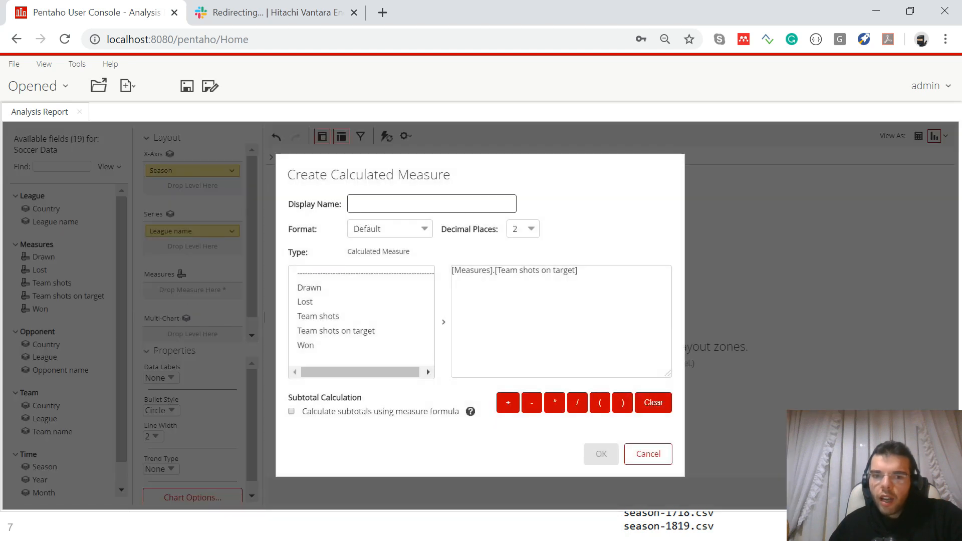
pyautogui.click(401, 204)
pyautogui.click(587, 185)
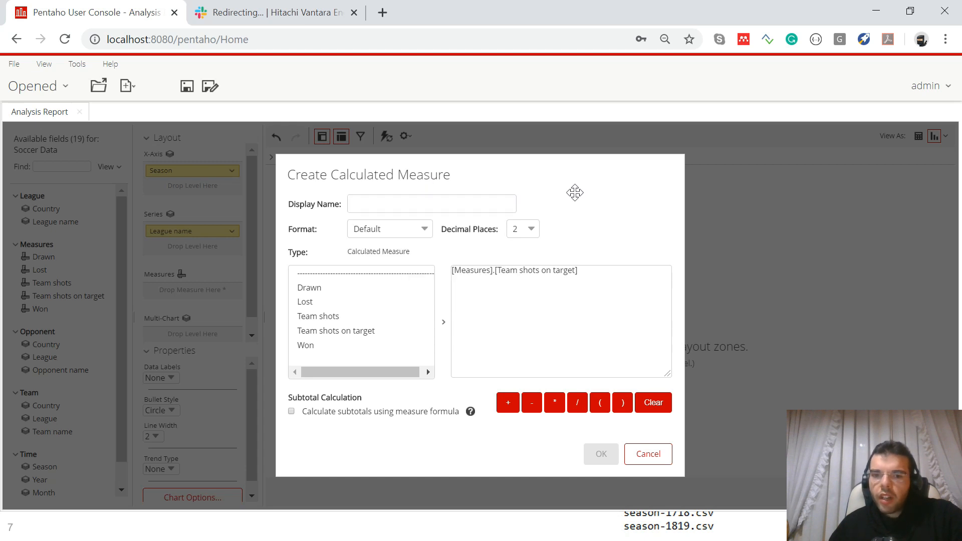
pyautogui.click(417, 204)
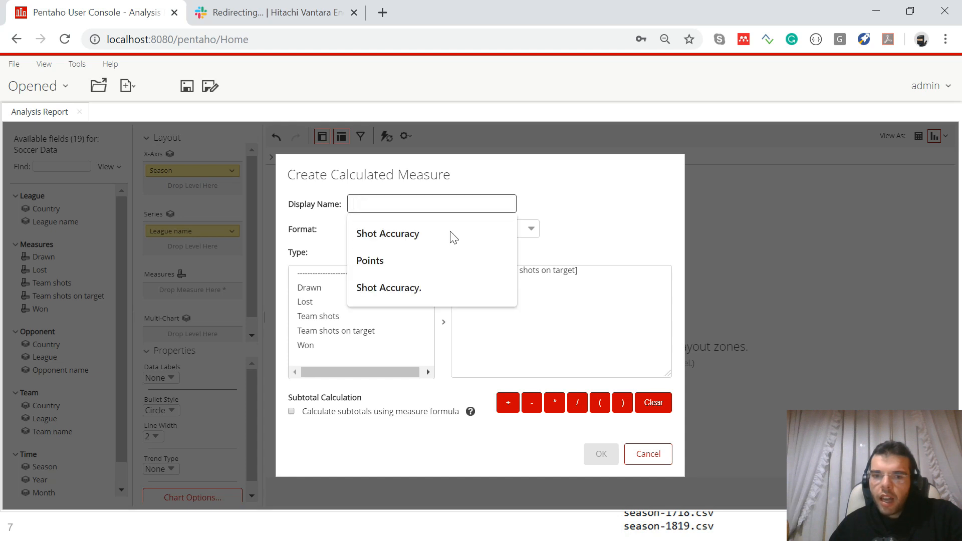
pyautogui.click(416, 286)
pyautogui.click(424, 230)
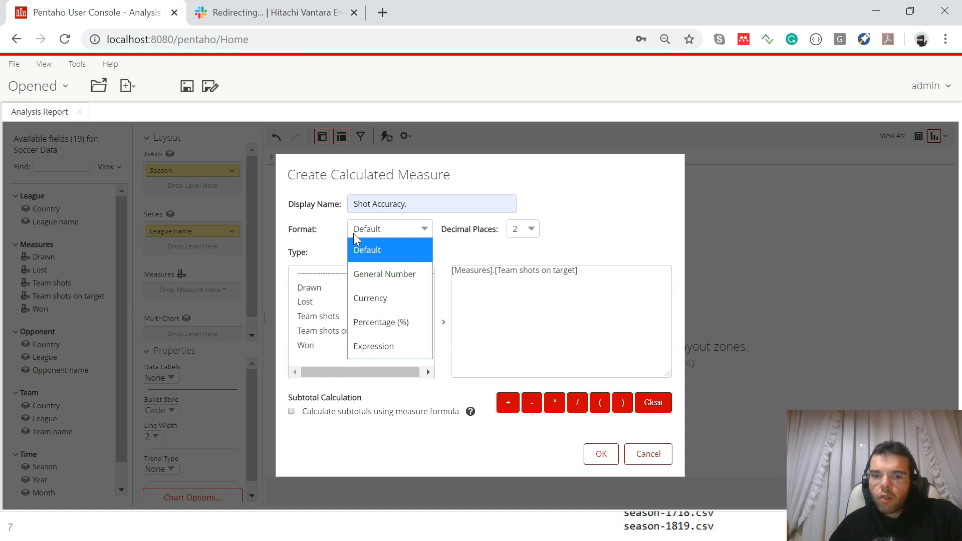
pyautogui.click(366, 321)
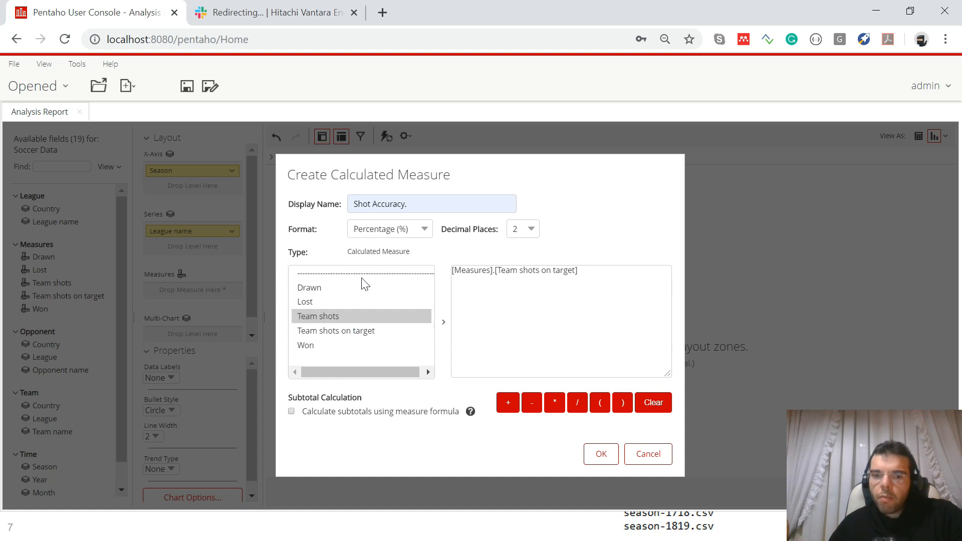
pyautogui.click(530, 230)
pyautogui.click(512, 248)
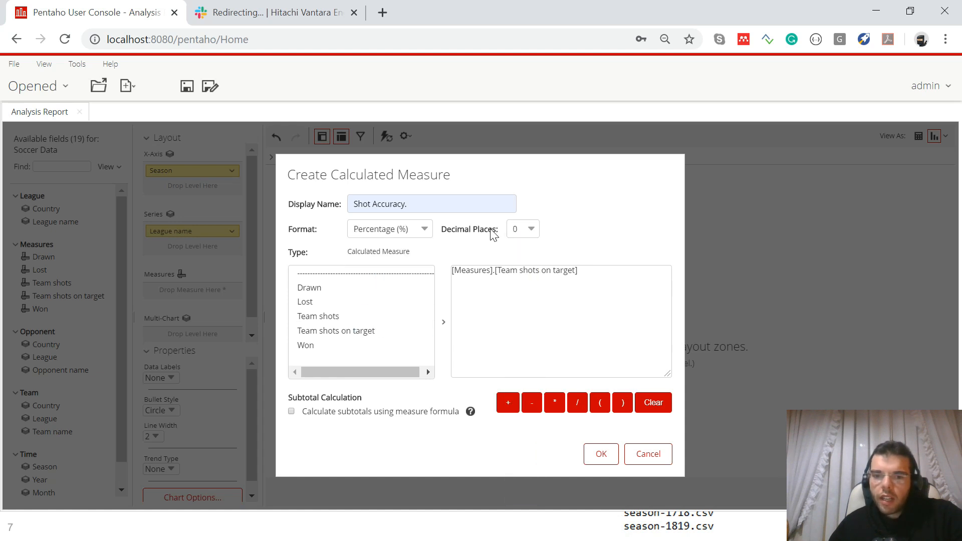
# - Complete the formula as [Measures].[Team shots on target]/[Measures].[Team shots] and add the calculated measure to the chart's measures
pyautogui.click(581, 270)
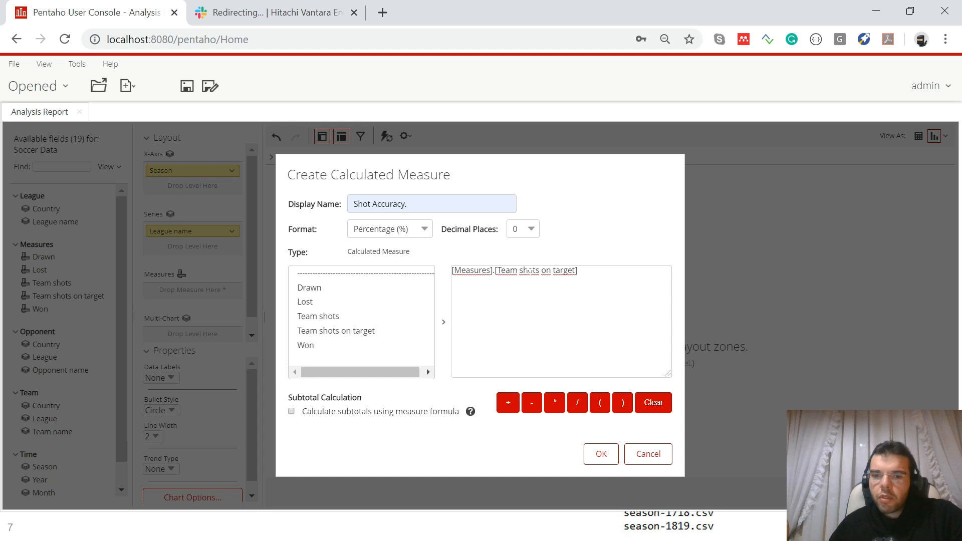
pyautogui.click(576, 404)
pyautogui.click(342, 315)
pyautogui.click(442, 322)
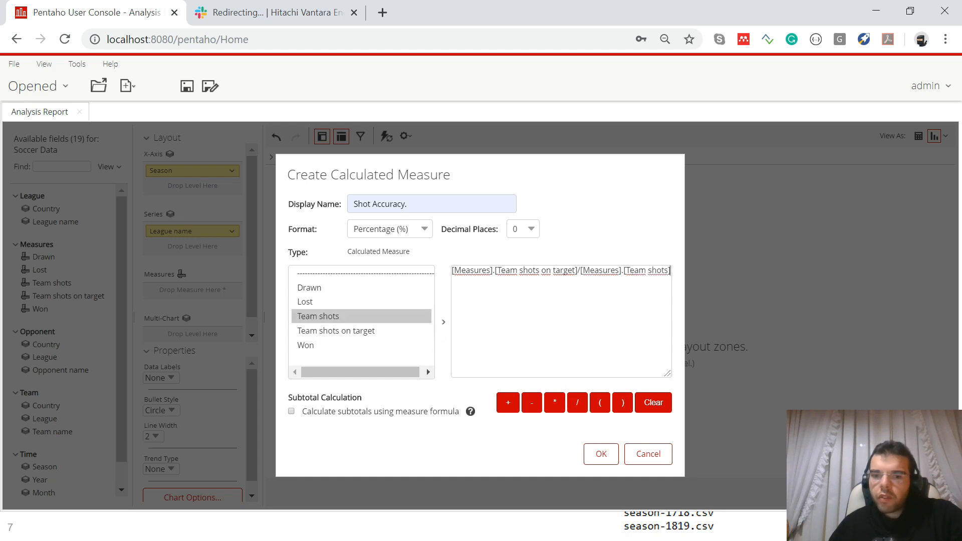
pyautogui.click(601, 456)
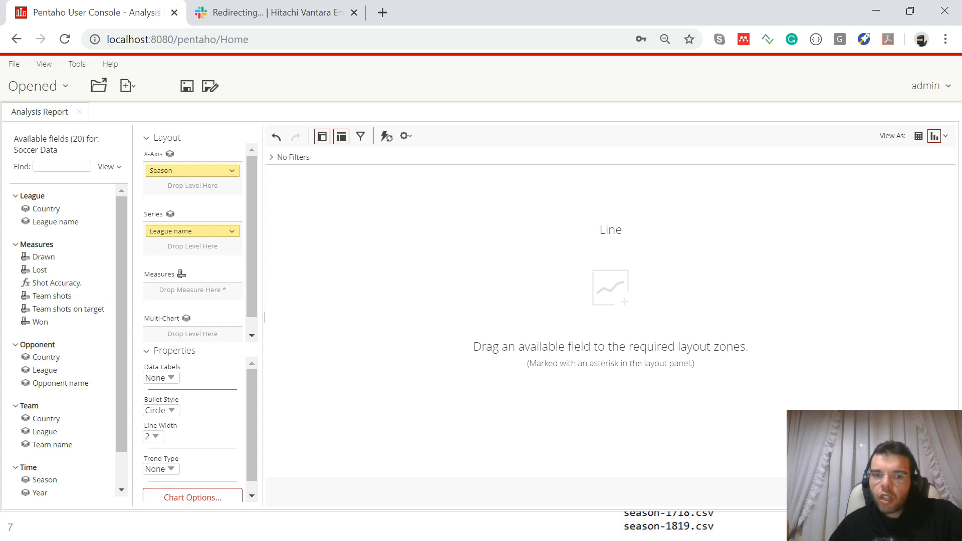
pyautogui.moveTo(45, 288); pyautogui.dragTo(156, 292)
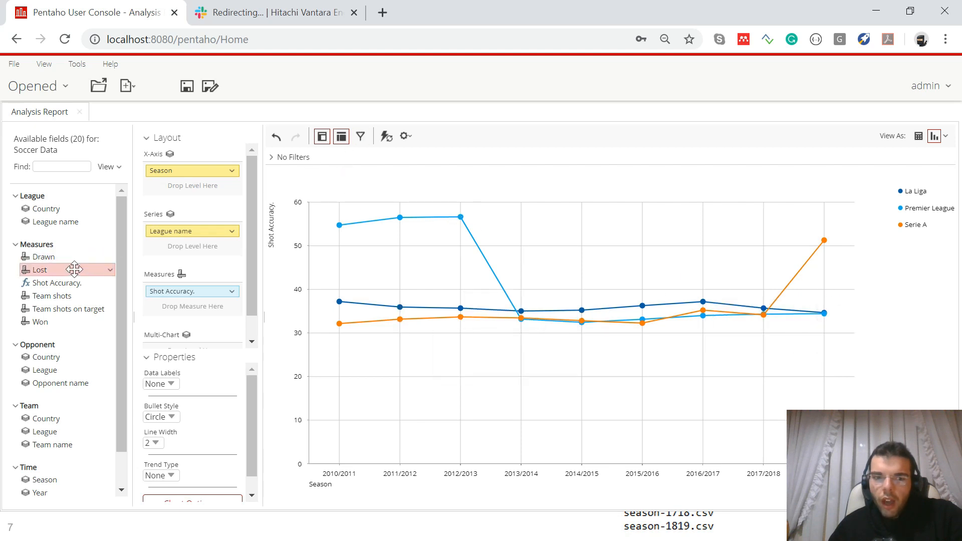
# - Filter the chart on League name with parameter name League, including La Liga, Premier League and Serie A
pyautogui.click(110, 221)
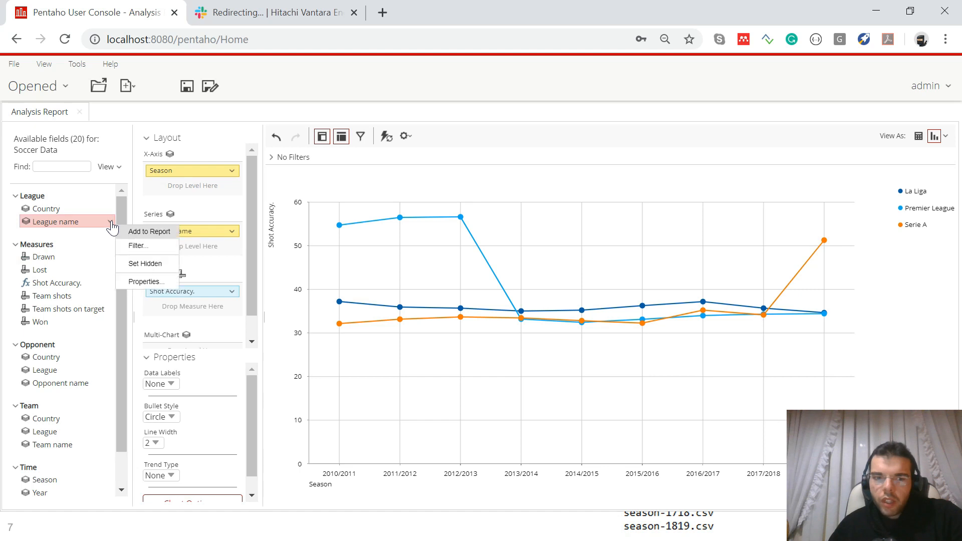
pyautogui.click(147, 245)
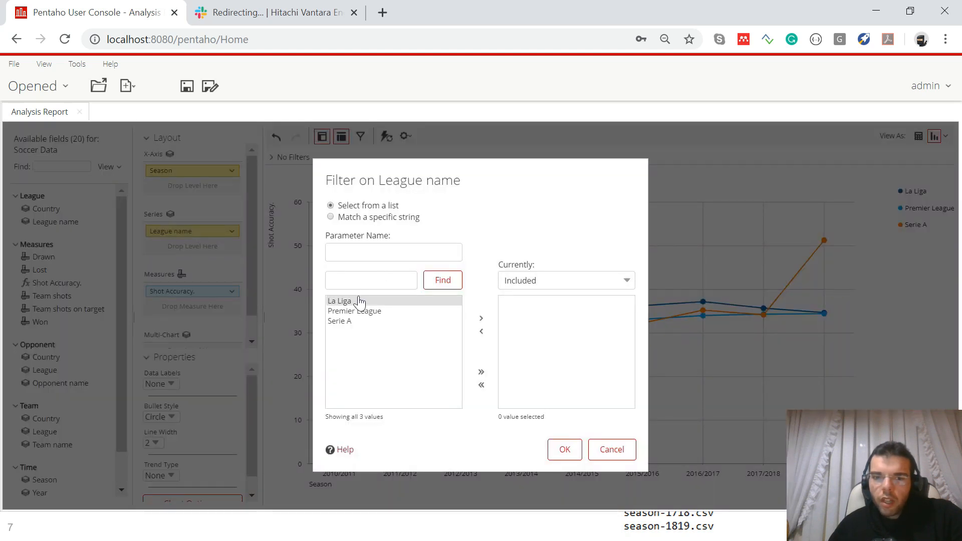
pyautogui.click(364, 251)
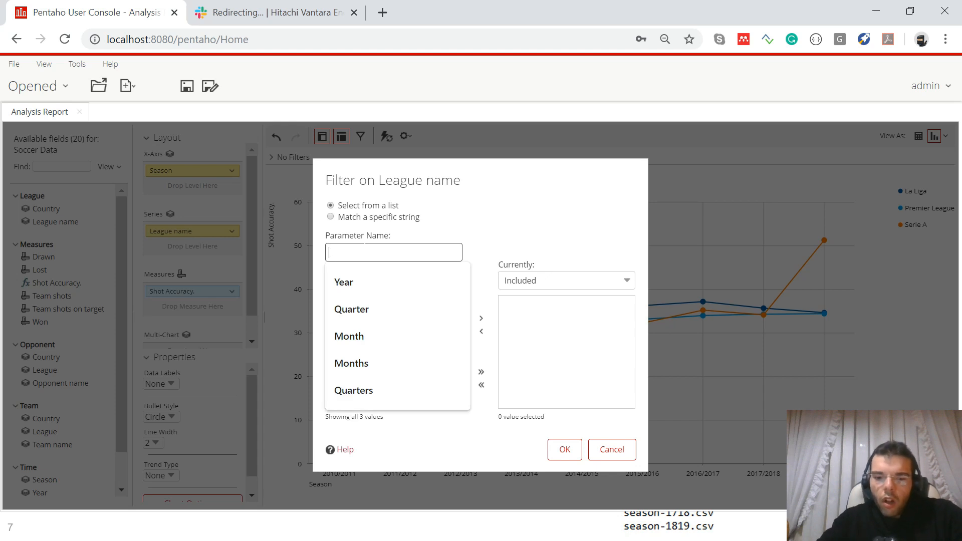
pyautogui.write('League')
pyautogui.click(354, 301)
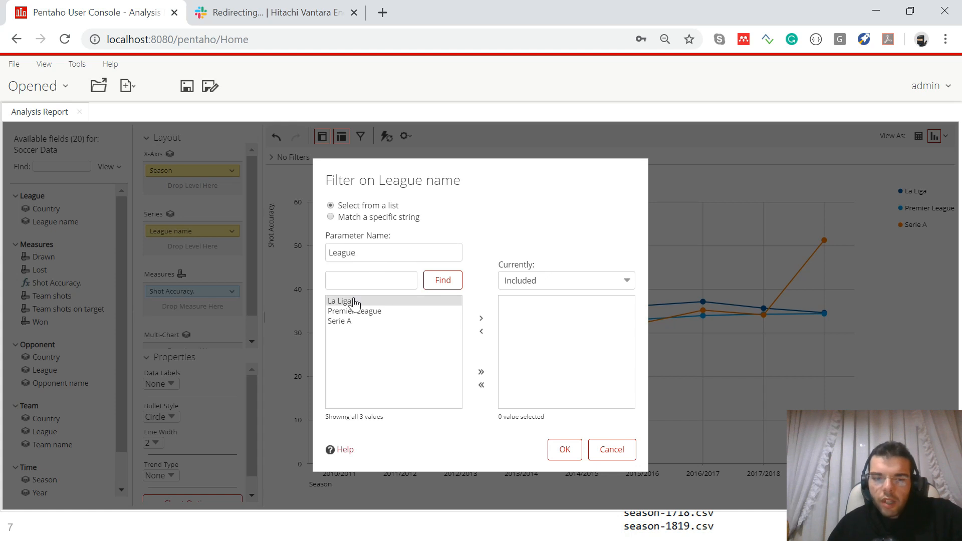
pyautogui.keyDown('shift'); pyautogui.click(350, 322); pyautogui.keyUp('shift')
pyautogui.click(481, 319)
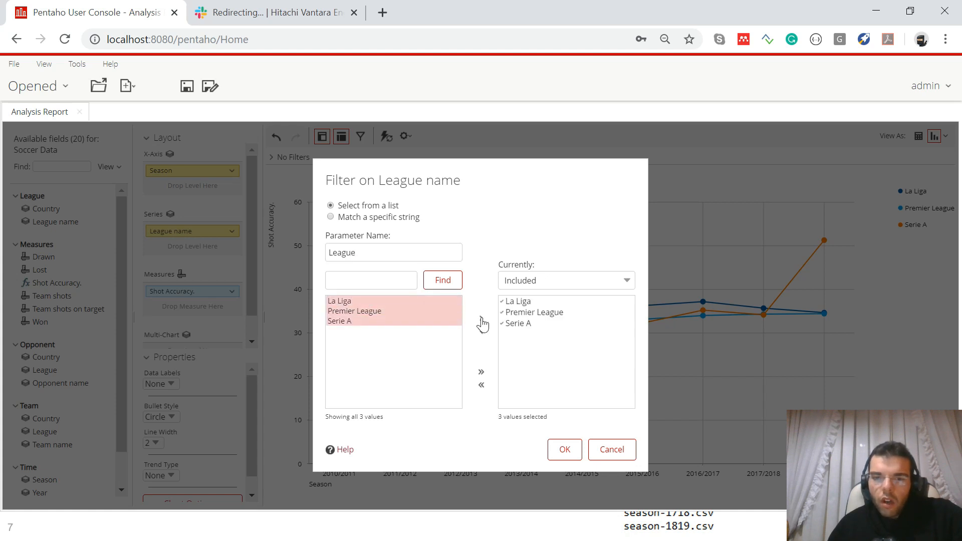
pyautogui.click(561, 448)
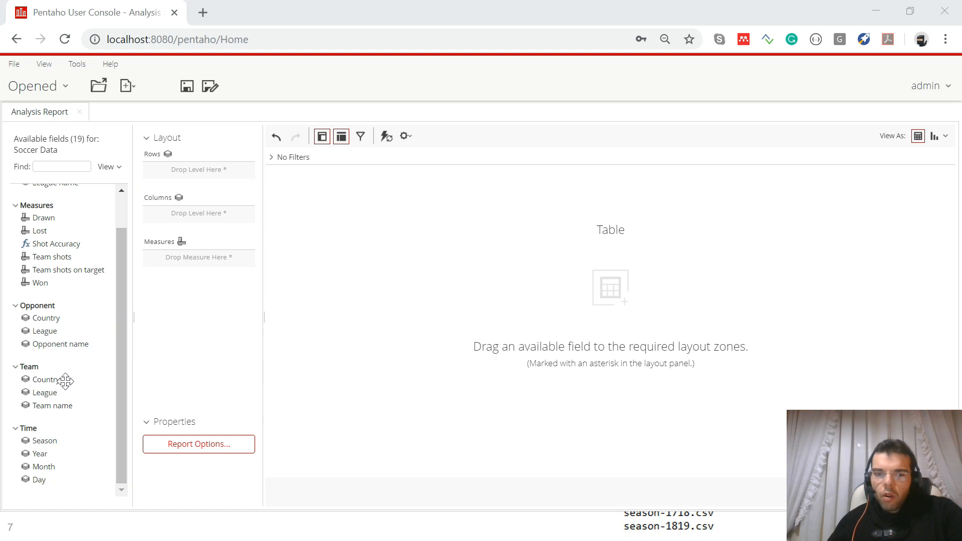
# - Lay out the new table report with Team name in the rows and Season in the columns
pyautogui.moveTo(66, 405); pyautogui.dragTo(161, 178)
pyautogui.moveTo(119, 341); pyautogui.dragTo(114, 193)
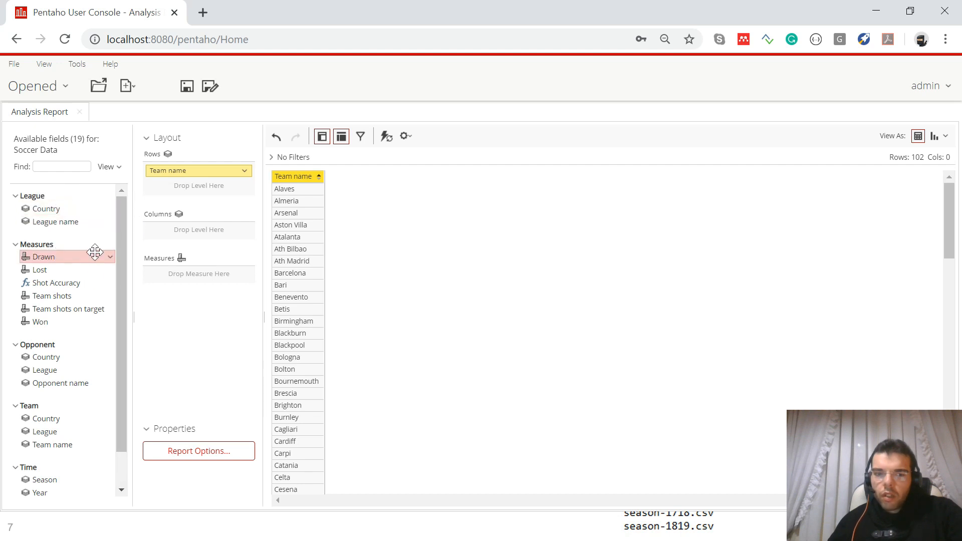
pyautogui.moveTo(122, 285); pyautogui.dragTo(123, 358)
pyautogui.moveTo(42, 440); pyautogui.dragTo(185, 231)
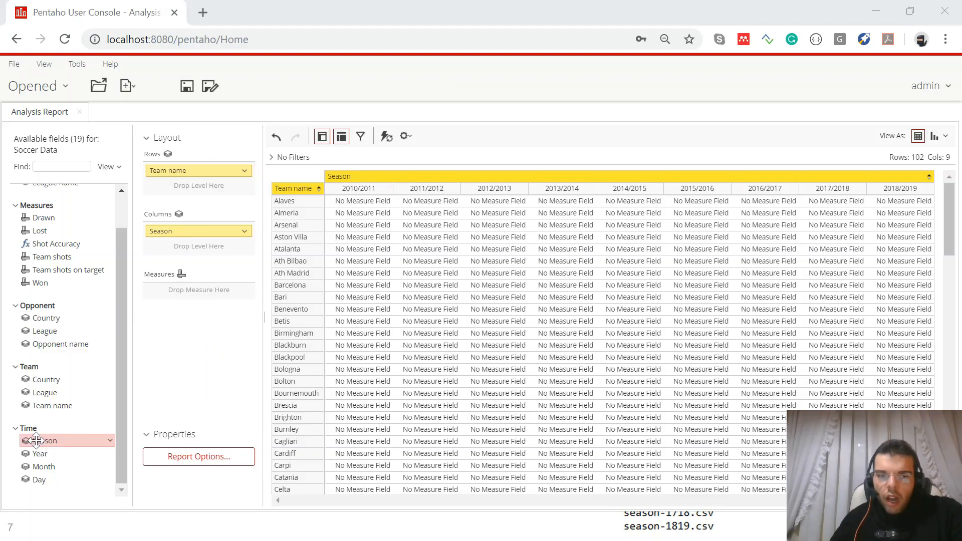
# - Filter the table on Season with parameter name Season, matching strings that contain 2017/2018
pyautogui.click(110, 443)
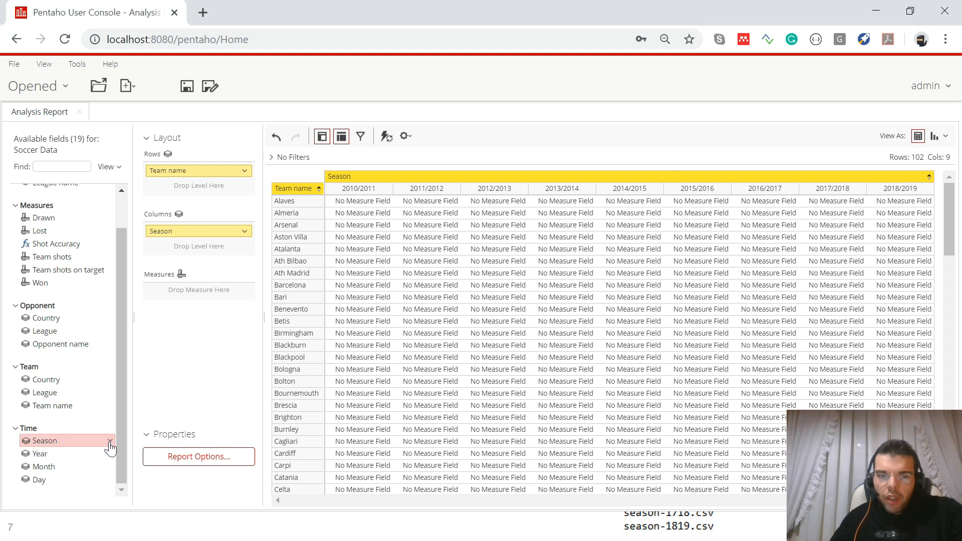
pyautogui.click(110, 443)
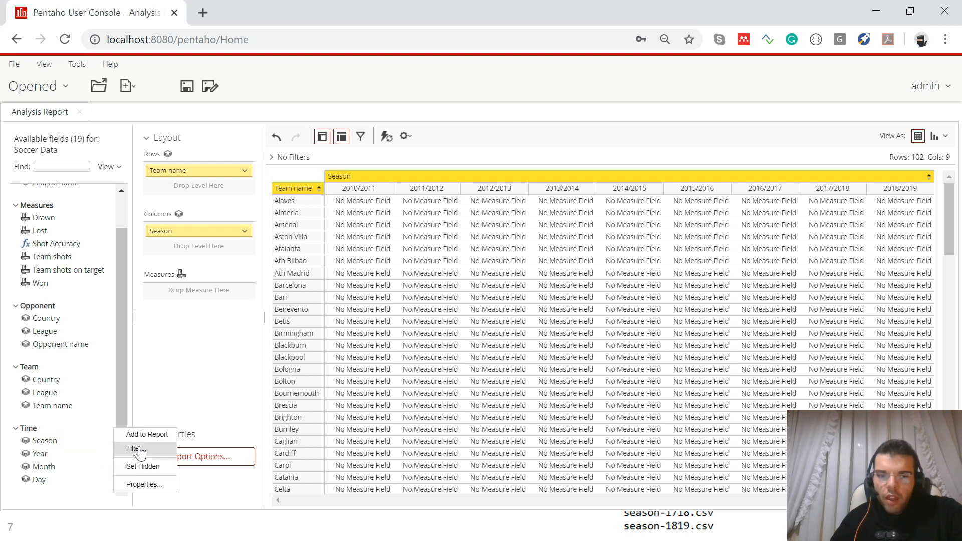
pyautogui.click(134, 449)
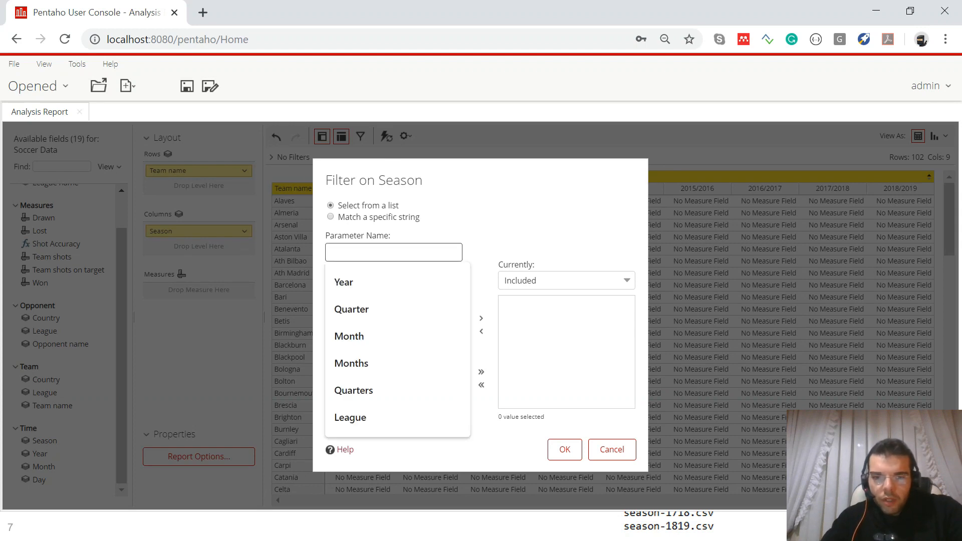
pyautogui.write('Season')
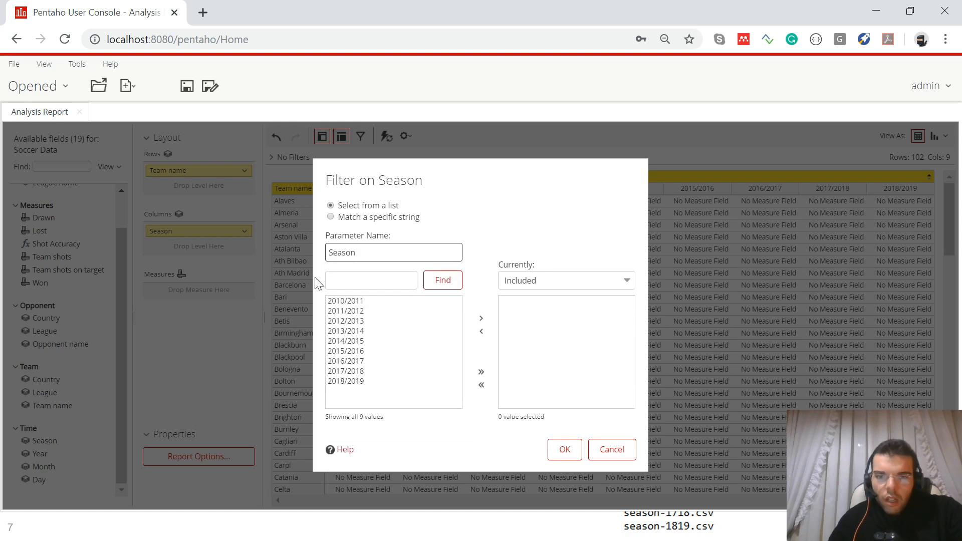
pyautogui.click(332, 218)
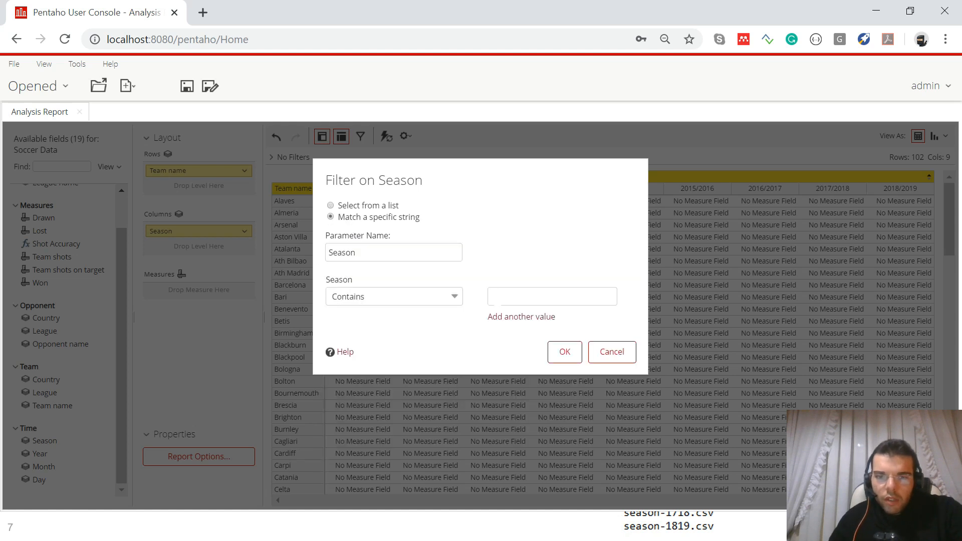
pyautogui.click(499, 300)
pyautogui.write('2017')
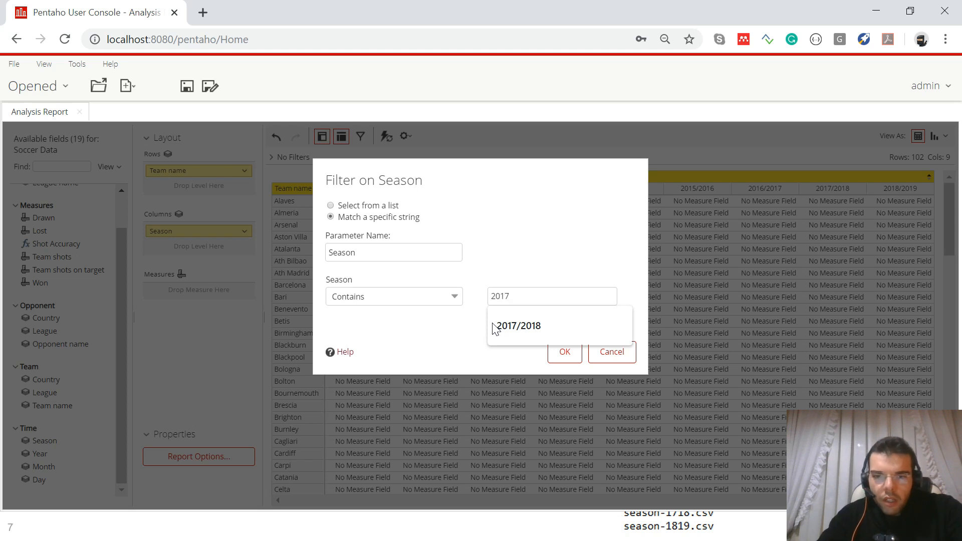
pyautogui.click(511, 327)
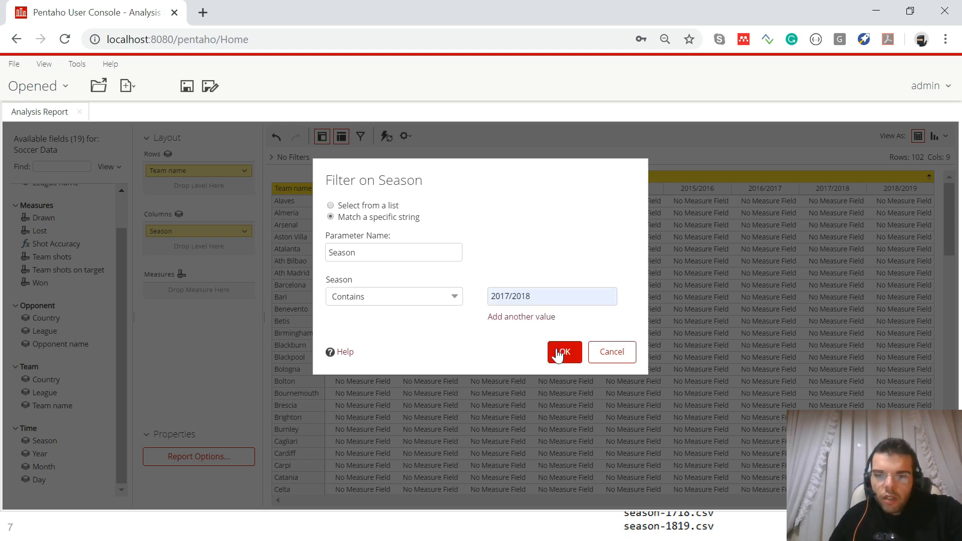
pyautogui.click(560, 353)
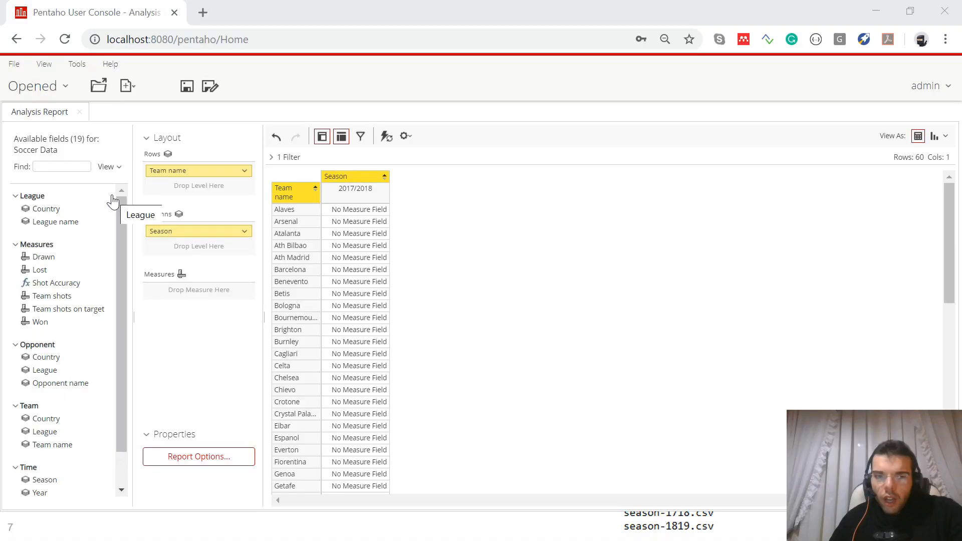
# - Filter the table on League name with parameter name League, matching strings that contain Premier League
pyautogui.rightClick(112, 225)
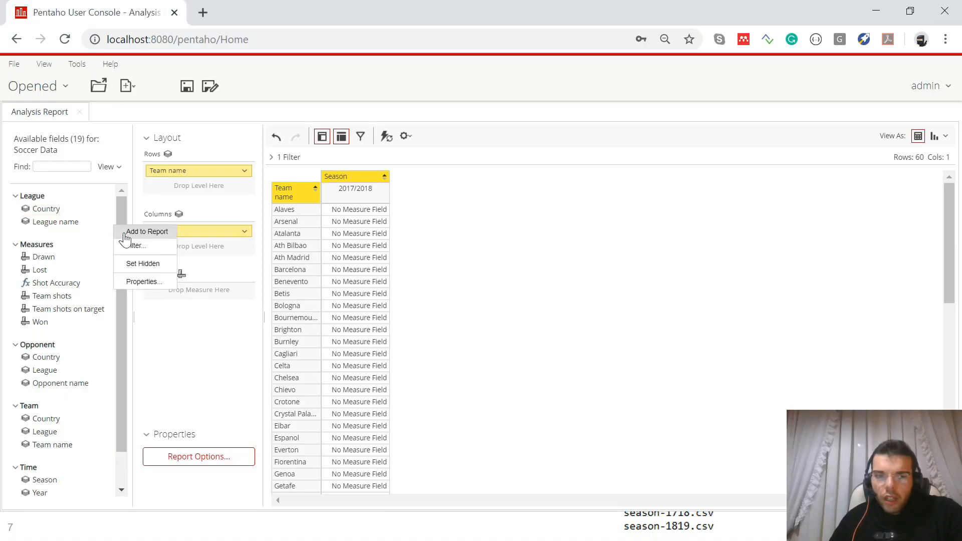
pyautogui.click(135, 246)
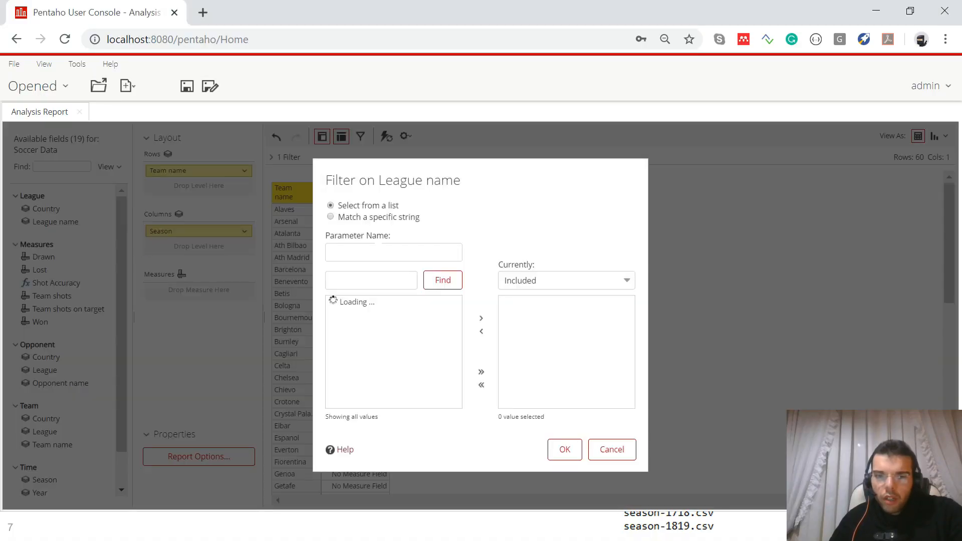
pyautogui.click(389, 253)
pyautogui.write('League')
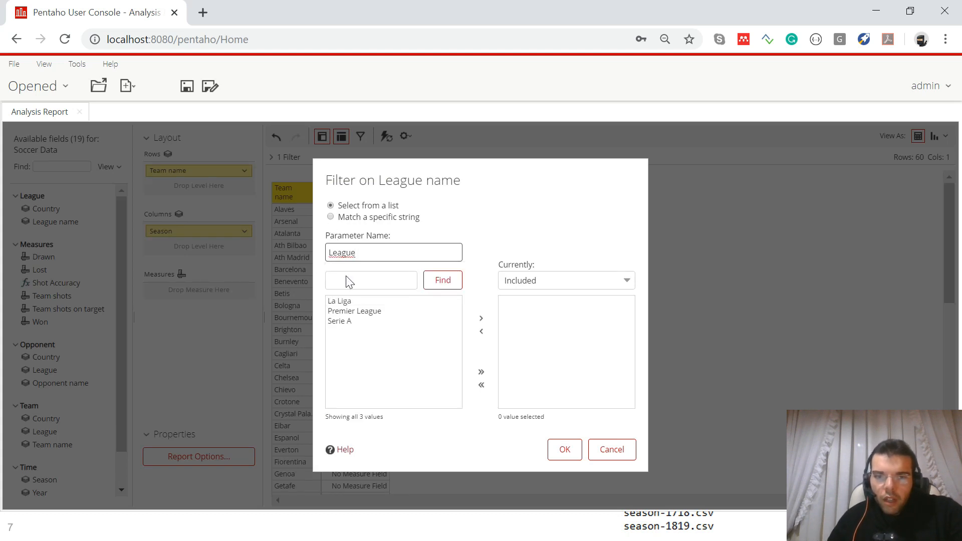
pyautogui.click(330, 217)
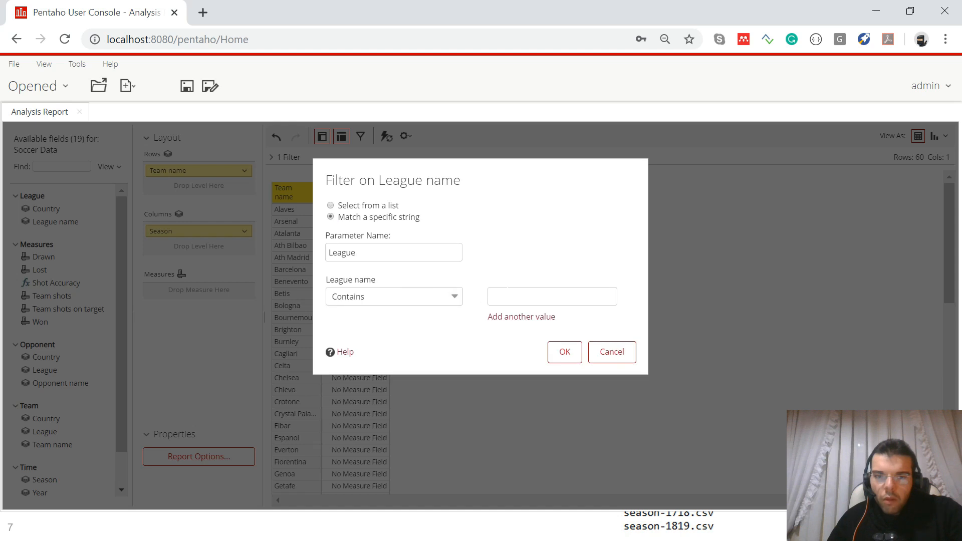
pyautogui.click(507, 292)
pyautogui.write('Premier League')
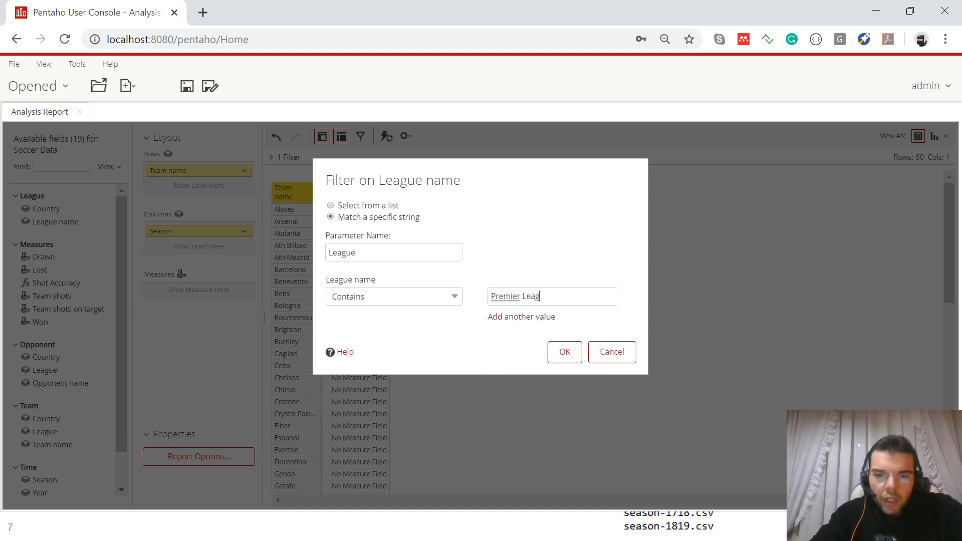
pyautogui.click(558, 352)
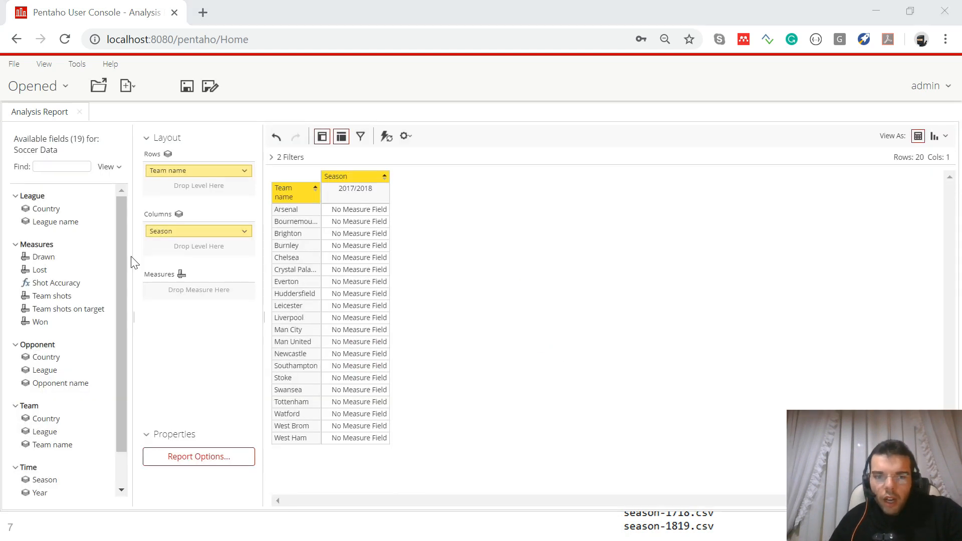
# - Add Won, Drawn and Lost, in that order, as measures of the team table
pyautogui.click(50, 323)
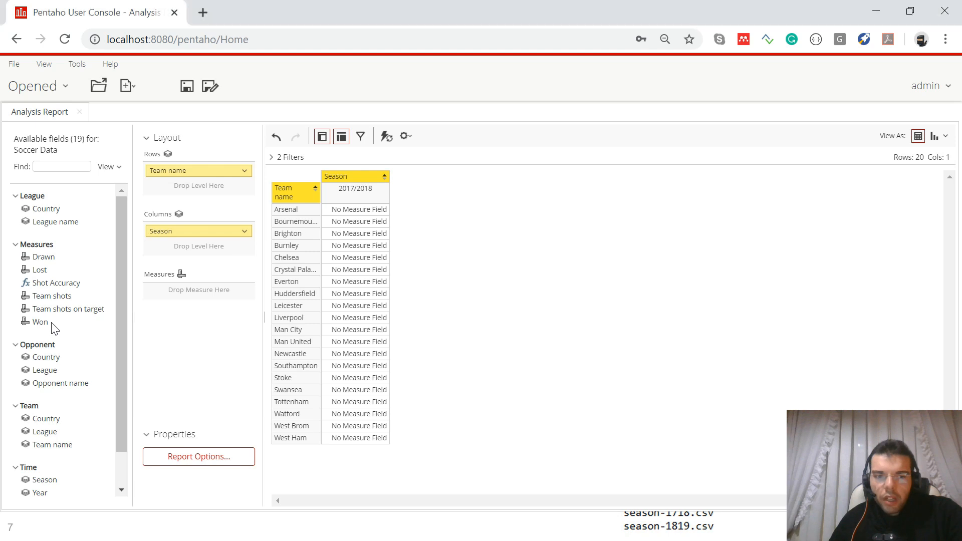
pyautogui.moveTo(50, 325); pyautogui.dragTo(215, 286)
pyautogui.moveTo(42, 256); pyautogui.dragTo(197, 299)
pyautogui.moveTo(40, 270)
pyautogui.mouseDown()
pyautogui.moveTo(131, 281)
pyautogui.moveTo(176, 310)
pyautogui.mouseUp()
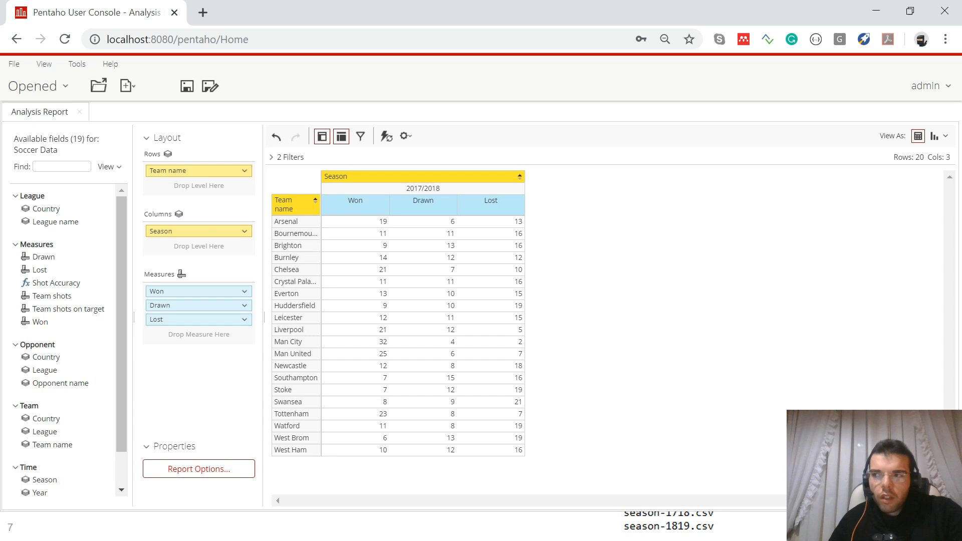
# - Start a calculated measure based on Won, named Total Points, with General Number format and 0 decimal places
pyautogui.rightClick(106, 320)
pyautogui.click(159, 329)
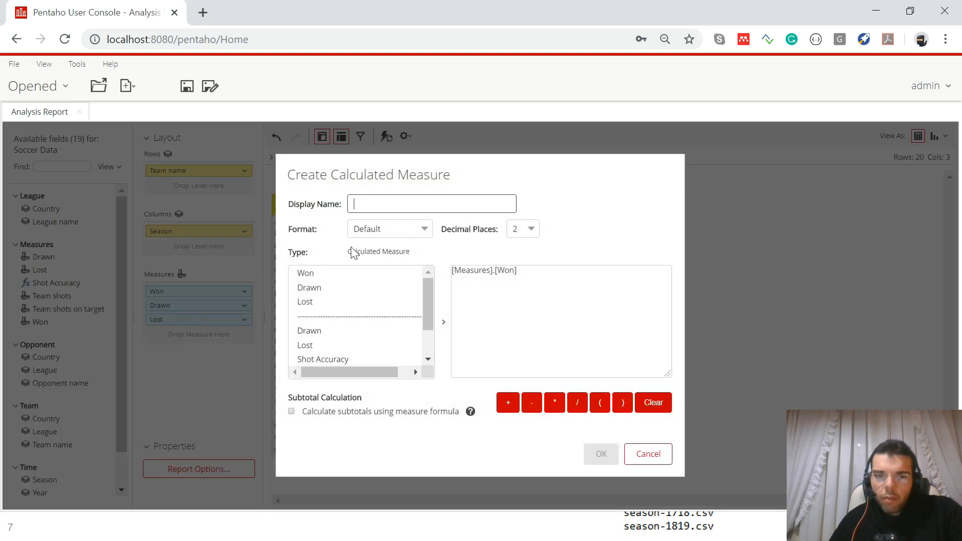
pyautogui.write('T')
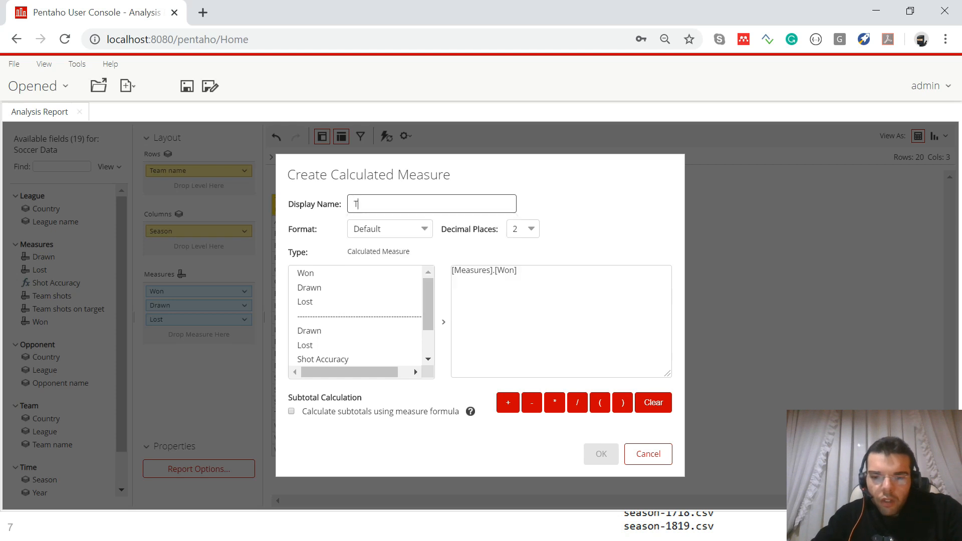
pyautogui.write('otal Poin')
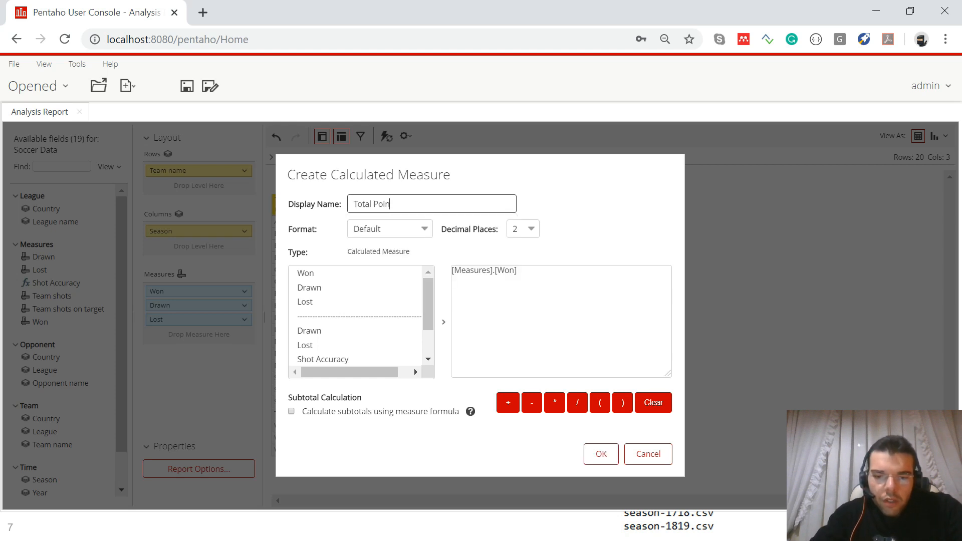
pyautogui.write('ts')
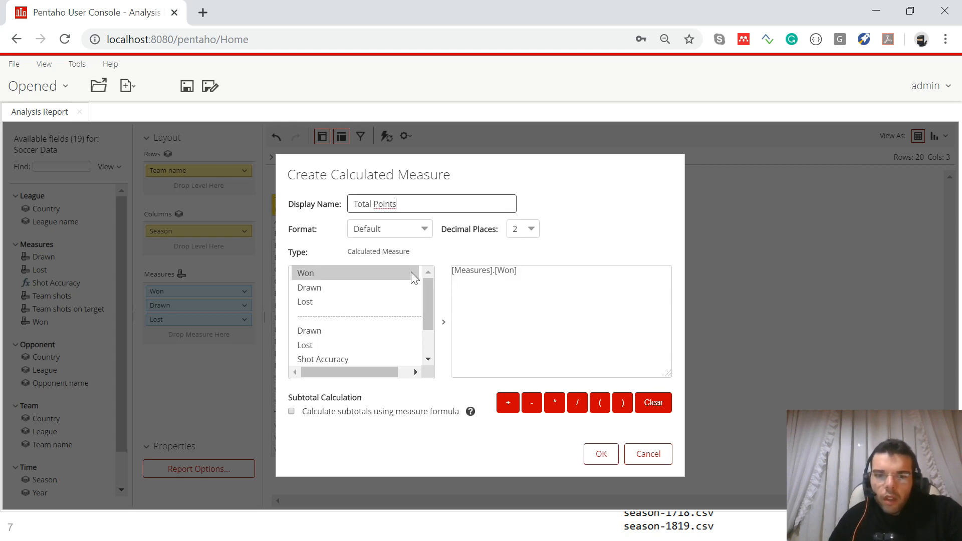
pyautogui.click(424, 232)
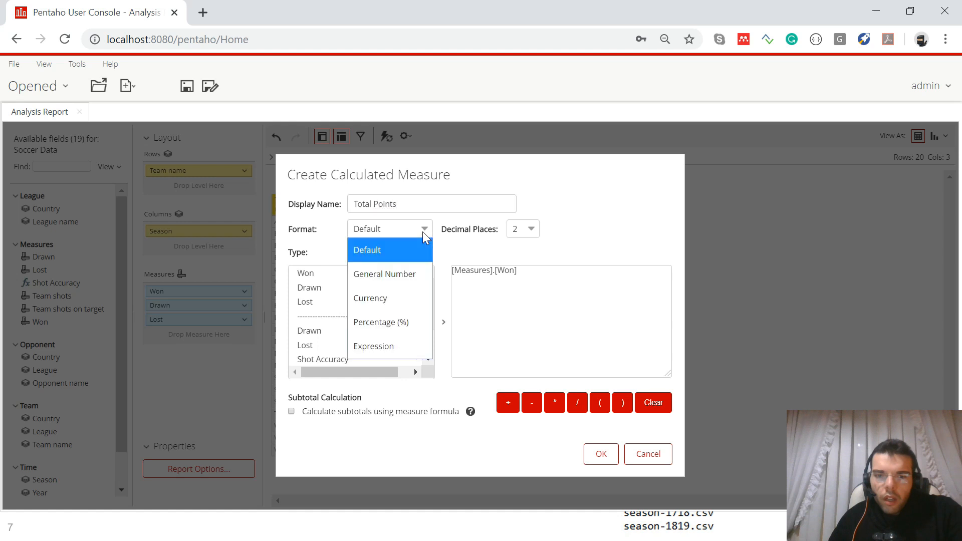
pyautogui.click(390, 277)
pyautogui.click(536, 230)
pyautogui.click(521, 244)
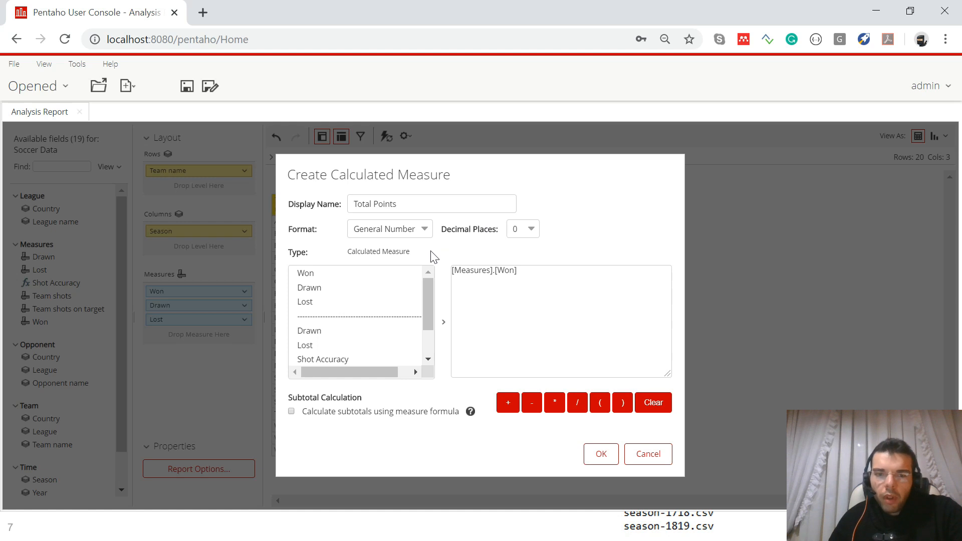
# - Complete the Total Points formula as (3 * [Measures].[Won]) + [Measures].[Drawn] and create the measure
pyautogui.click(463, 270)
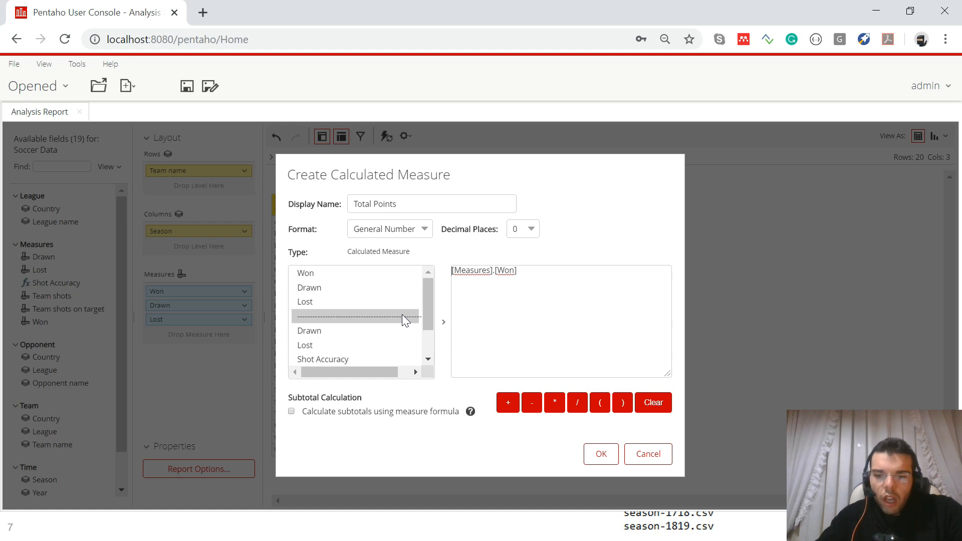
pyautogui.write('3 *')
pyautogui.press('Home')
pyautogui.write('(')
pyautogui.press('End')
pyautogui.write(')')
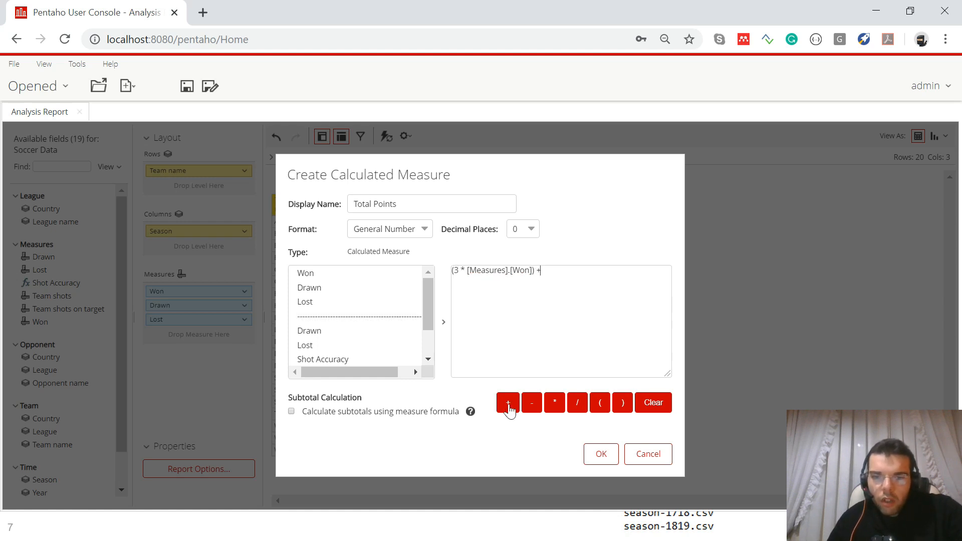
pyautogui.moveTo(425, 291); pyautogui.dragTo(425, 289)
pyautogui.click(314, 288)
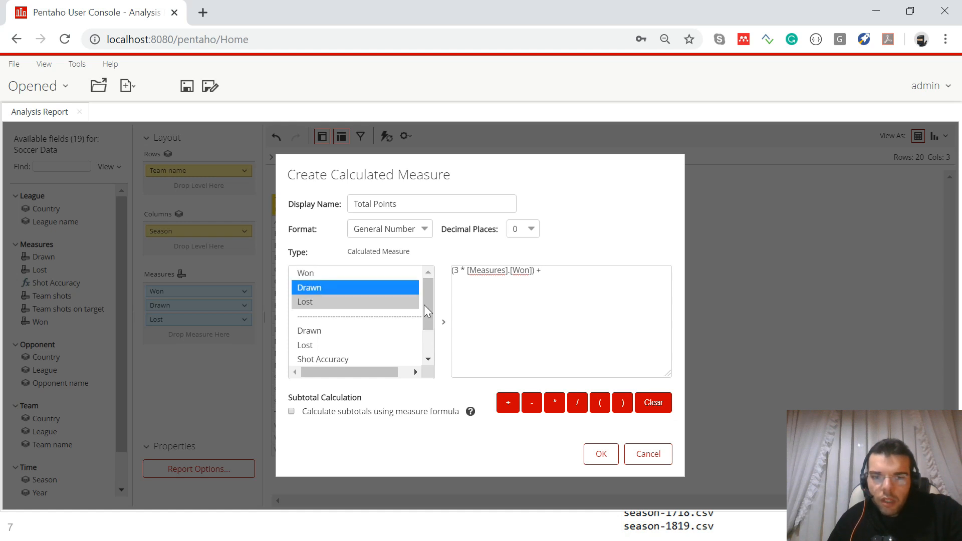
pyautogui.click(443, 322)
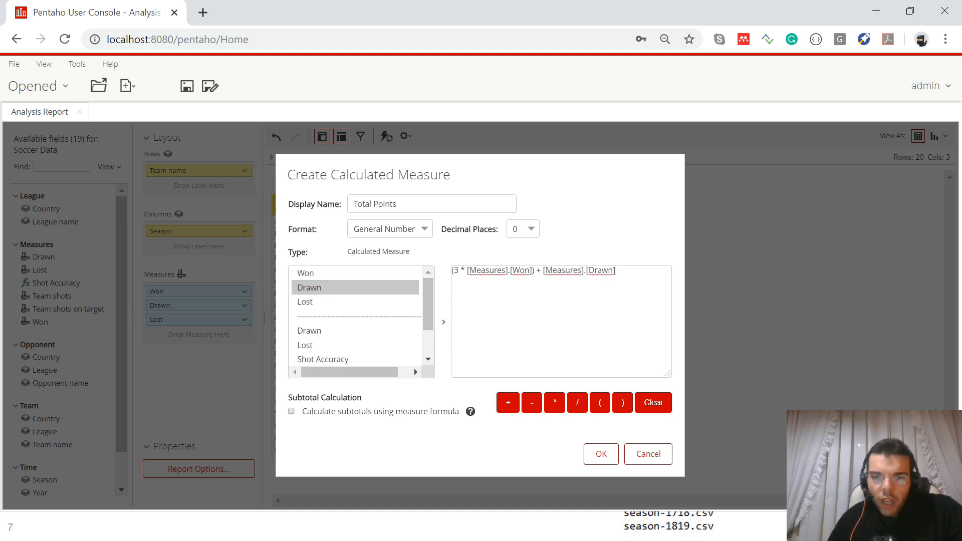
pyautogui.click(593, 454)
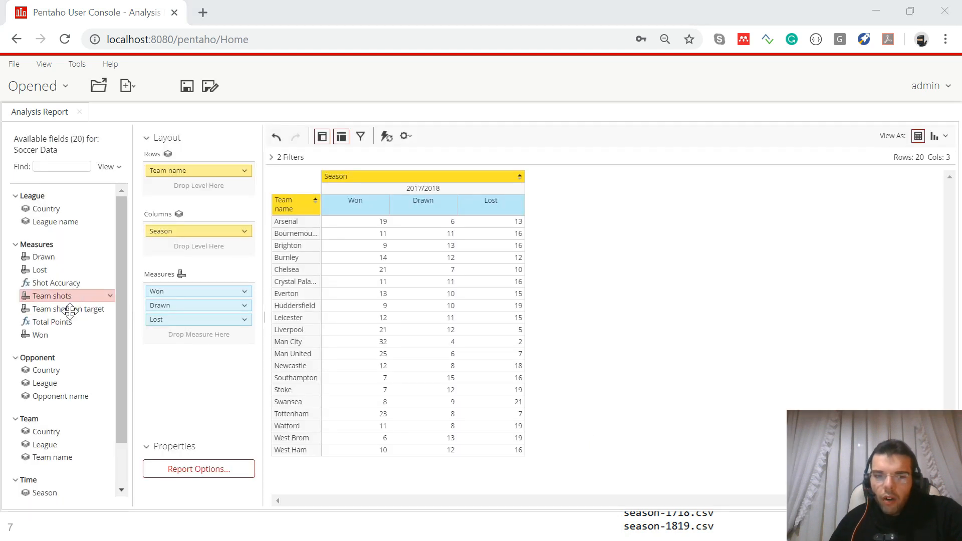
# - Add Total Points to the table's measures and sort its 2017/2018 values from high to low
pyautogui.doubleClick(55, 322)
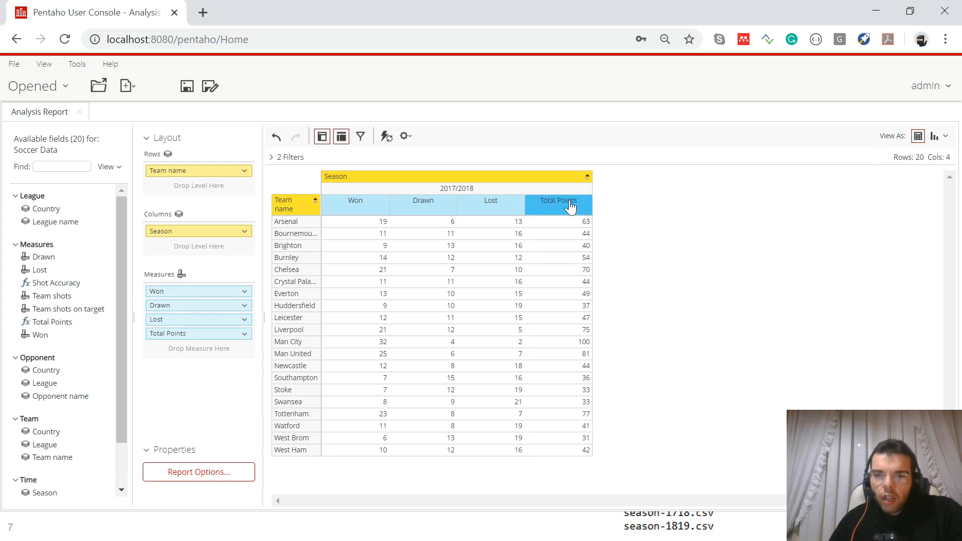
pyautogui.click(586, 198)
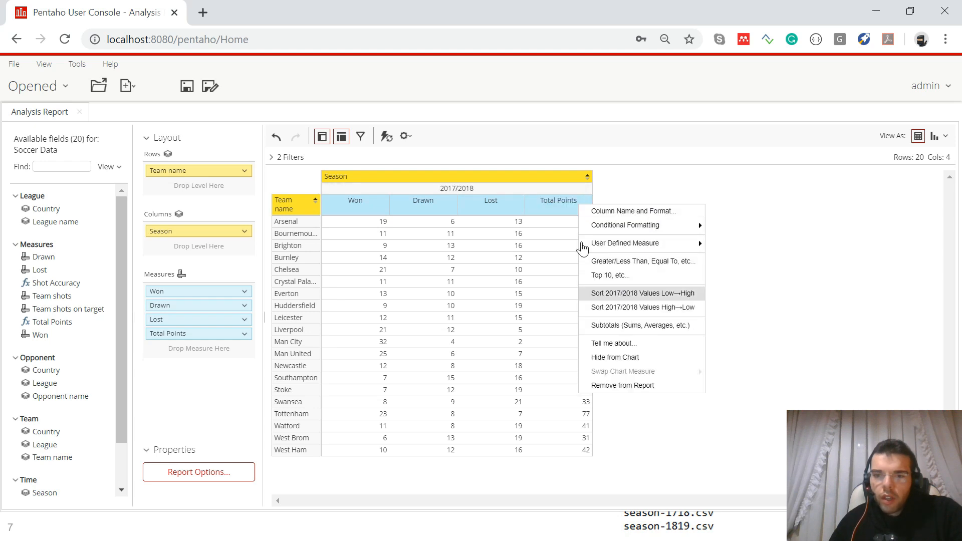
pyautogui.click(659, 308)
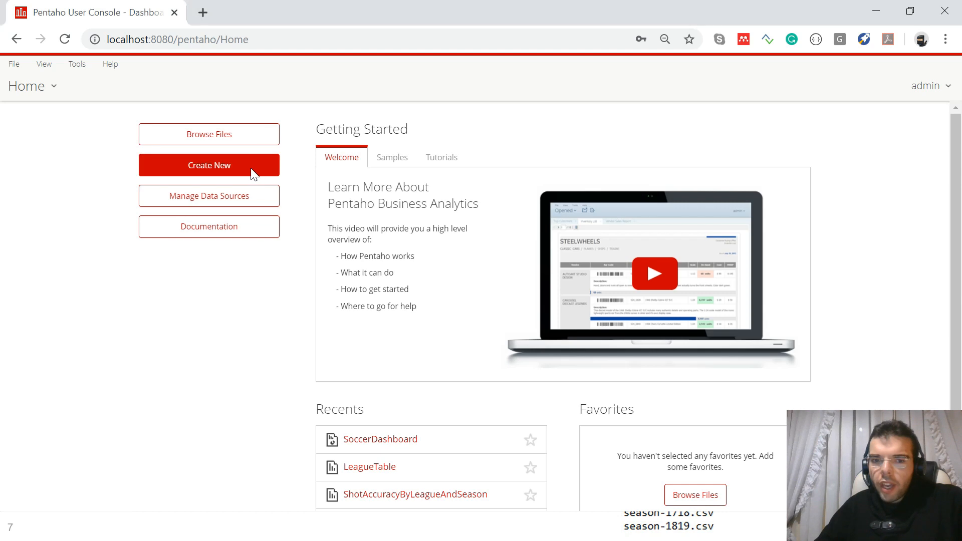
# - Create a new dashboard that uses the 2 Column template
pyautogui.click(257, 173)
pyautogui.click(353, 232)
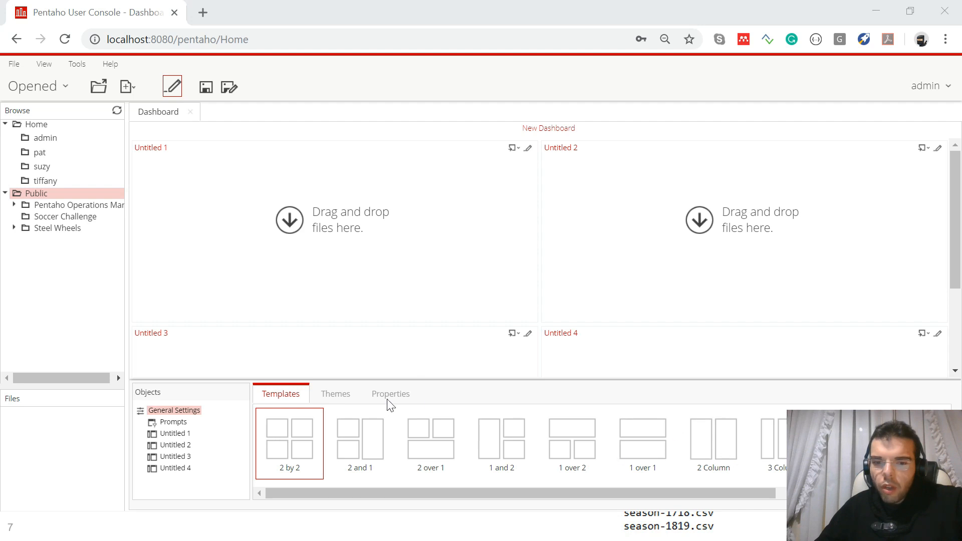
pyautogui.click(709, 445)
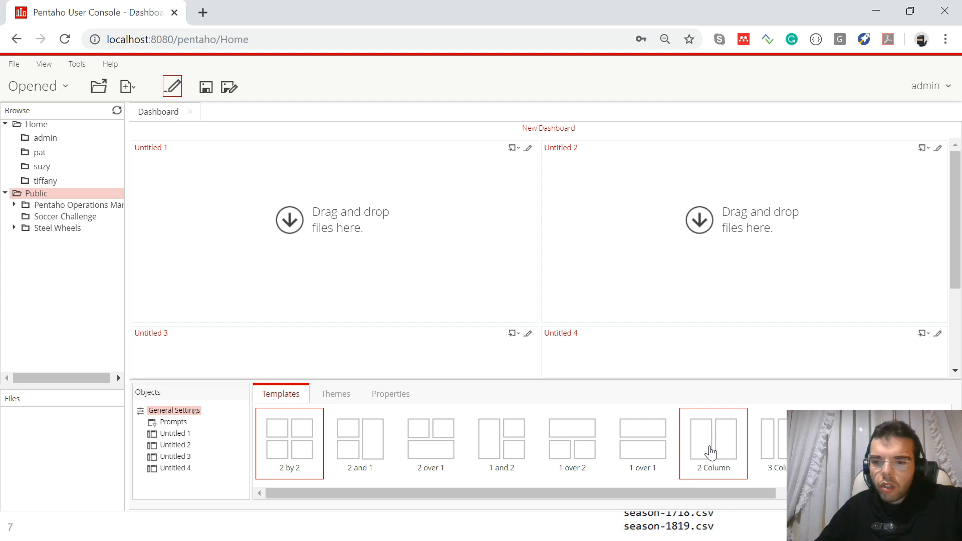
pyautogui.click(710, 450)
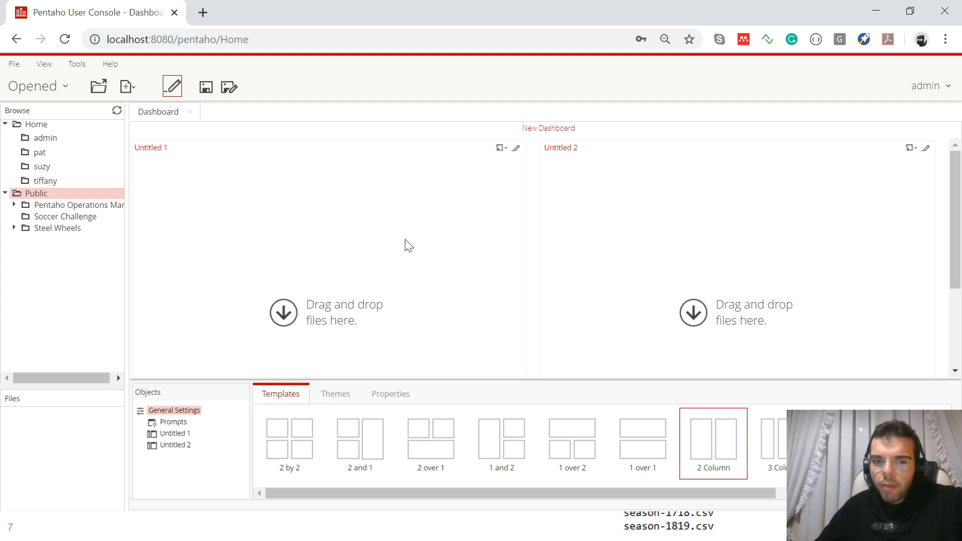
# - Place ShotAccuracyByLeagueAndSeason from the Soccer Challenge folder in dashboard area Untitled 1 and LeagueTable in Untitled 2
pyautogui.click(45, 220)
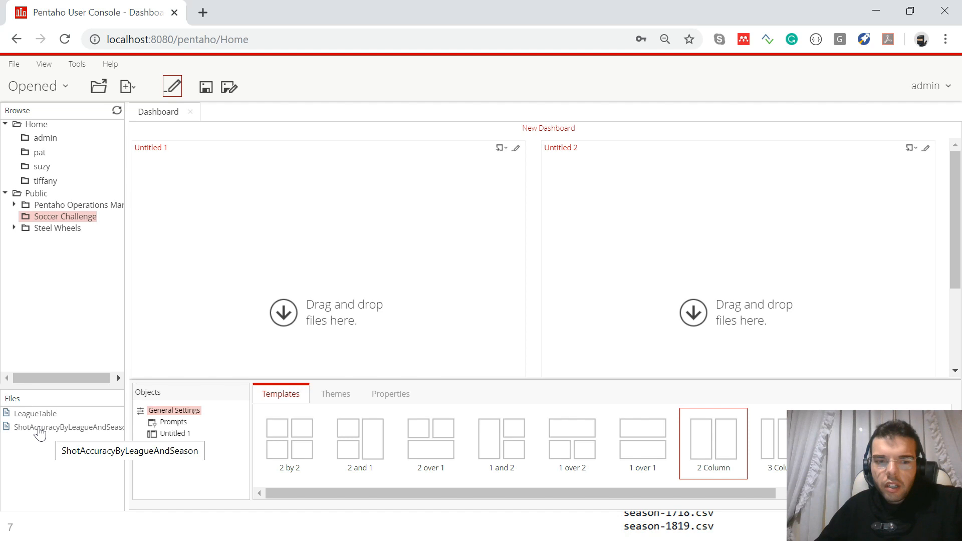
pyautogui.moveTo(34, 432); pyautogui.dragTo(335, 296)
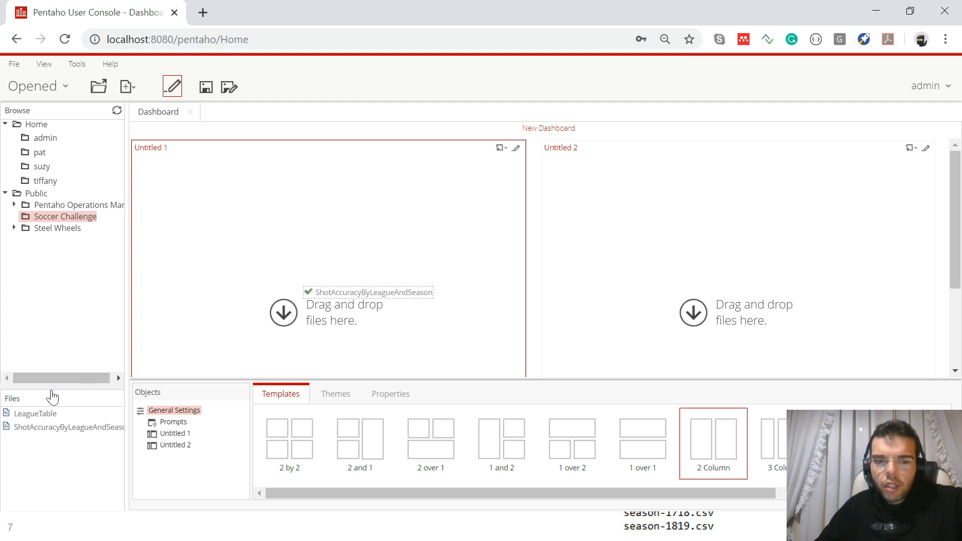
pyautogui.moveTo(45, 417); pyautogui.dragTo(657, 275)
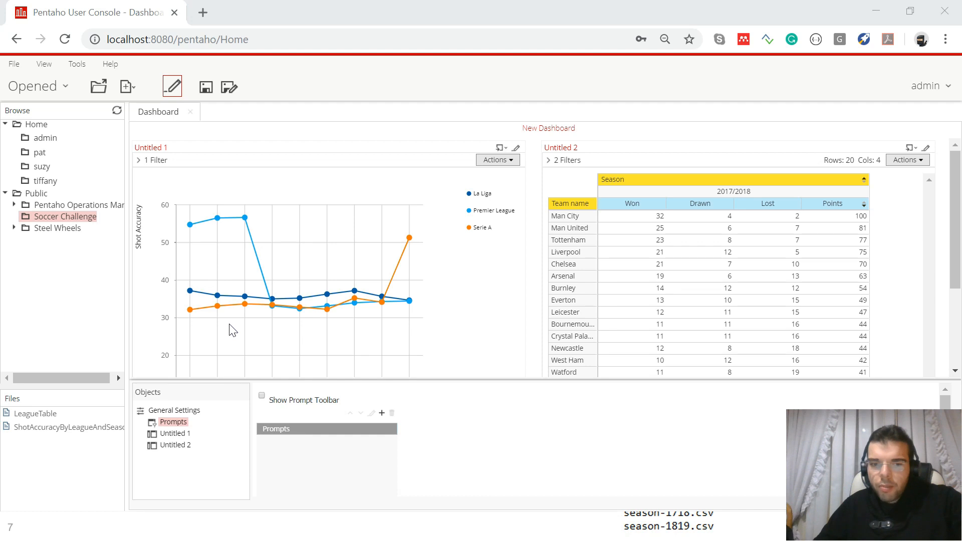
# - Show the dashboard's prompt toolbar and start a new prompt named Leagues
pyautogui.click(261, 397)
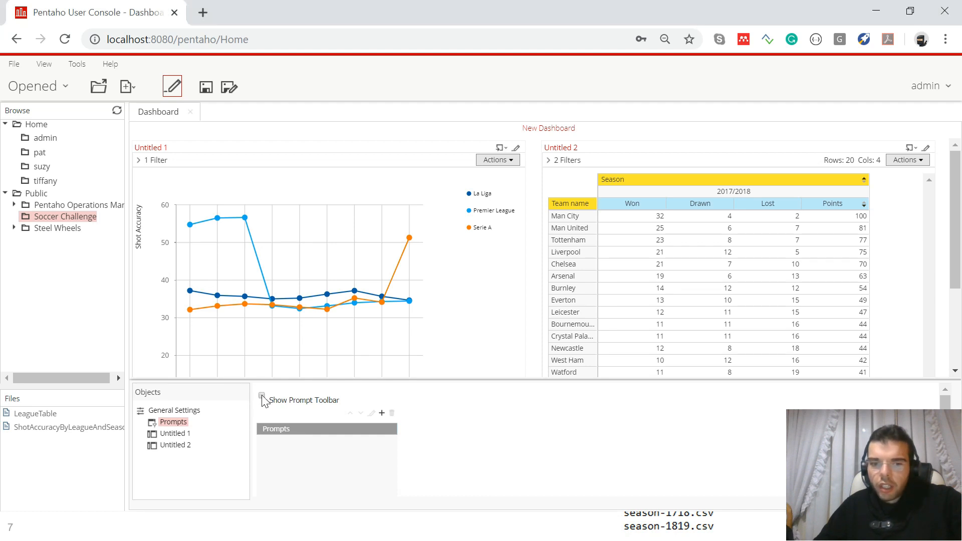
pyautogui.click(261, 396)
pyautogui.click(381, 414)
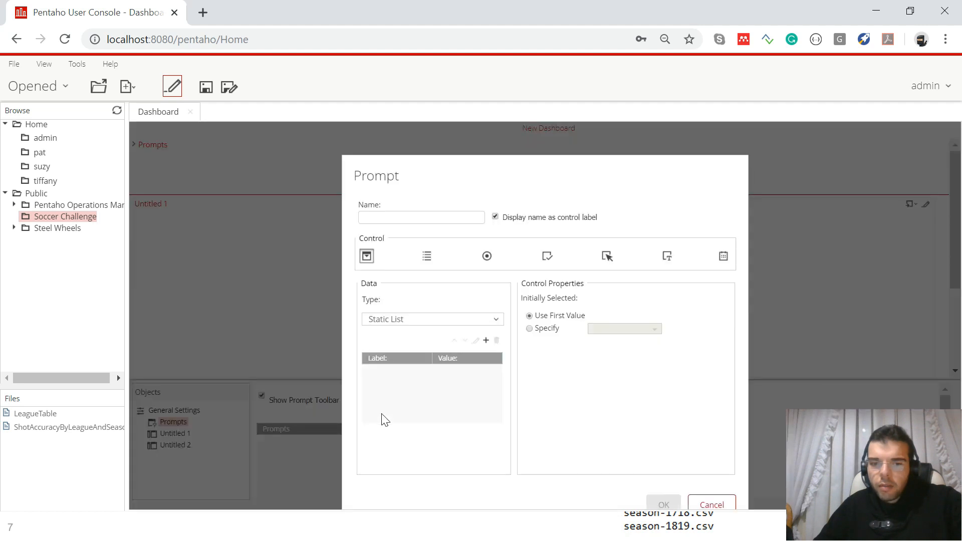
pyautogui.click(399, 220)
pyautogui.write('Le')
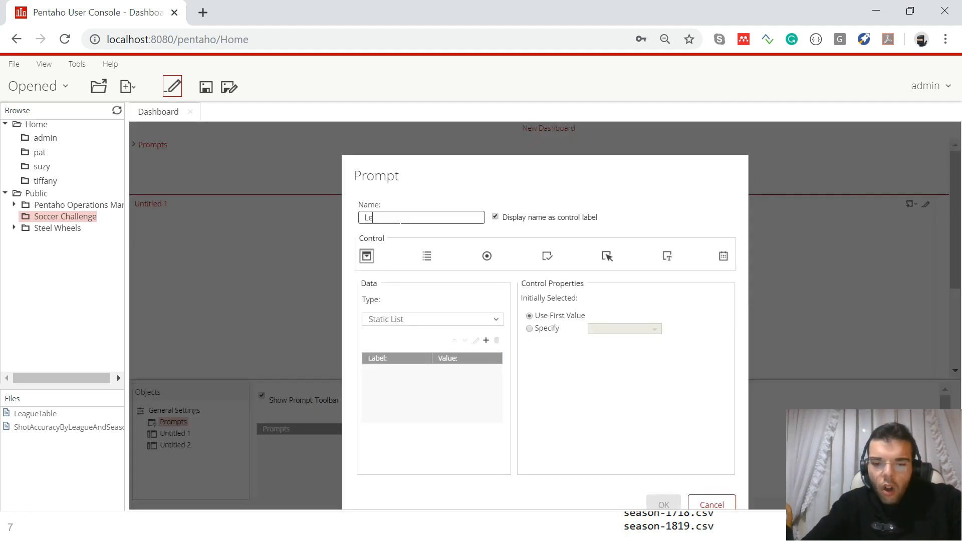
pyautogui.write('agues')
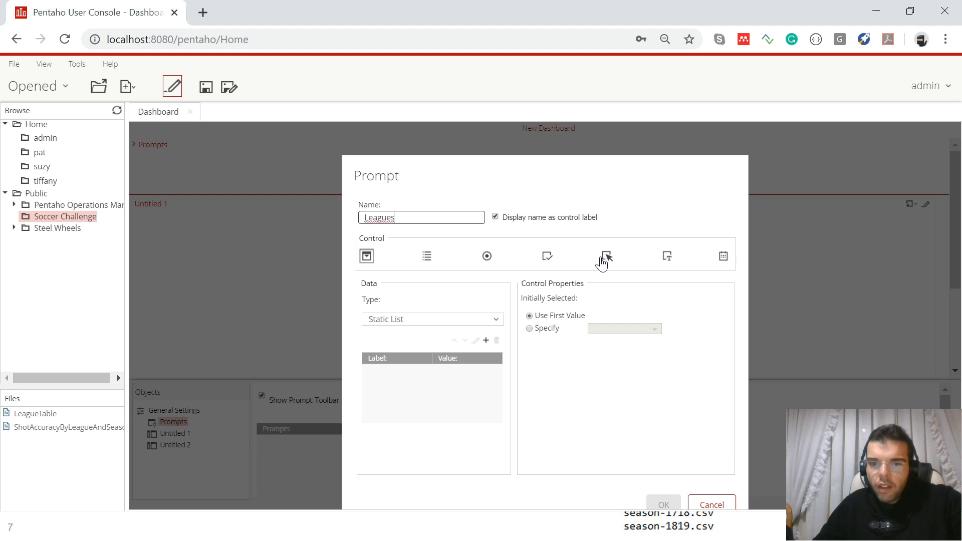
# - Make the Leagues prompt a button control with Horizontal display and multiple selections allowed
pyautogui.click(606, 257)
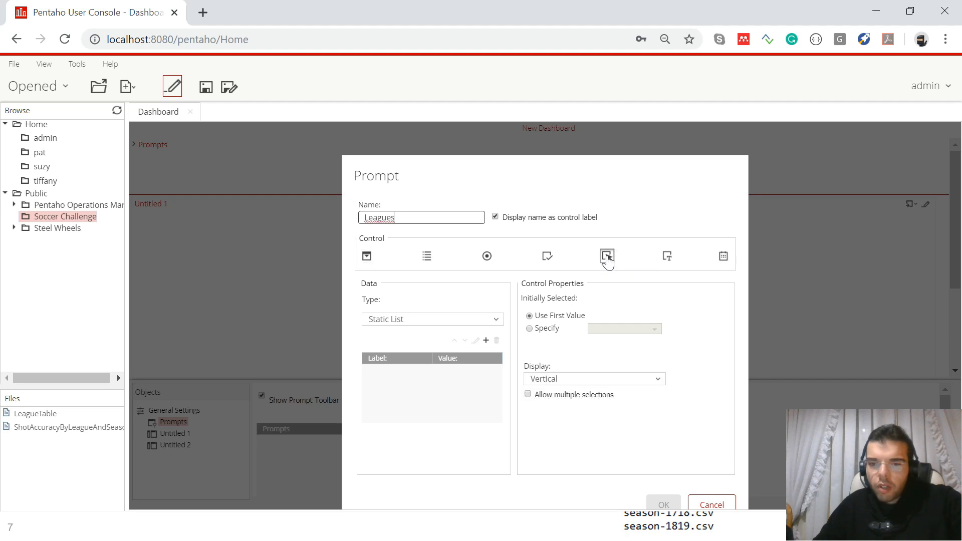
pyautogui.click(574, 380)
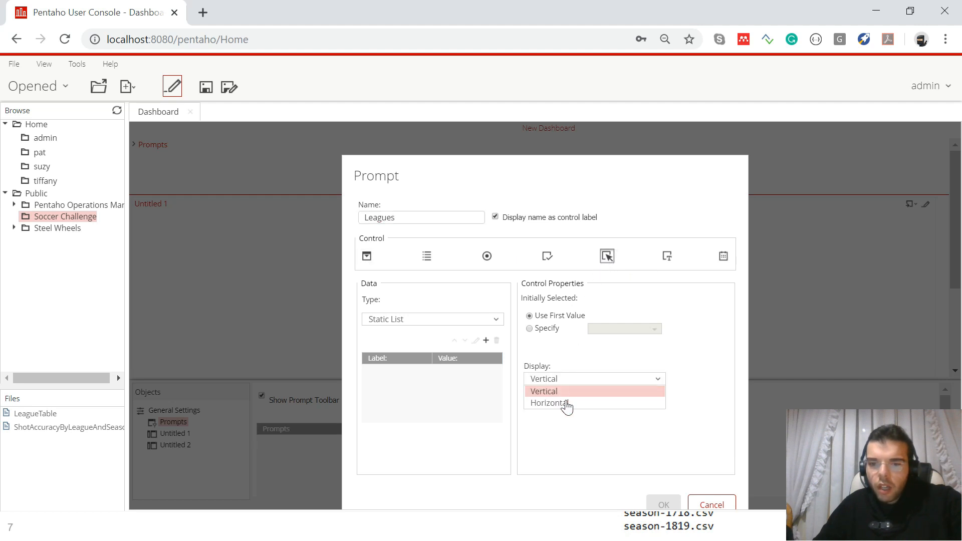
pyautogui.click(554, 406)
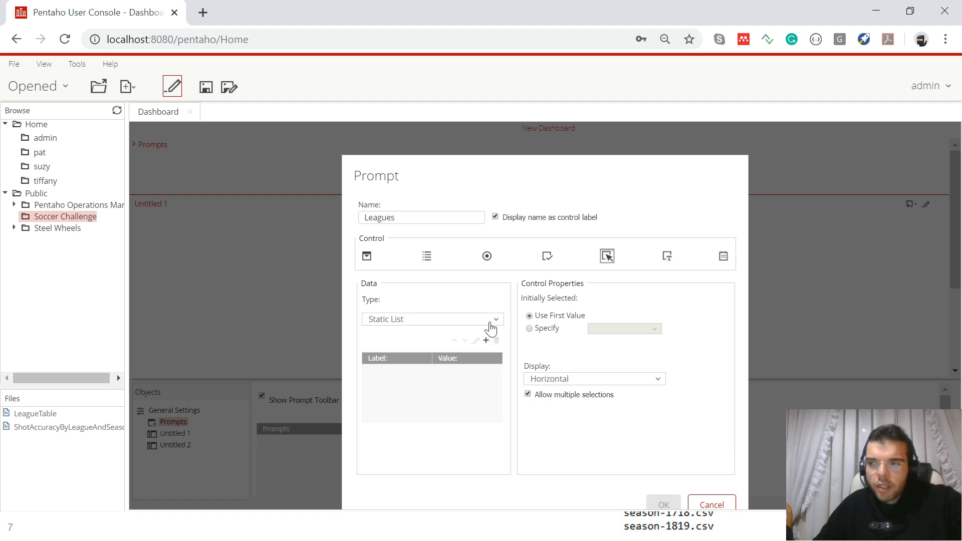
# - Feed the Leagues prompt from a SQL List that uses the Soccer Data connection
pyautogui.click(490, 329)
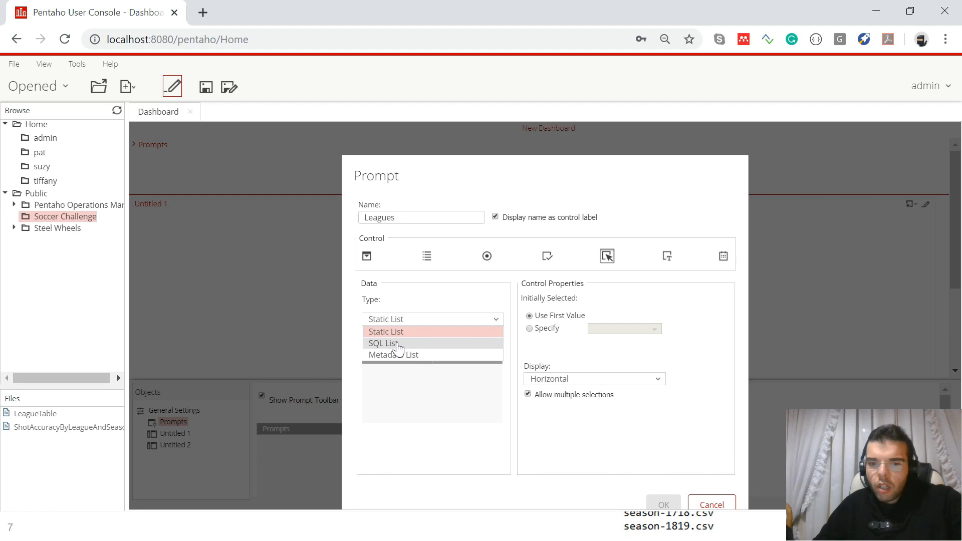
pyautogui.click(397, 345)
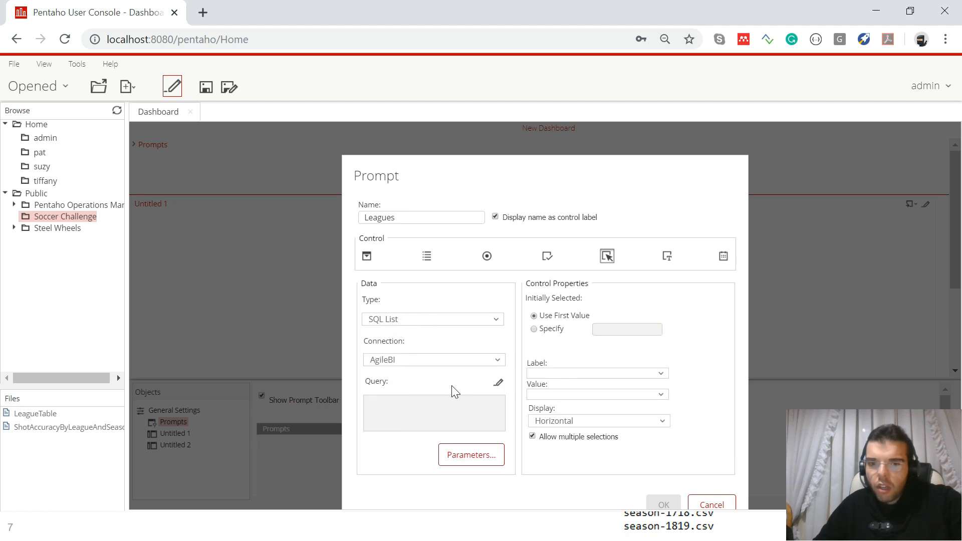
pyautogui.click(448, 369)
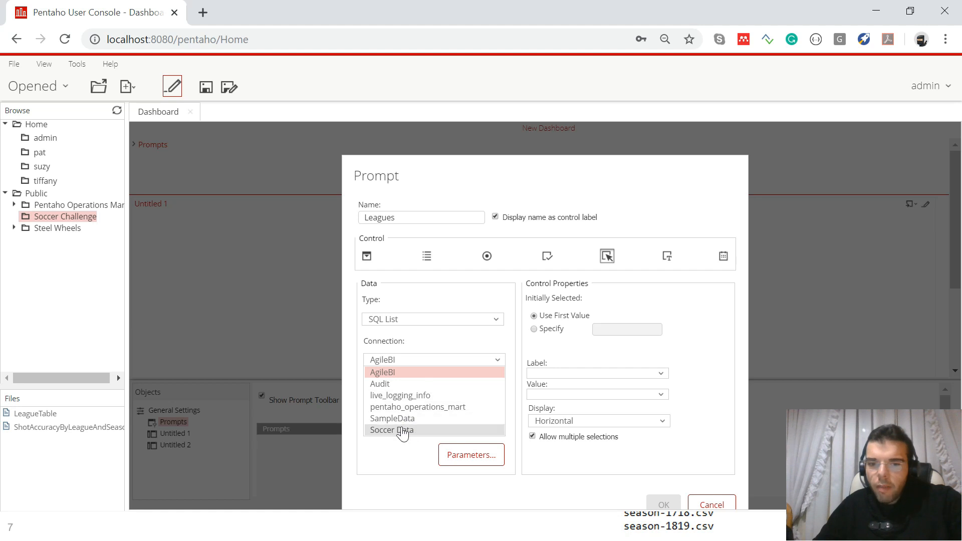
pyautogui.click(406, 430)
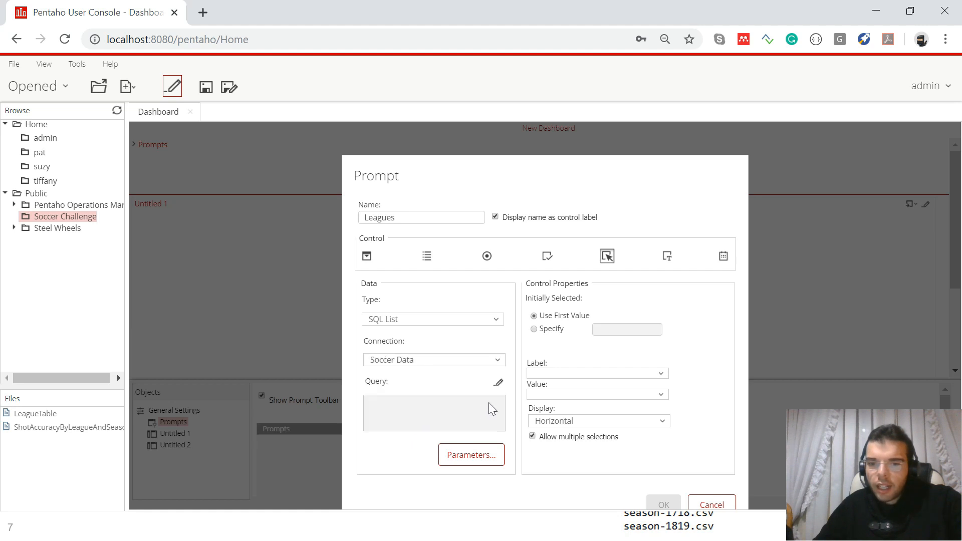
# - Define the Leagues prompt query as "select league_name from league_dim;", test it, and accept the finished prompt
pyautogui.click(498, 384)
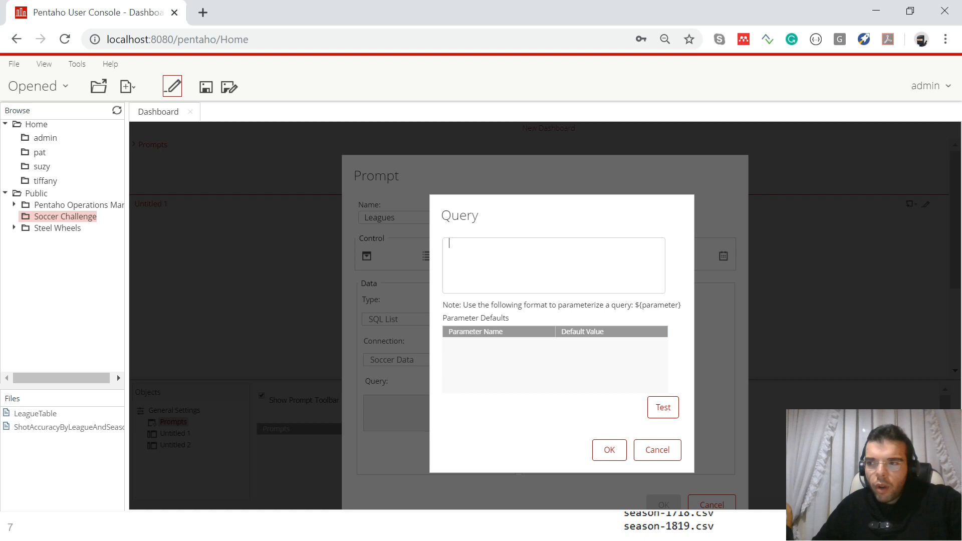
pyautogui.write('select ')
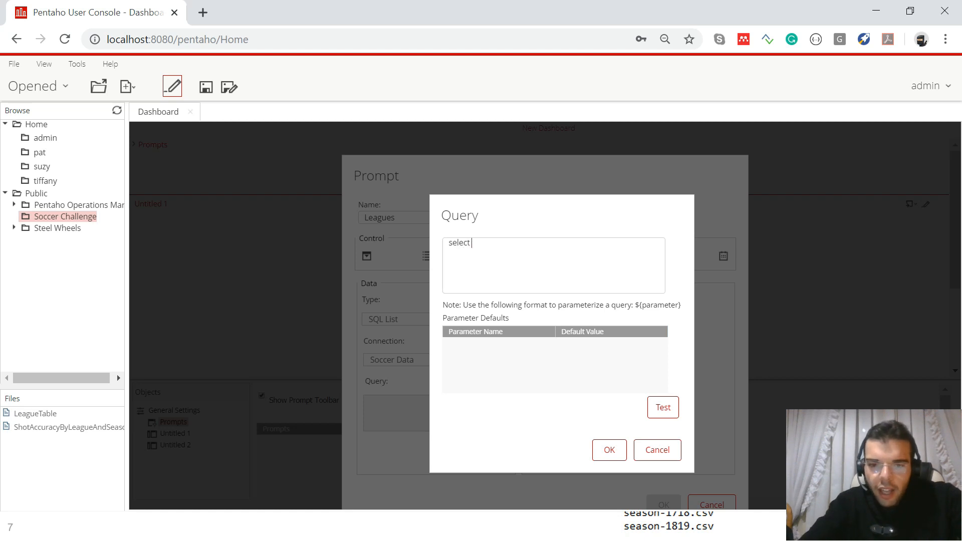
pyautogui.write('league')
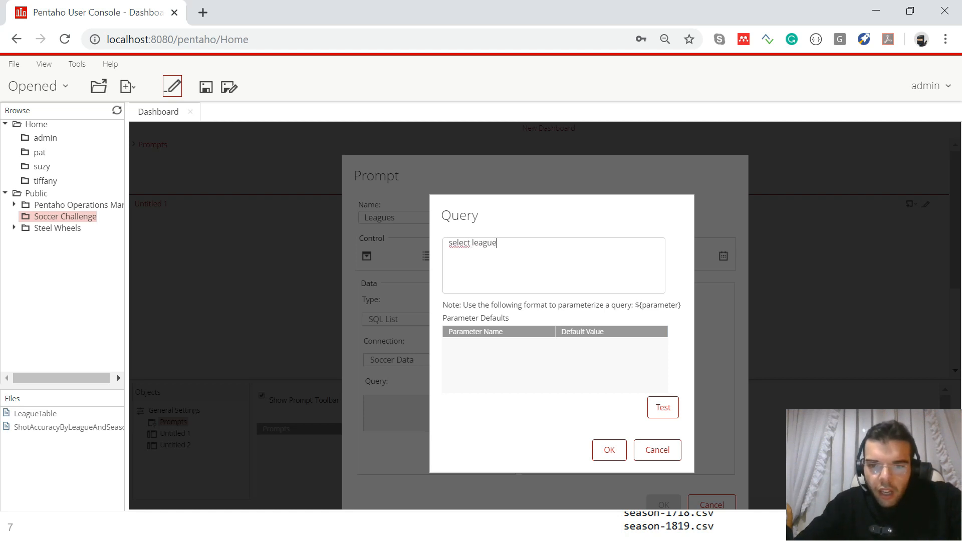
pyautogui.write('_name from')
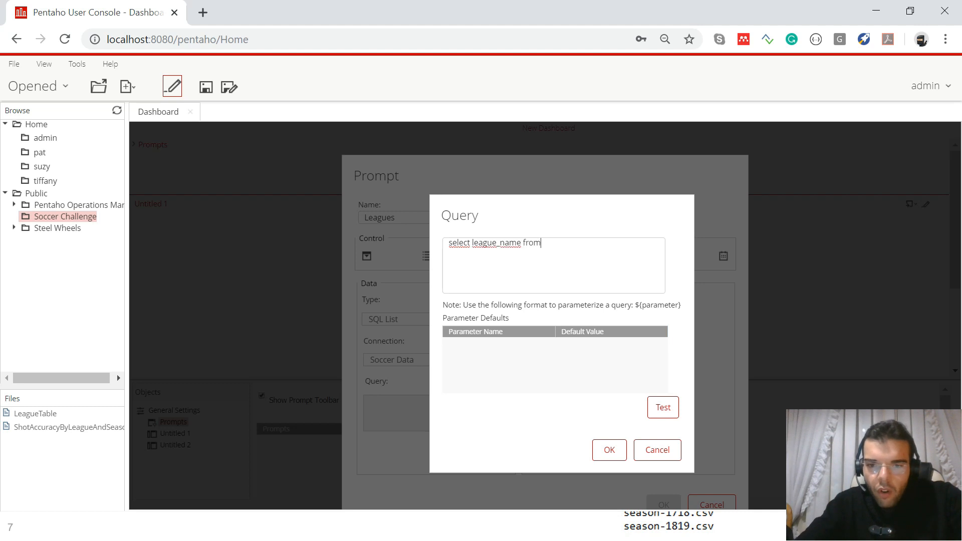
pyautogui.write(' league_dim;')
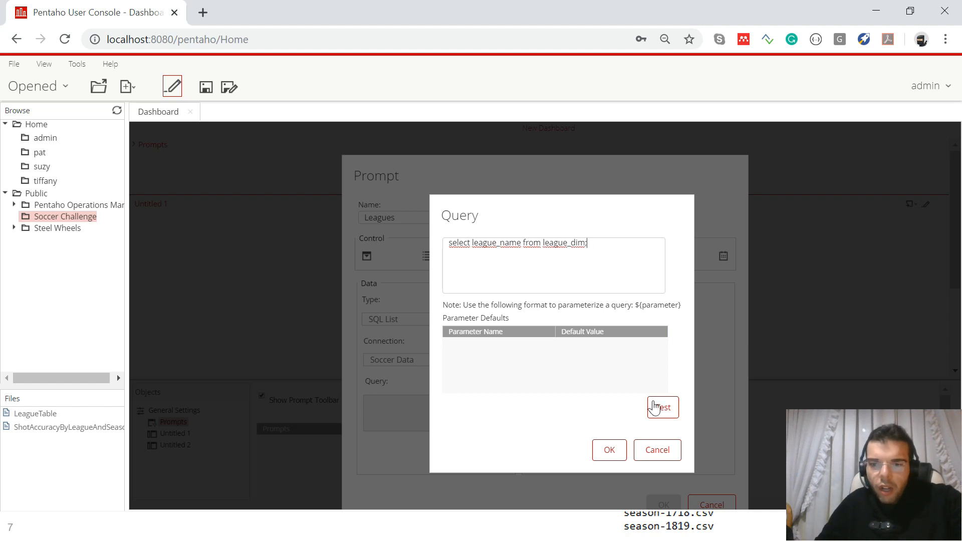
pyautogui.click(662, 407)
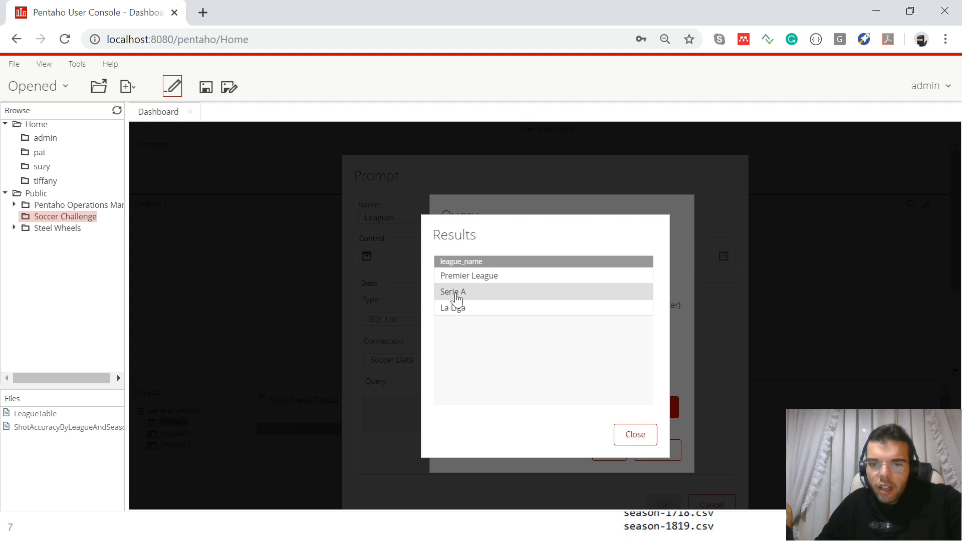
pyautogui.click(632, 434)
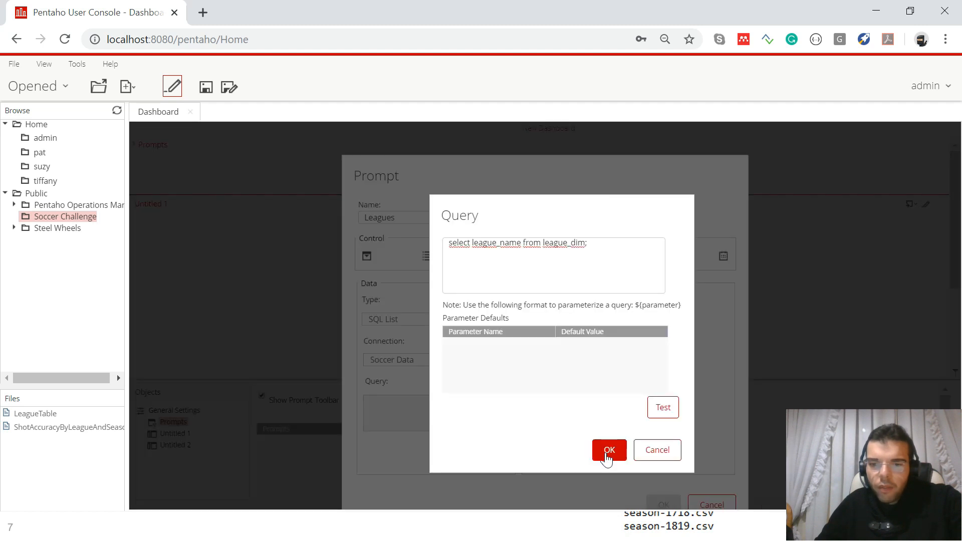
pyautogui.click(607, 452)
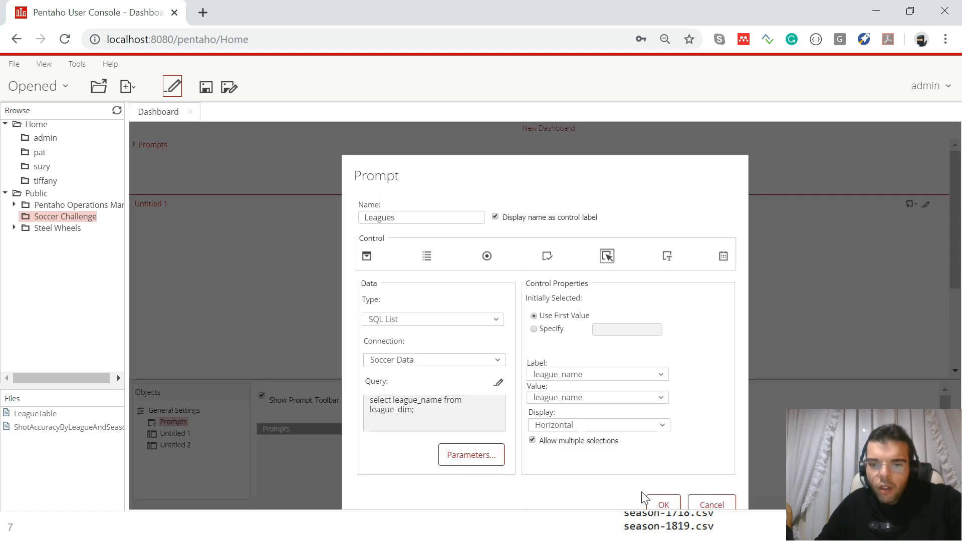
pyautogui.click(659, 504)
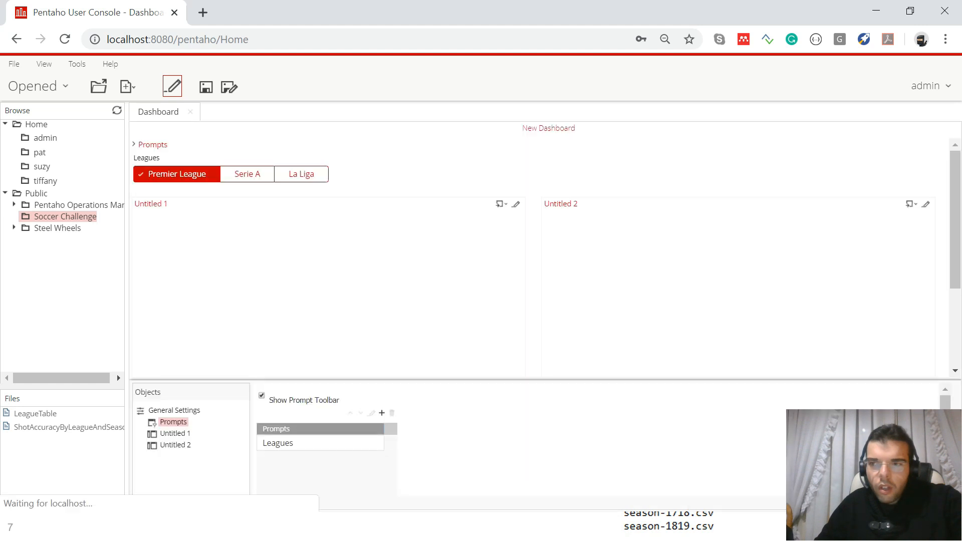
# - Link the League parameter of Untitled 1 to the Leagues prompt, apply it, and add La Liga to the prompt selection
pyautogui.click(176, 432)
pyautogui.click(176, 433)
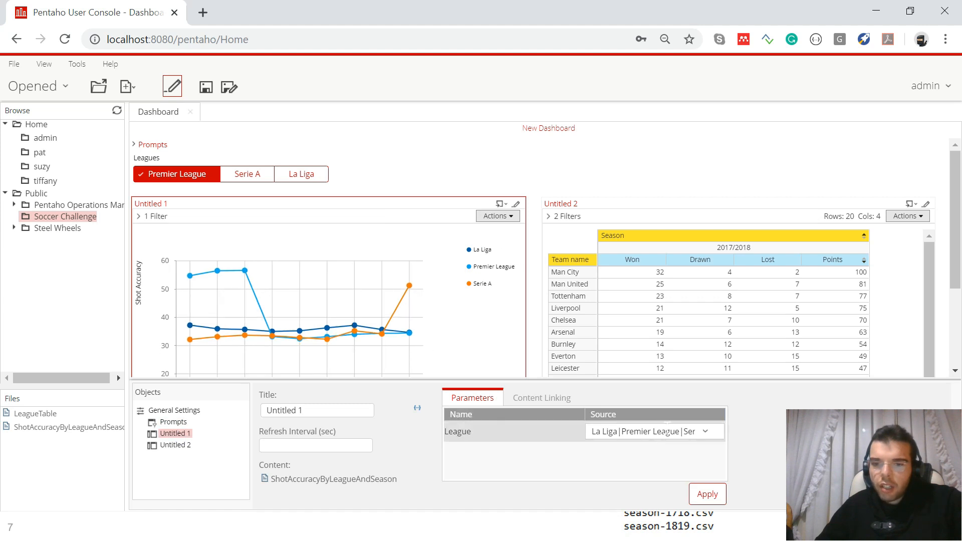
pyautogui.click(705, 432)
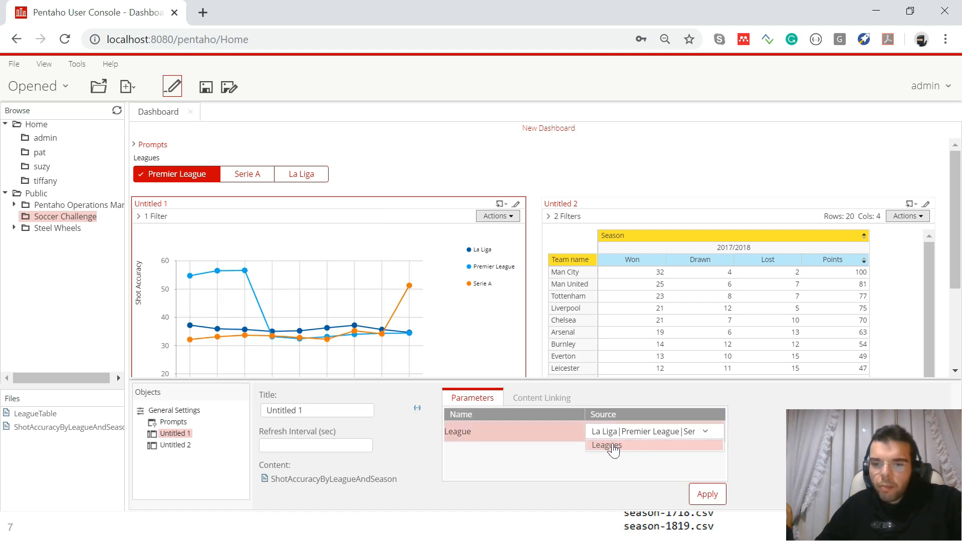
pyautogui.click(612, 446)
pyautogui.click(702, 495)
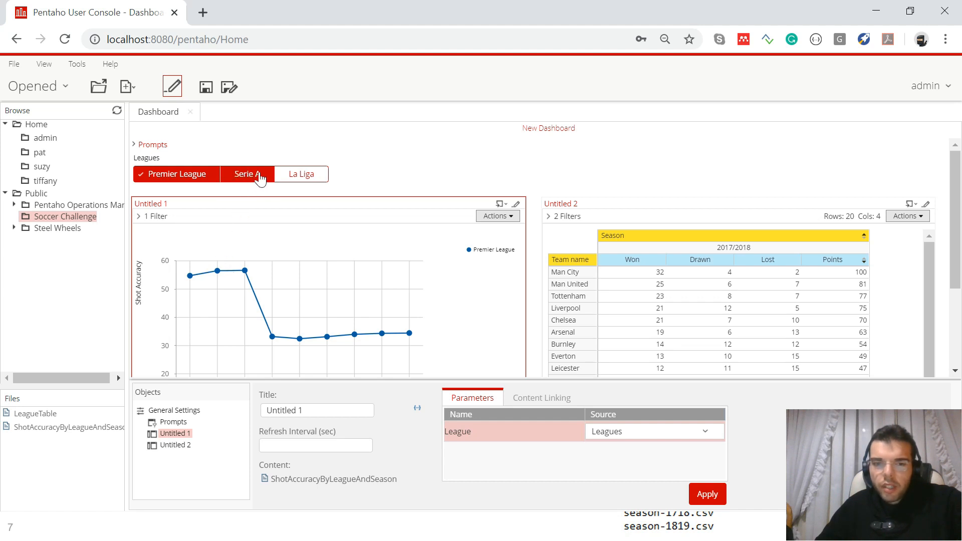
pyautogui.click(289, 179)
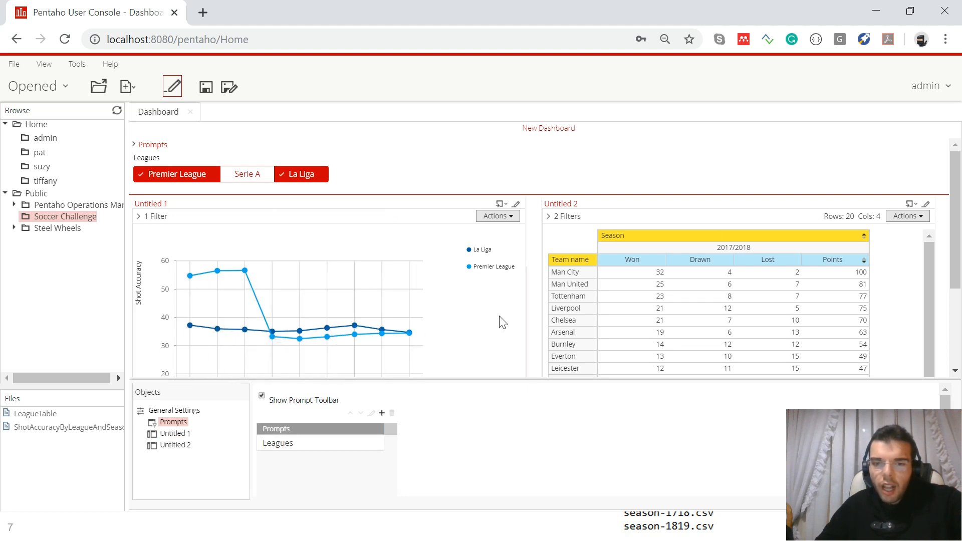
# - Title the shot accuracy chart "Shot Accuracy - {League}" using its League parameter, and apply the change
pyautogui.click(293, 354)
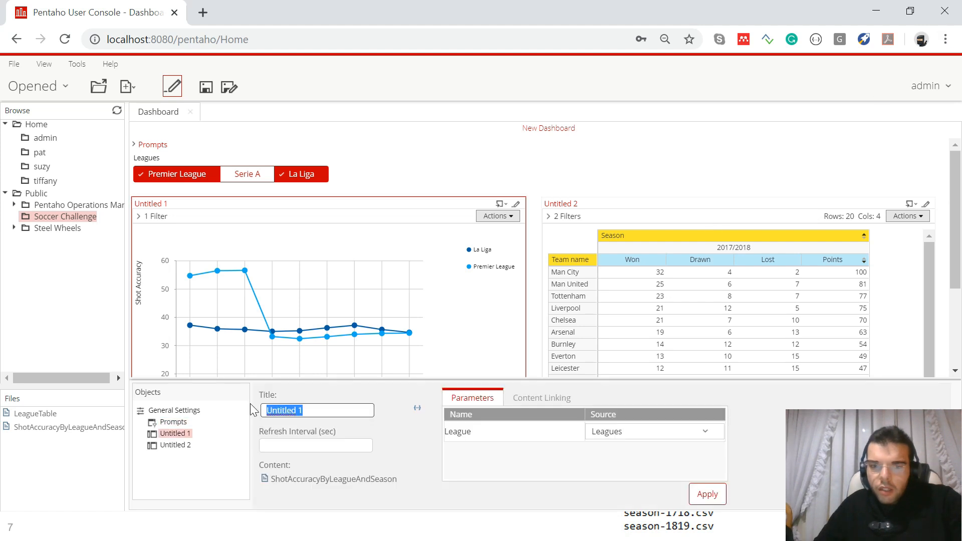
pyautogui.write('Shot')
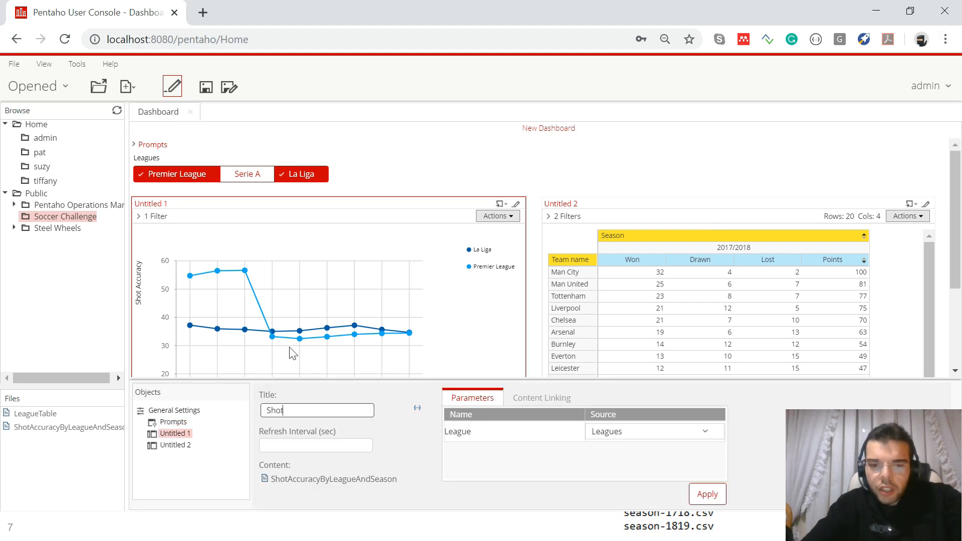
pyautogui.write(' Accuracy -')
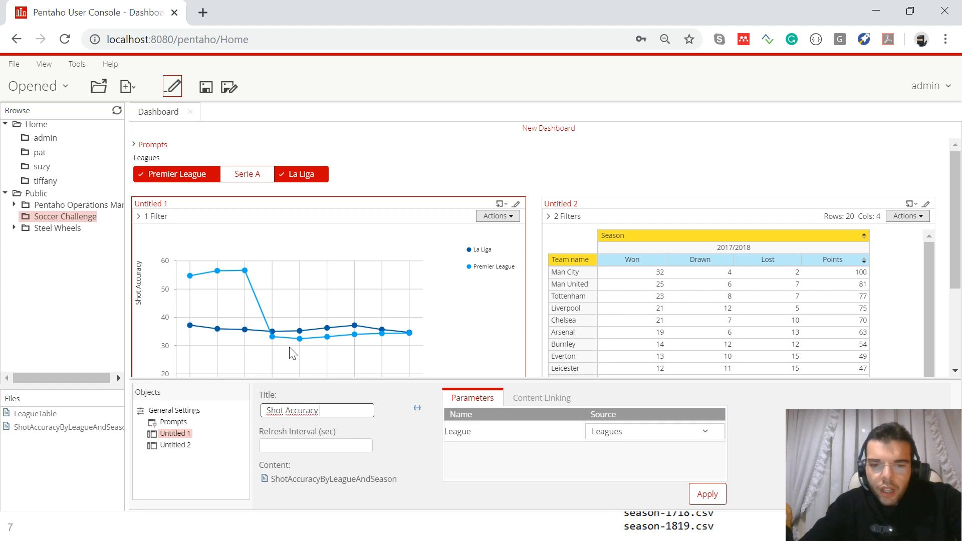
pyautogui.click(418, 408)
pyautogui.click(474, 433)
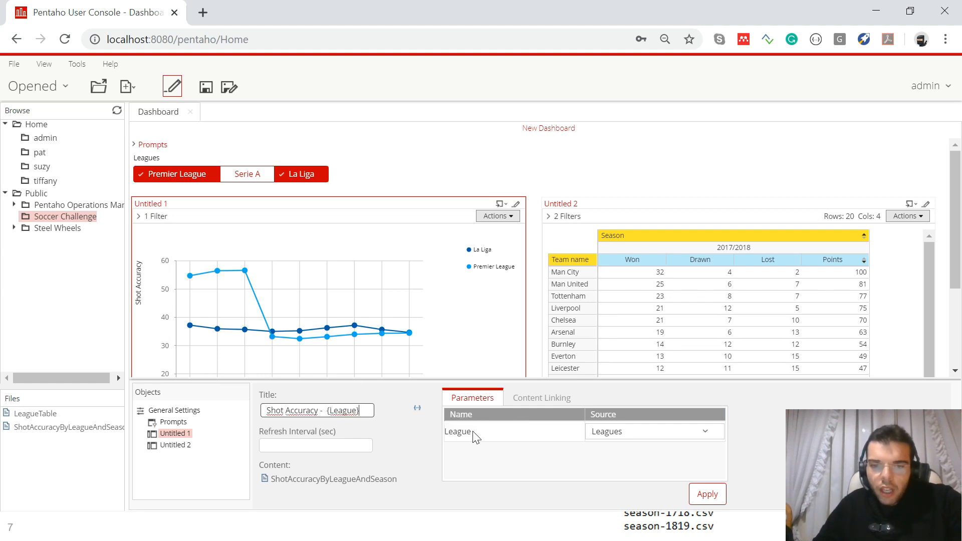
pyautogui.click(706, 495)
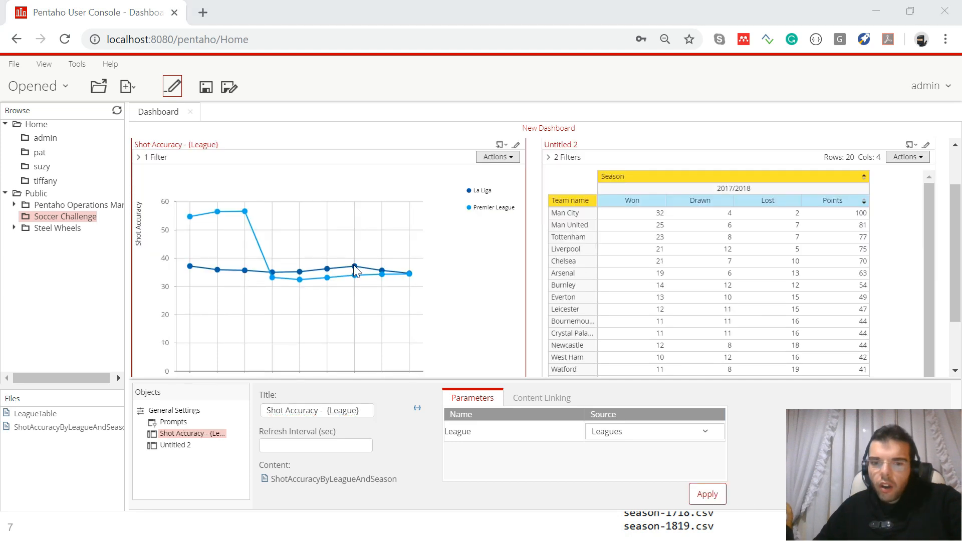
# - Enable content linking for the Season and League name fields of the Shot Accuracy chart and apply it
pyautogui.moveTo(354, 268)
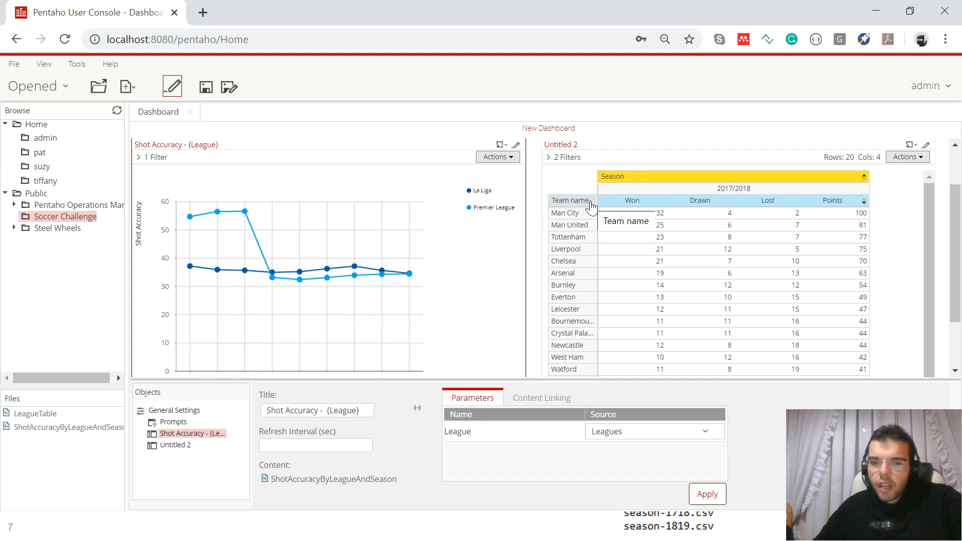
pyautogui.click(532, 403)
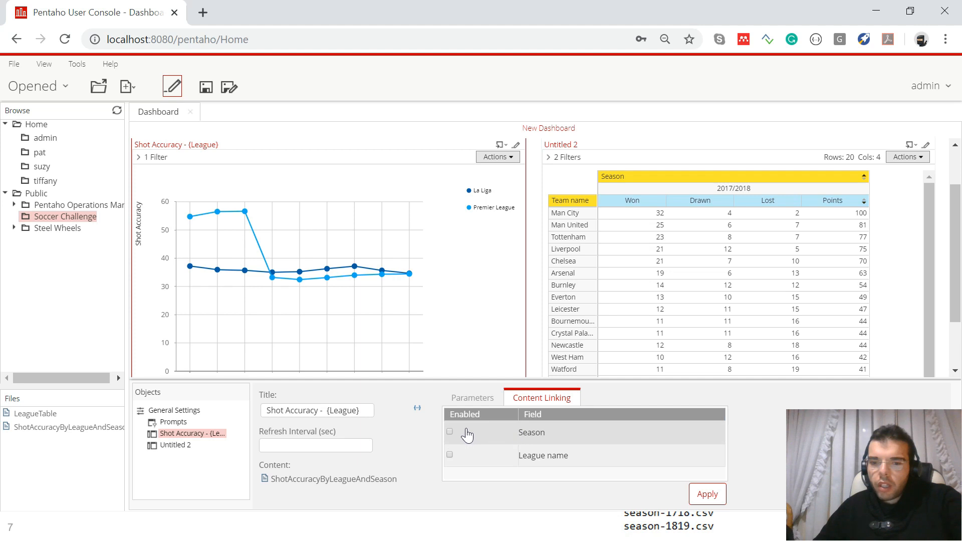
pyautogui.click(449, 432)
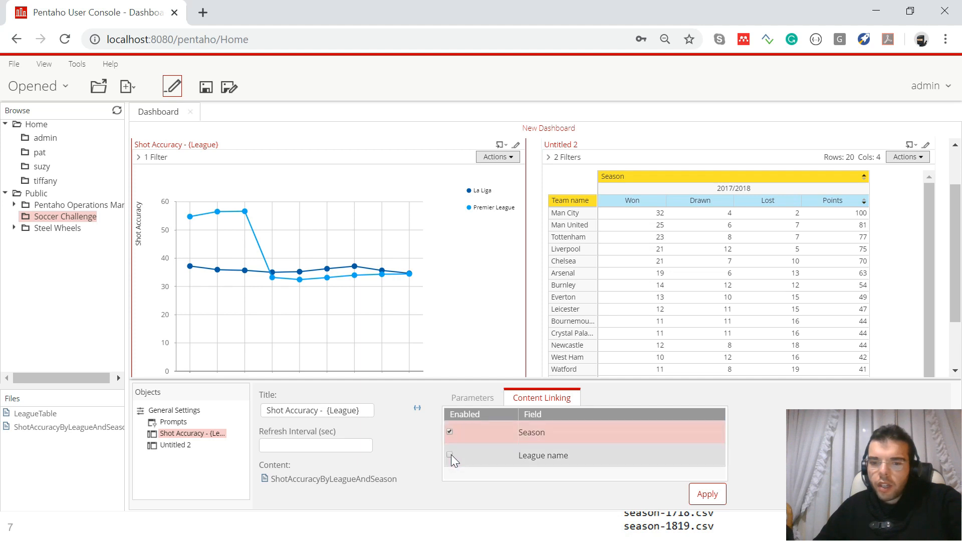
pyautogui.click(450, 454)
pyautogui.click(707, 494)
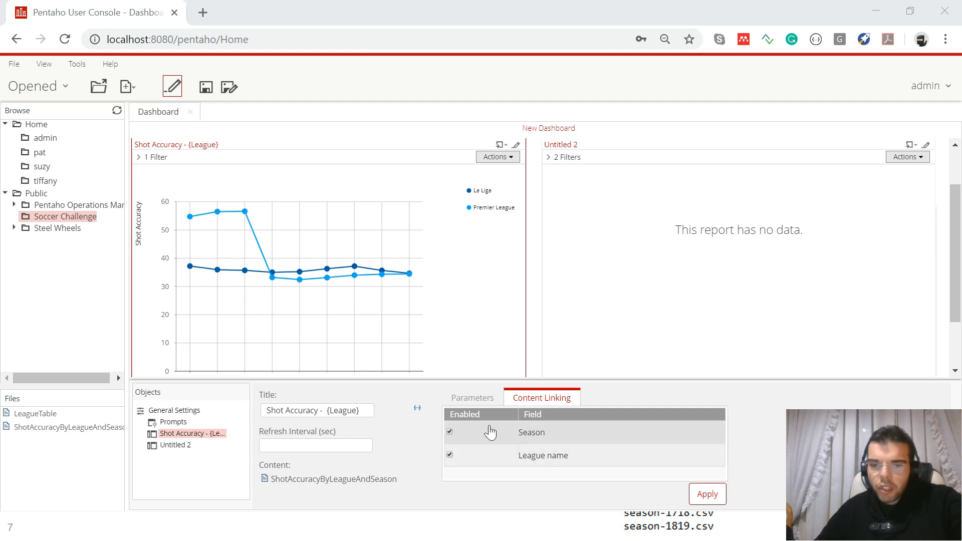
# - Source Untitled 2's League parameter from the Shot Accuracy chart's League name and its Season parameter from the chart's Season, and apply
pyautogui.click(174, 446)
pyautogui.click(176, 445)
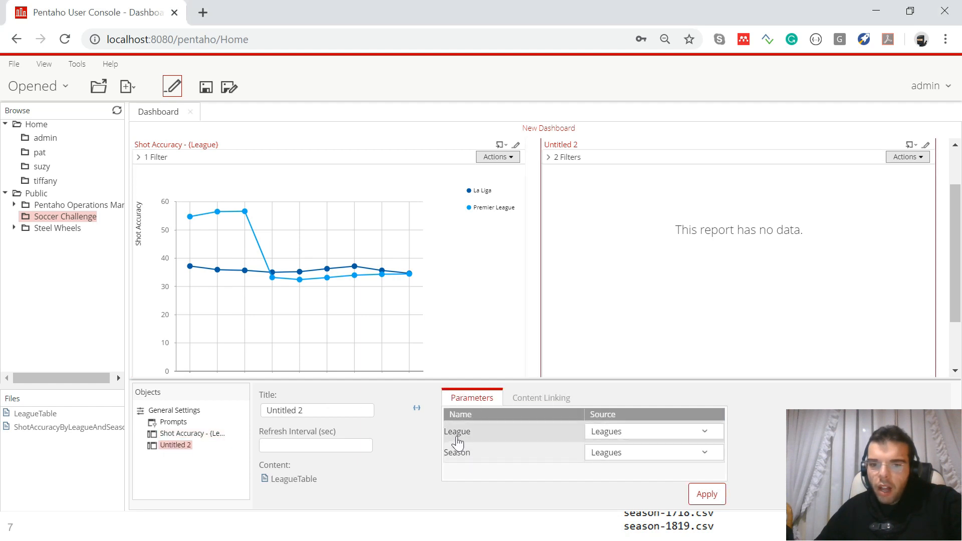
pyautogui.click(700, 429)
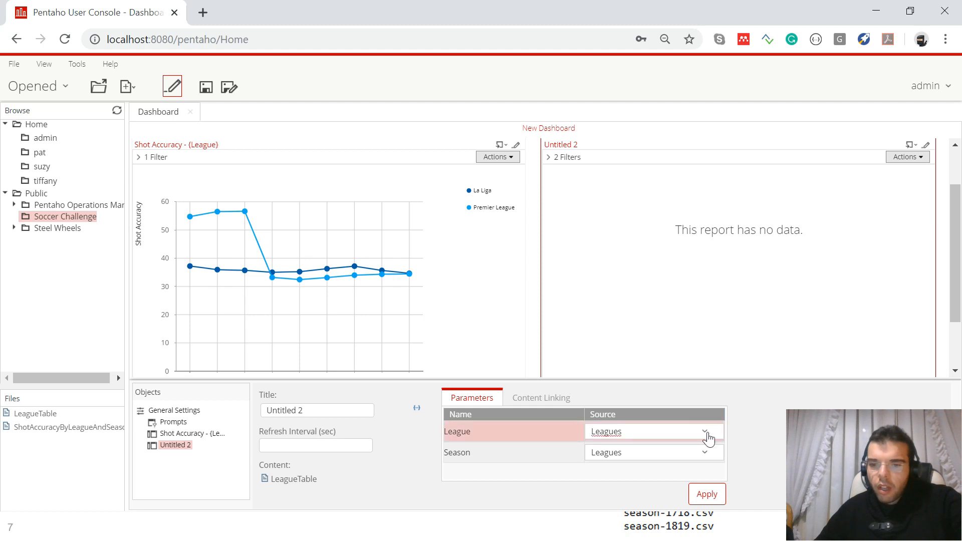
pyautogui.click(705, 431)
pyautogui.click(651, 444)
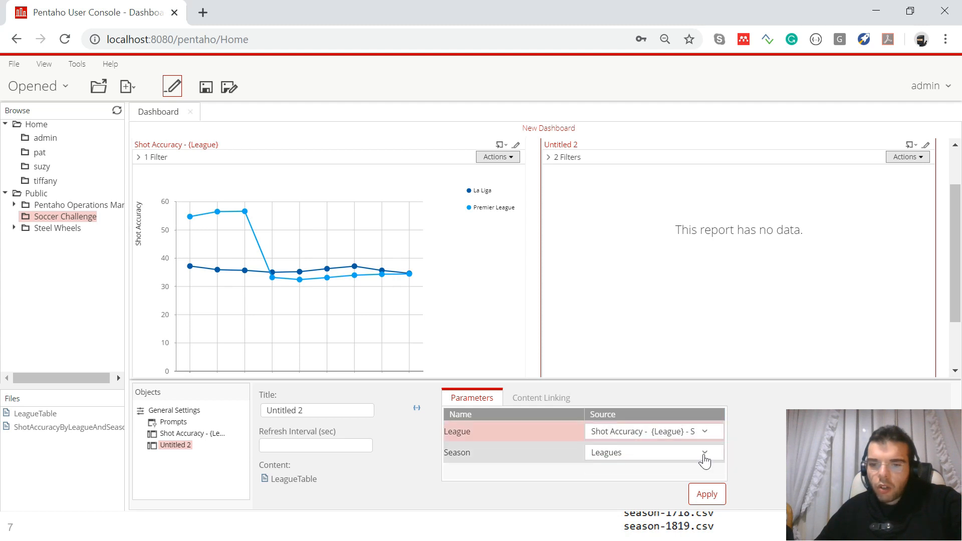
pyautogui.click(704, 432)
pyautogui.click(704, 456)
pyautogui.click(704, 455)
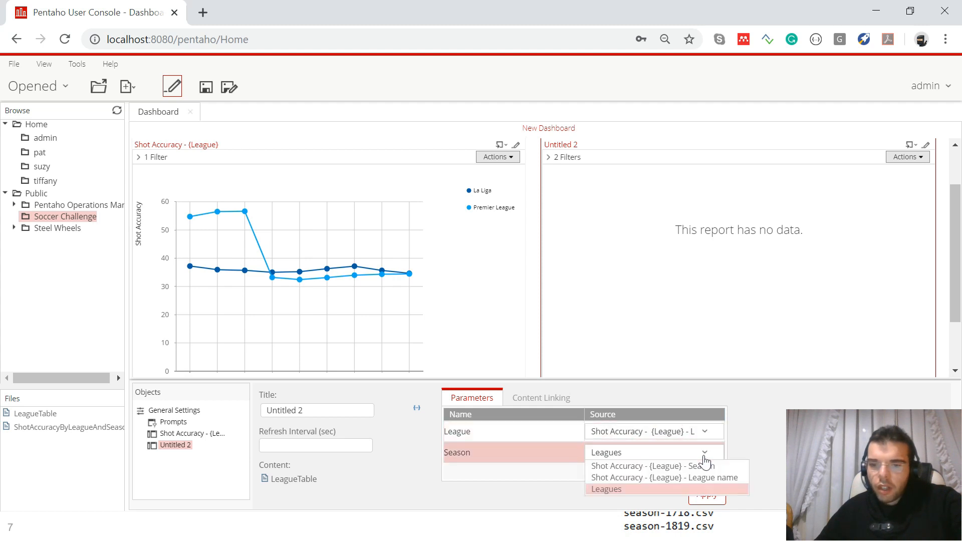
pyautogui.click(703, 465)
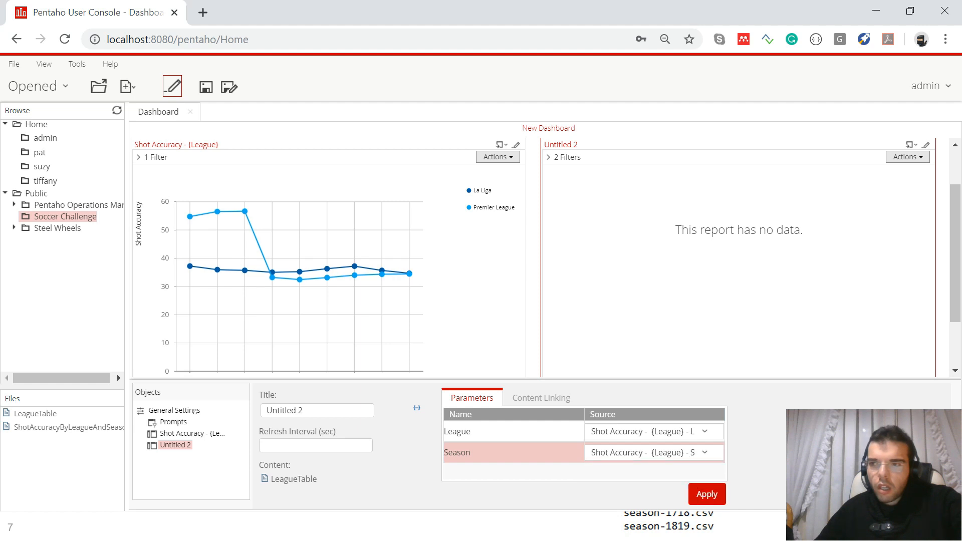
pyautogui.click(707, 494)
# - Title the league table area "{League} Table - {Season}" and apply the change
pyautogui.write('{}')
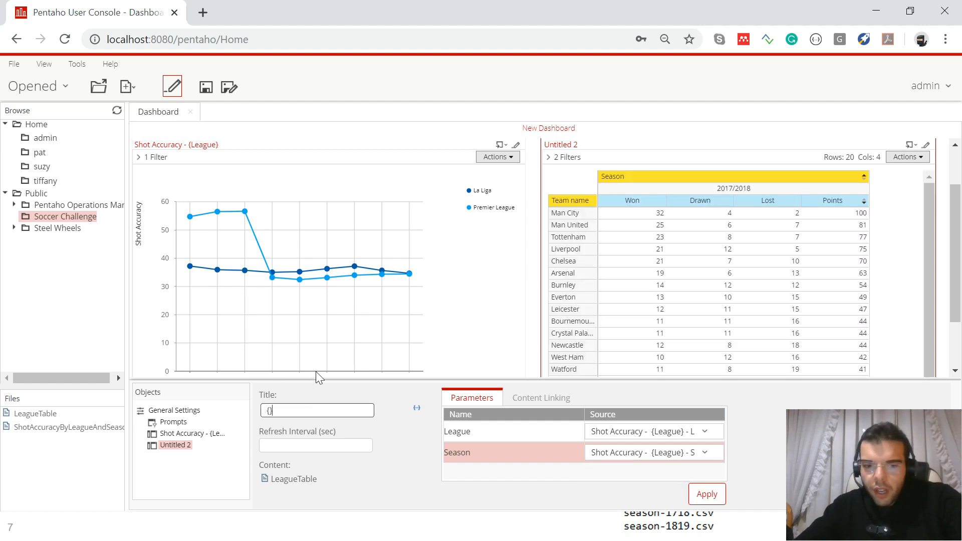
pyautogui.write('League')
pyautogui.press('End')
pyautogui.write('Tabl')
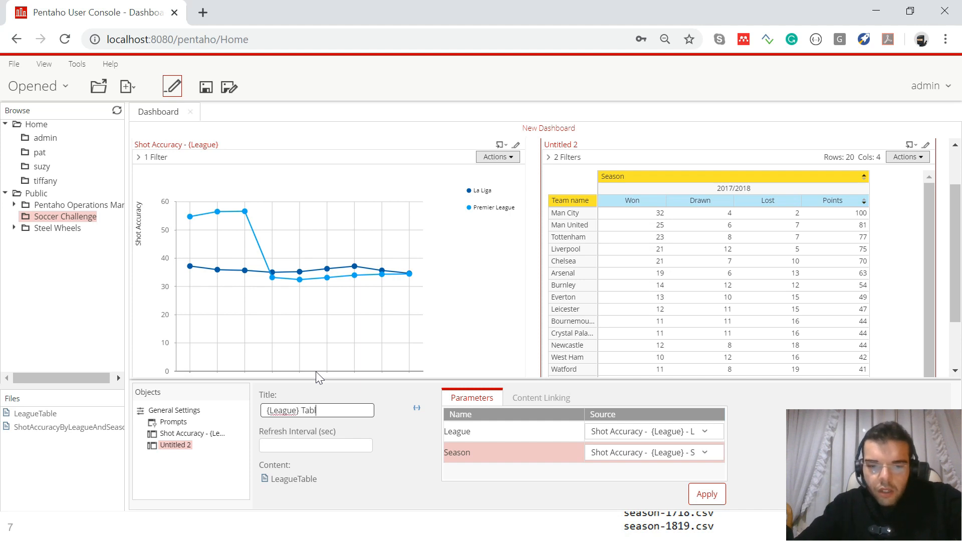
pyautogui.write('e - ')
pyautogui.write('{}')
pyautogui.write('Season')
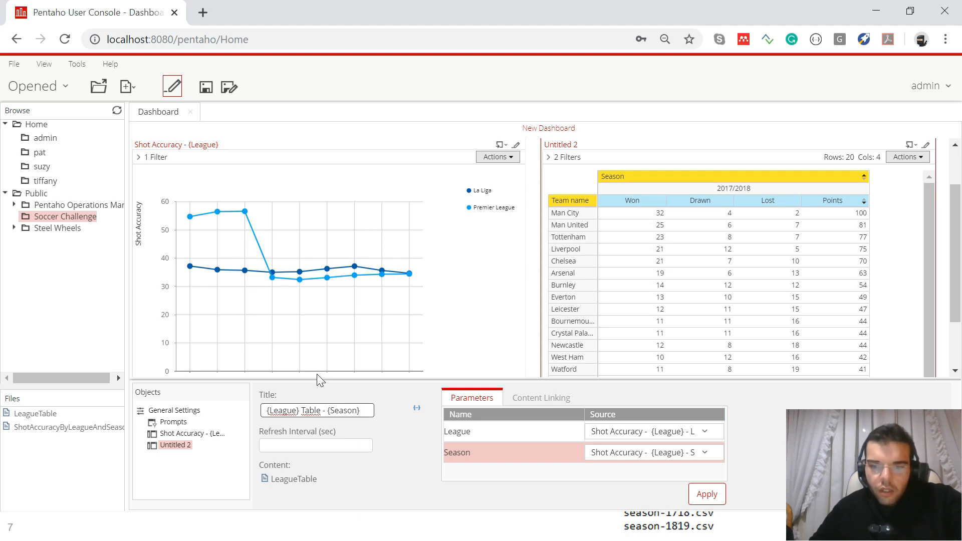
pyautogui.click(707, 493)
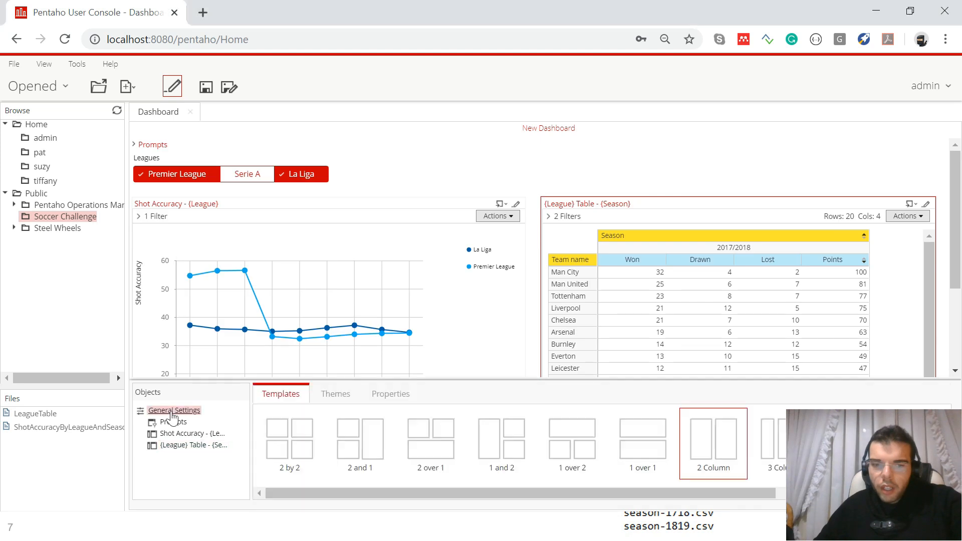
# - Set the dashboard's page title to "Soccer Dashboard" in its general properties and apply the change
pyautogui.click(386, 396)
pyautogui.moveTo(322, 428); pyautogui.dragTo(288, 413)
pyautogui.write('Soccer Dashboard')
pyautogui.click(515, 464)
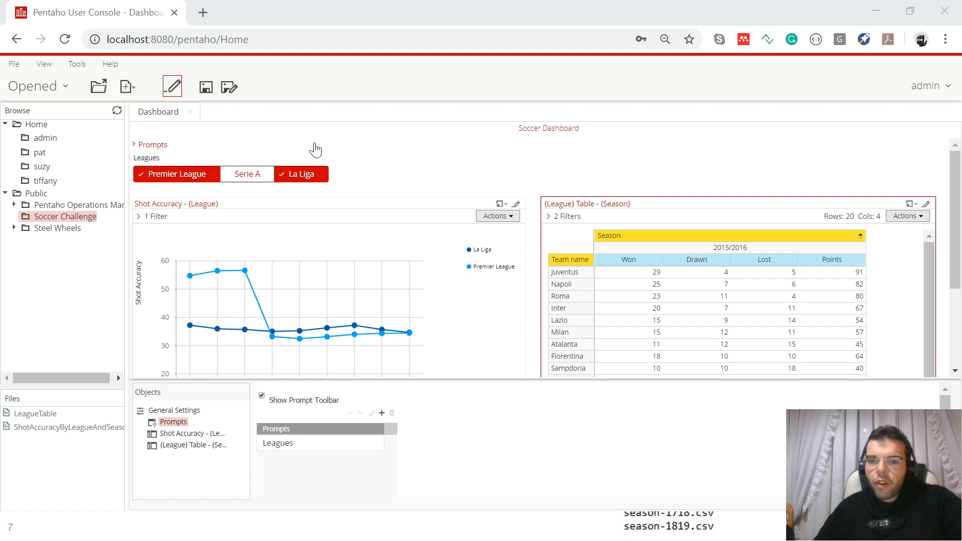
# - Leave edit mode and set the Leagues prompt to Serie A and La Liga only
pyautogui.click(170, 90)
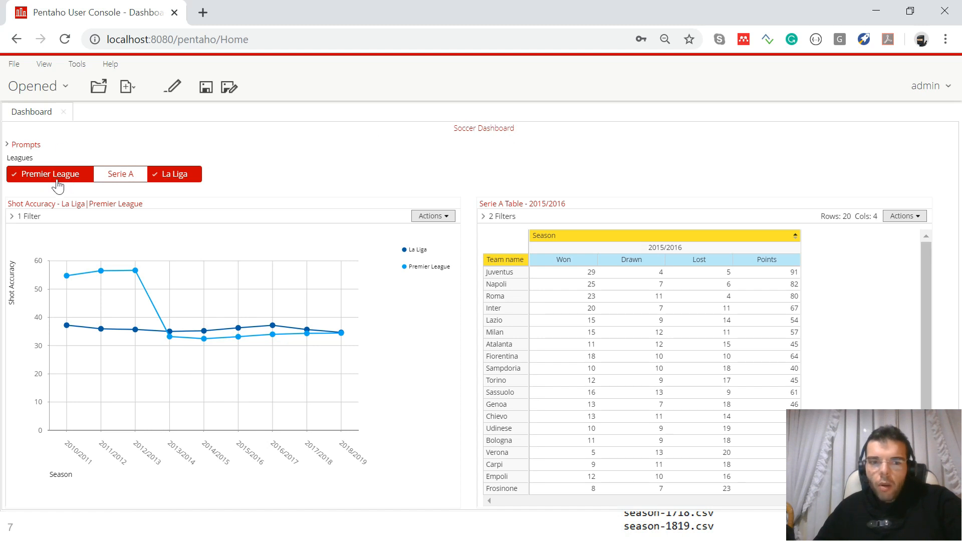
pyautogui.click(123, 178)
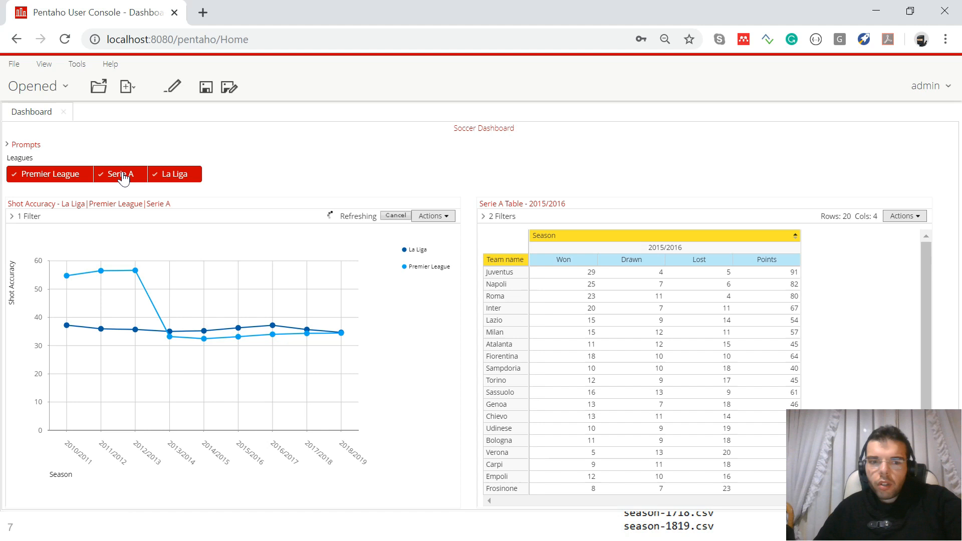
pyautogui.click(55, 176)
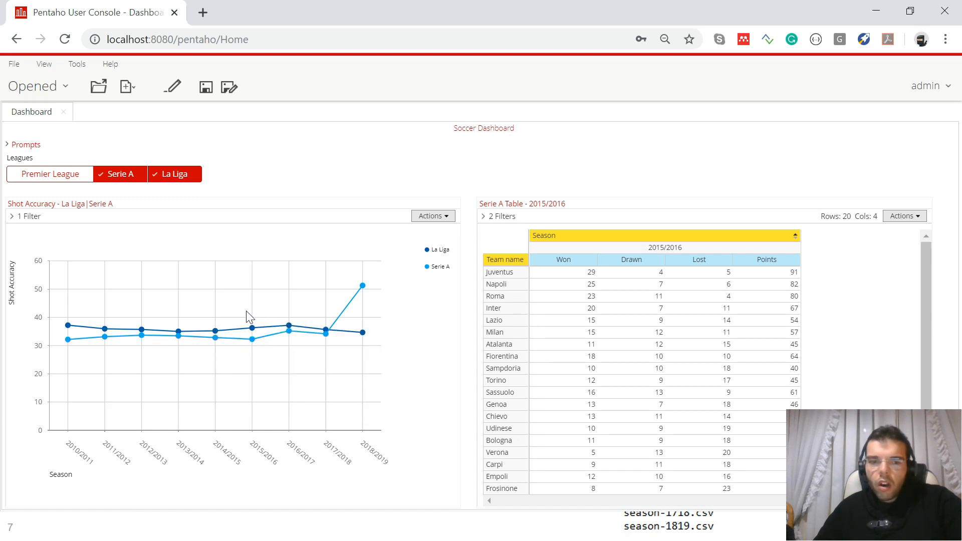
# - Update the linked table from the chart's Serie A 2015/2016 point and sort its Points values from high to low
pyautogui.moveTo(251, 344)
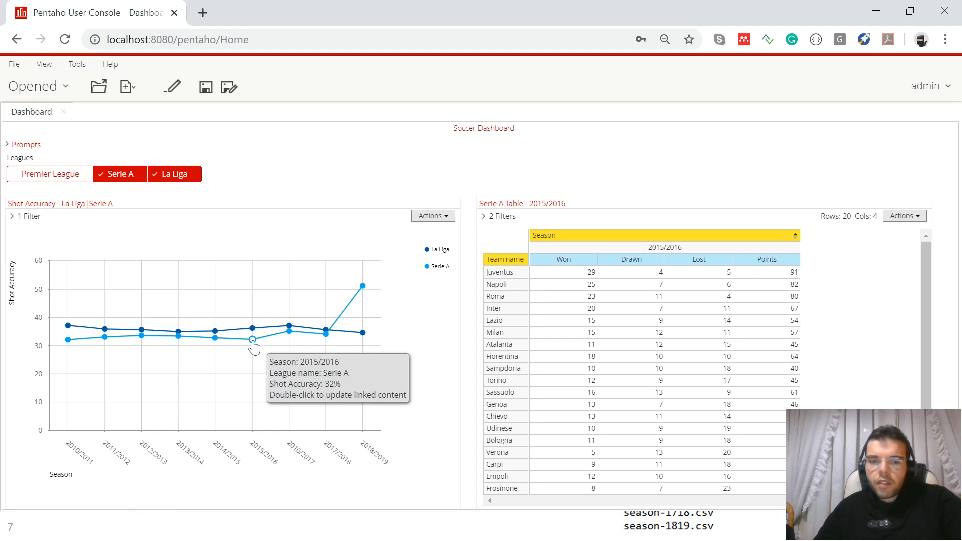
pyautogui.doubleClick(253, 341)
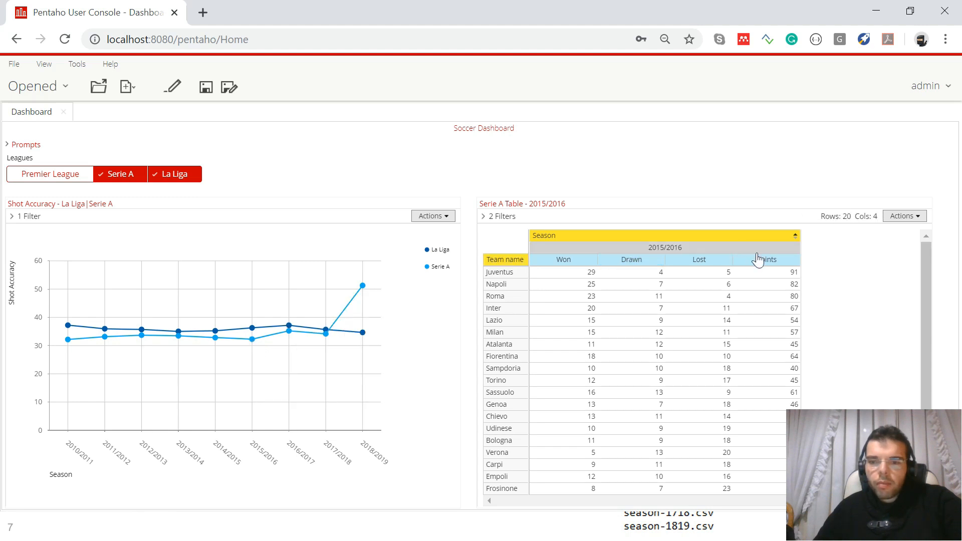
pyautogui.click(769, 264)
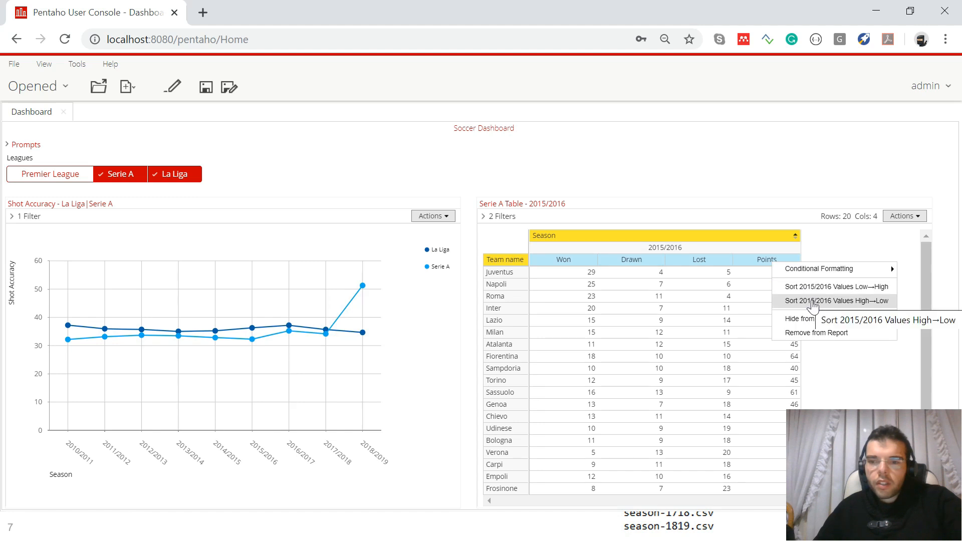
pyautogui.click(858, 303)
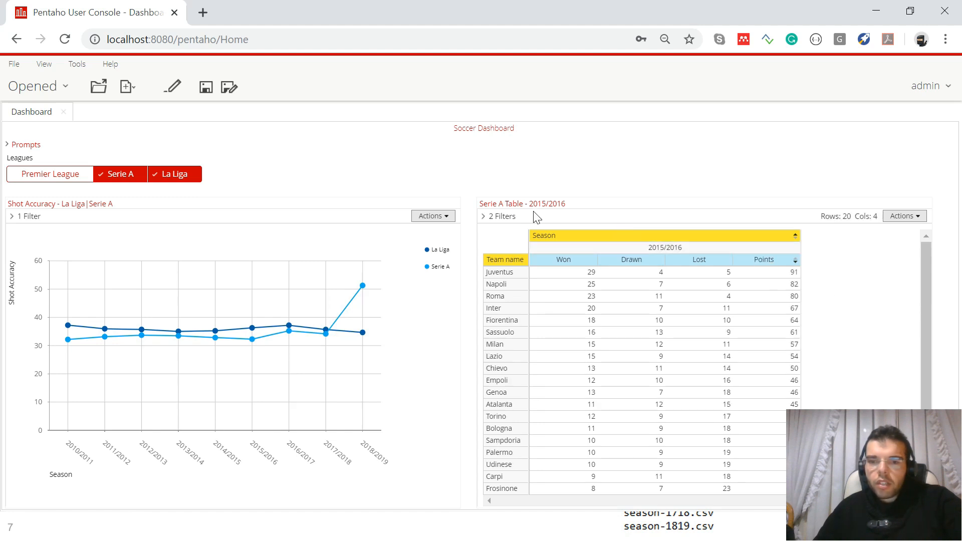